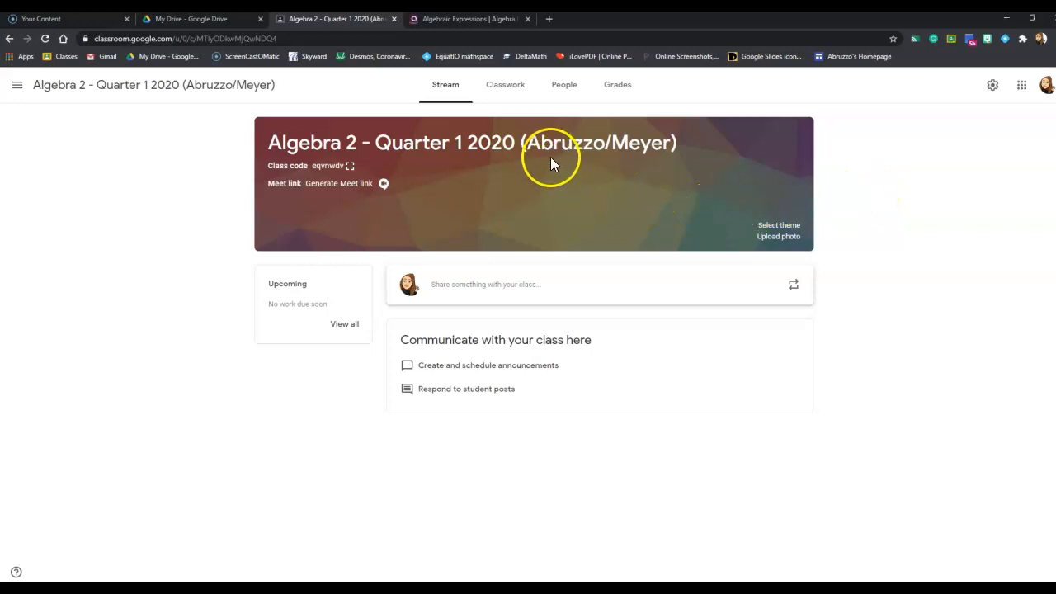
Step: Create a new assignment in the class's Classwork and title it "Week 1 Tracker"
{"action": "left_click", "coordinate": [500, 87]}
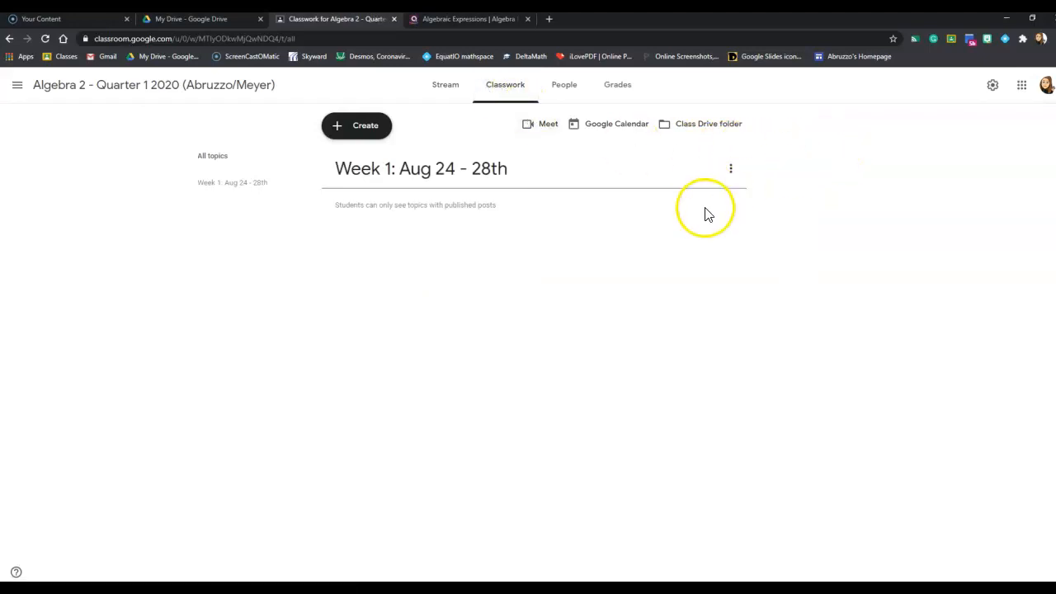
{"action": "left_click", "coordinate": [365, 132]}
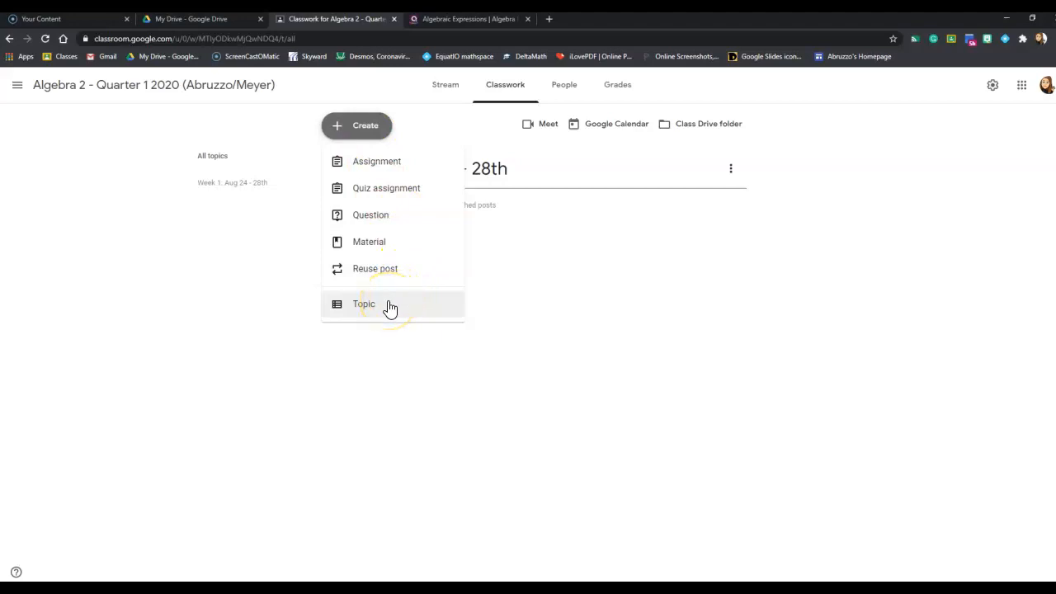
{"action": "left_click", "coordinate": [940, 162]}
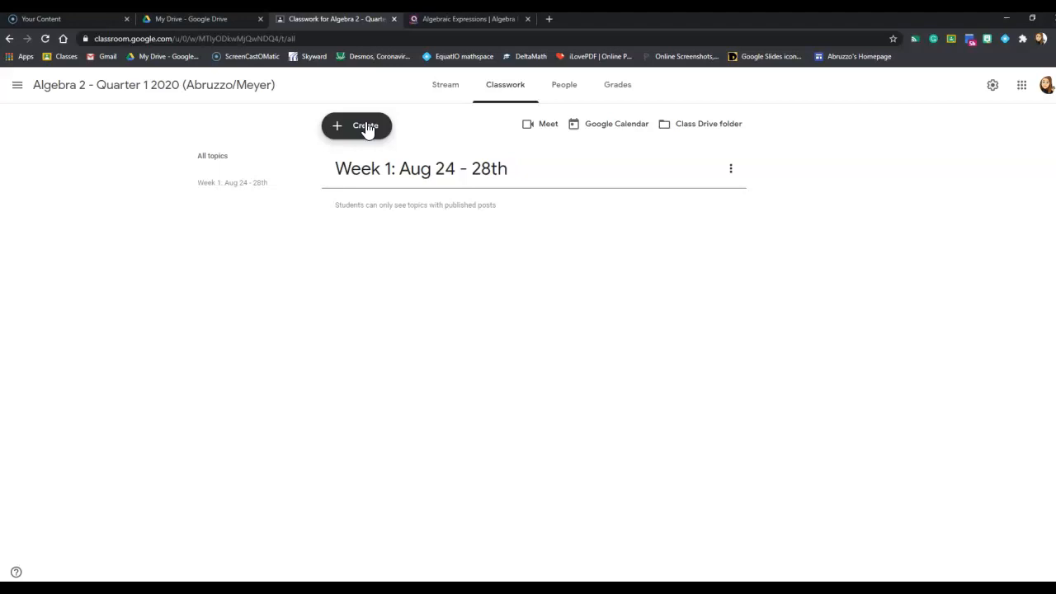
{"action": "left_click", "coordinate": [367, 131]}
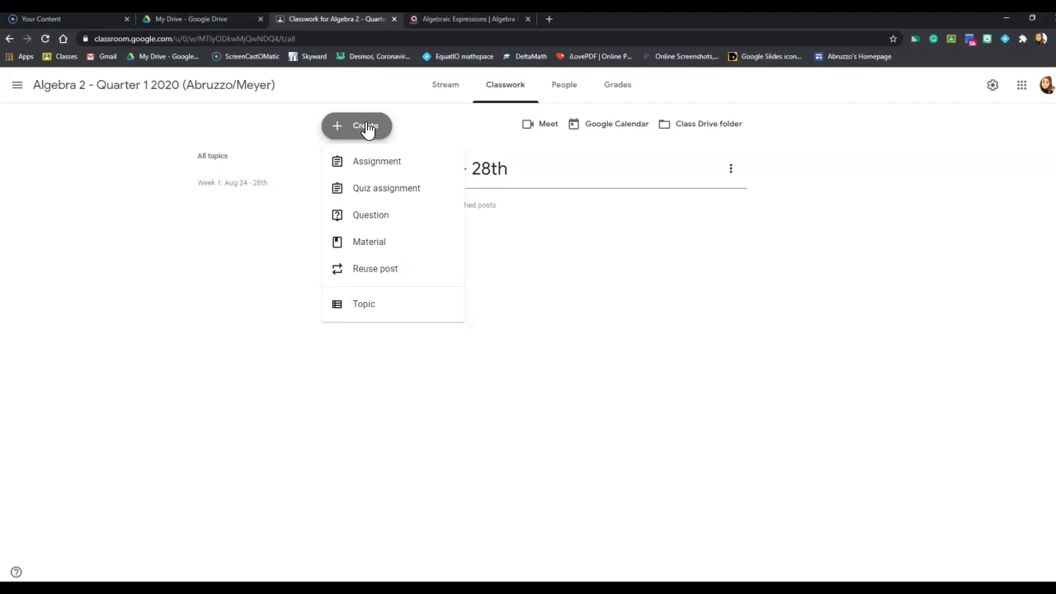
{"action": "left_click", "coordinate": [370, 167]}
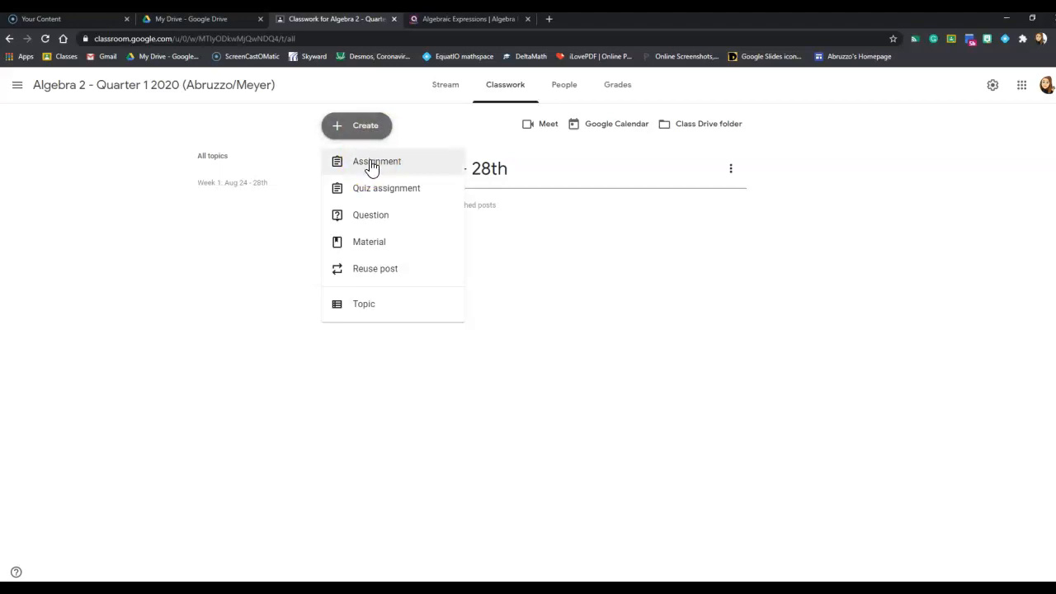
{"action": "left_click", "coordinate": [371, 165]}
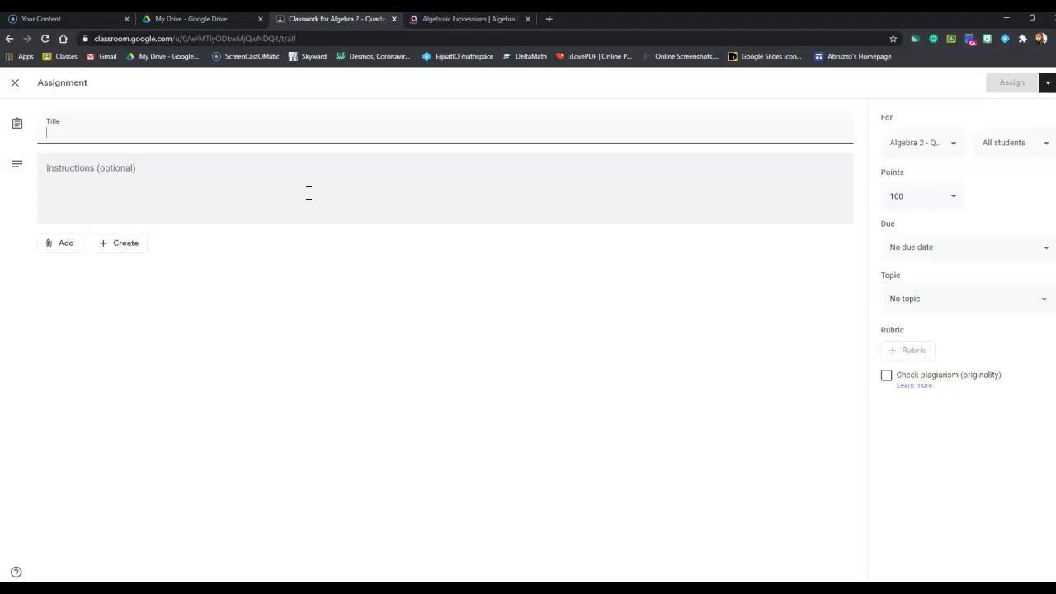
{"action": "type", "text": "Weekly"}
{"action": "key", "text": "BackSpace"}
{"action": "key", "text": "BackSpace"}
{"action": "type", "text": "1 Tracker"}
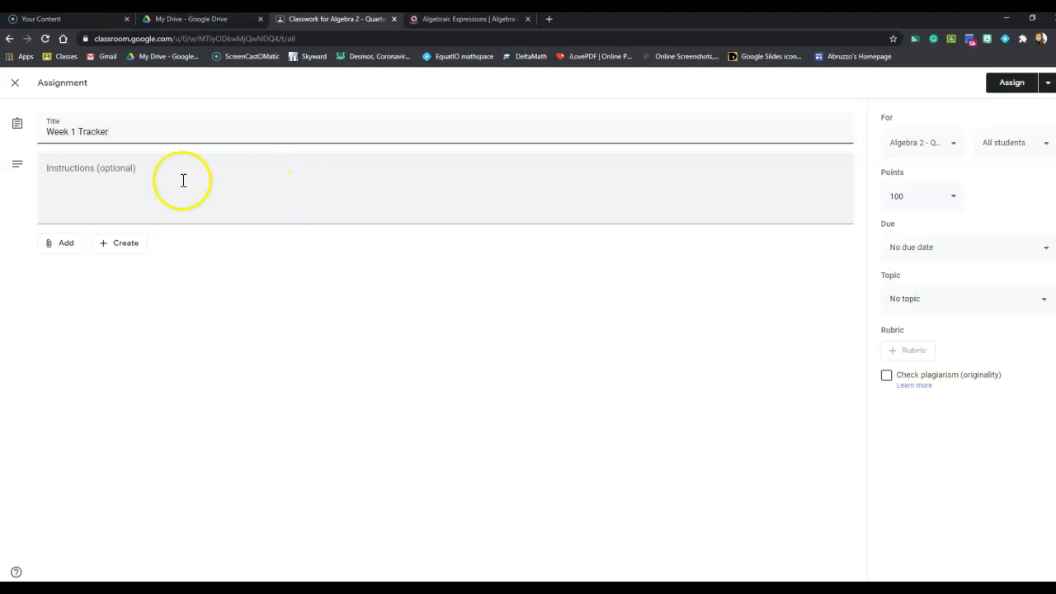
{"action": "left_click", "coordinate": [92, 165]}
Step: Attach the "Week 1 Alg 2 Quarter 1 2020" slides from Google Drive and have a copy made for each student
{"action": "left_click", "coordinate": [60, 244]}
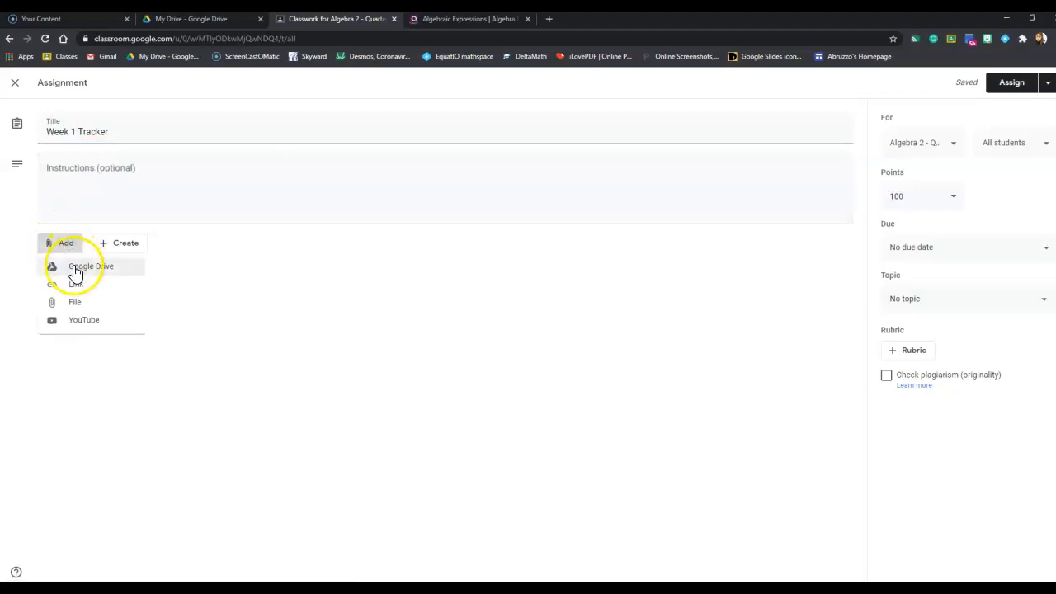
{"action": "left_click", "coordinate": [74, 268]}
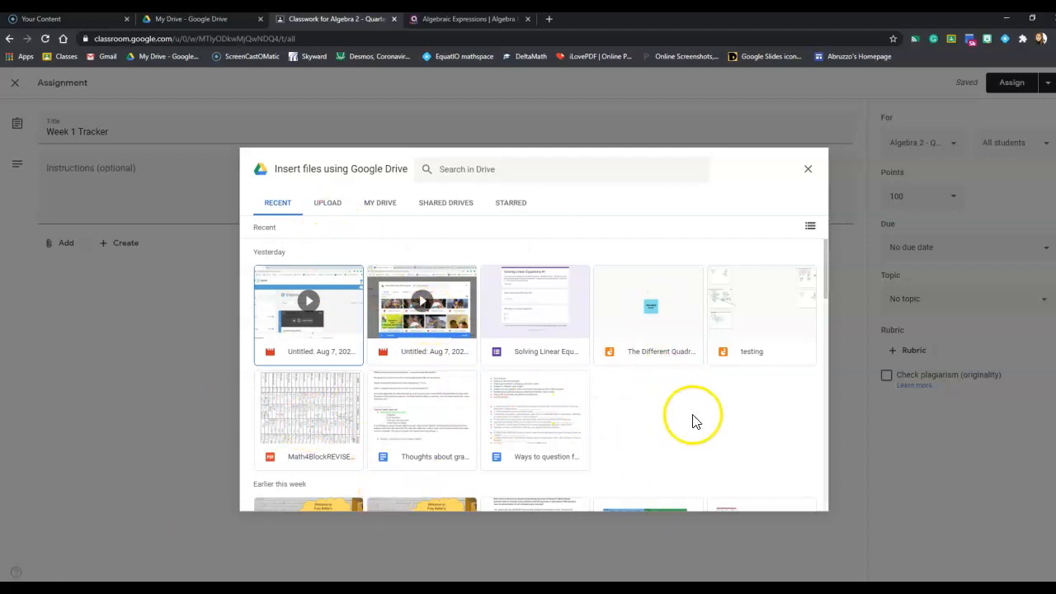
{"action": "scroll", "coordinate": [693, 421], "scroll_direction": "down", "scroll_amount": 10}
{"action": "scroll", "coordinate": [692, 345], "scroll_direction": "down", "scroll_amount": 10}
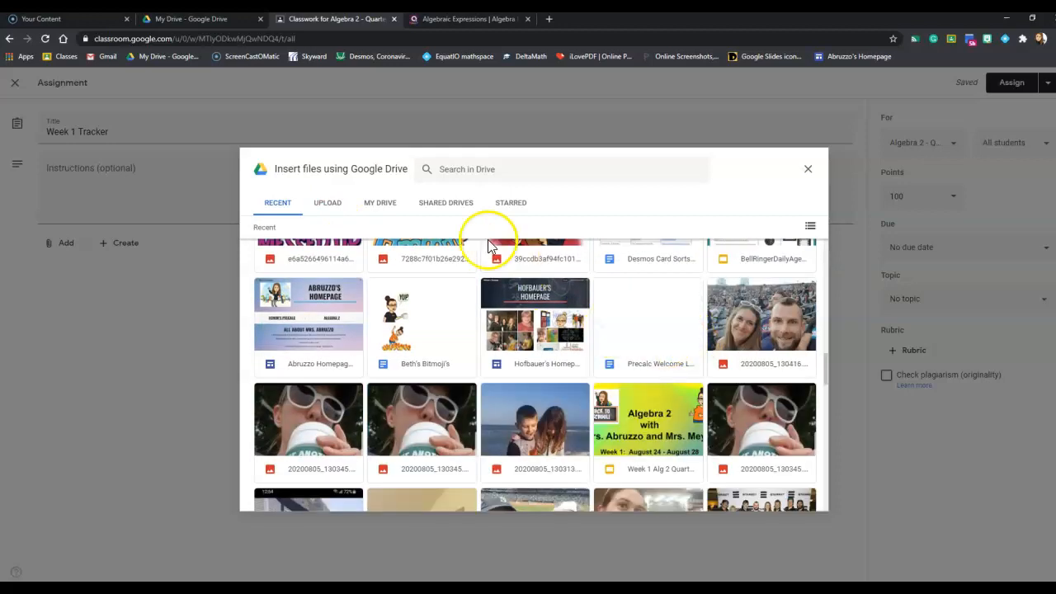
{"action": "left_click", "coordinate": [643, 423]}
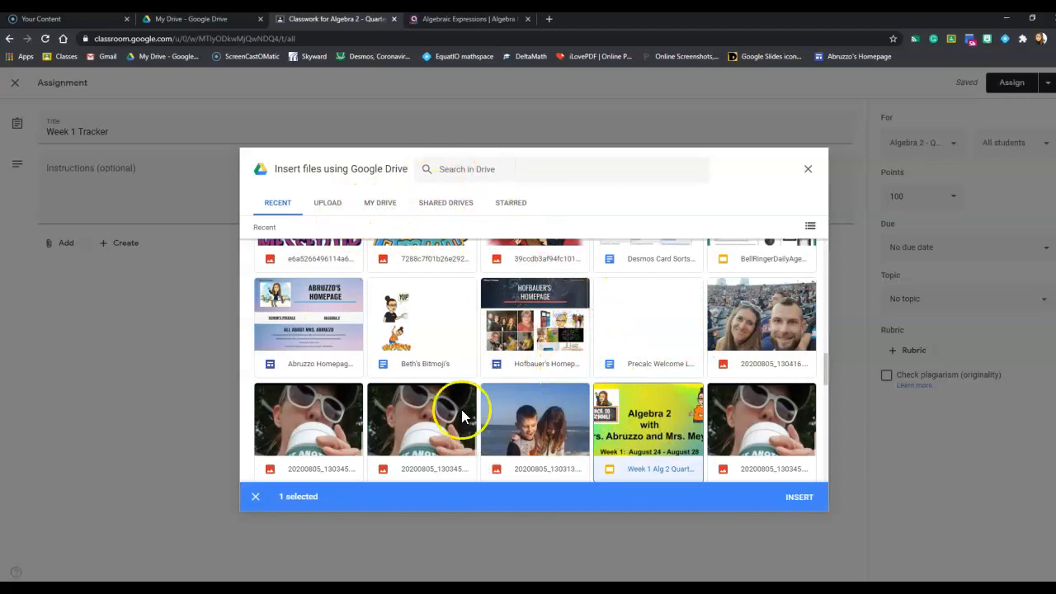
{"action": "left_click", "coordinate": [810, 505]}
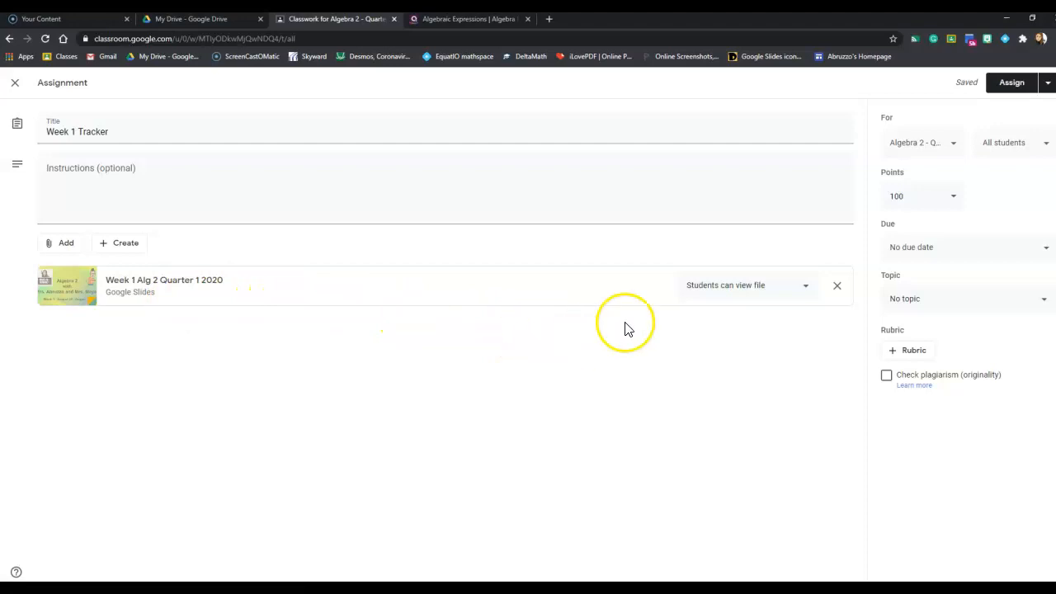
{"action": "left_click", "coordinate": [806, 289]}
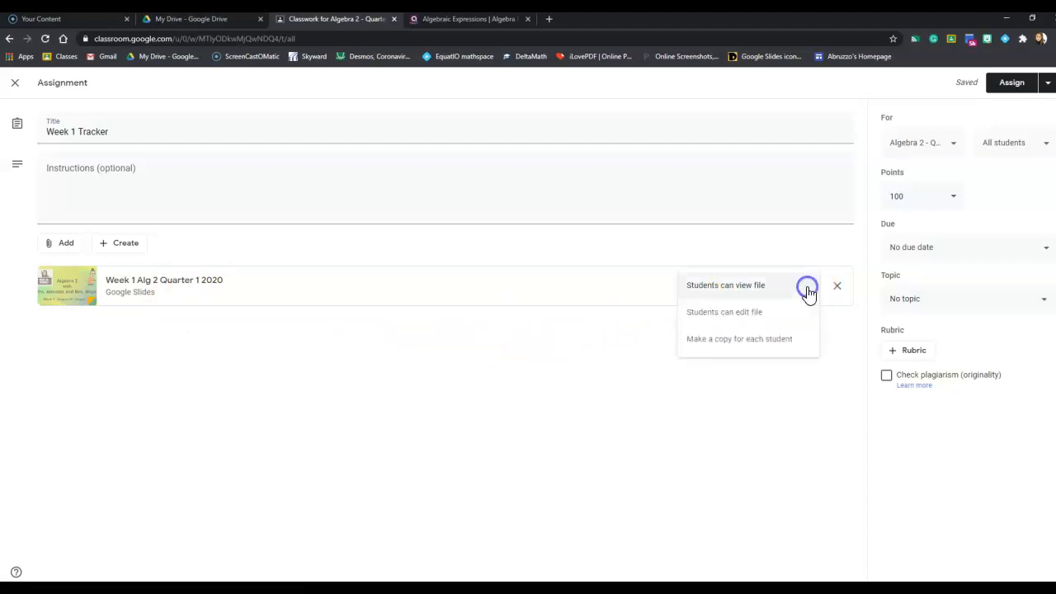
{"action": "left_click", "coordinate": [746, 345]}
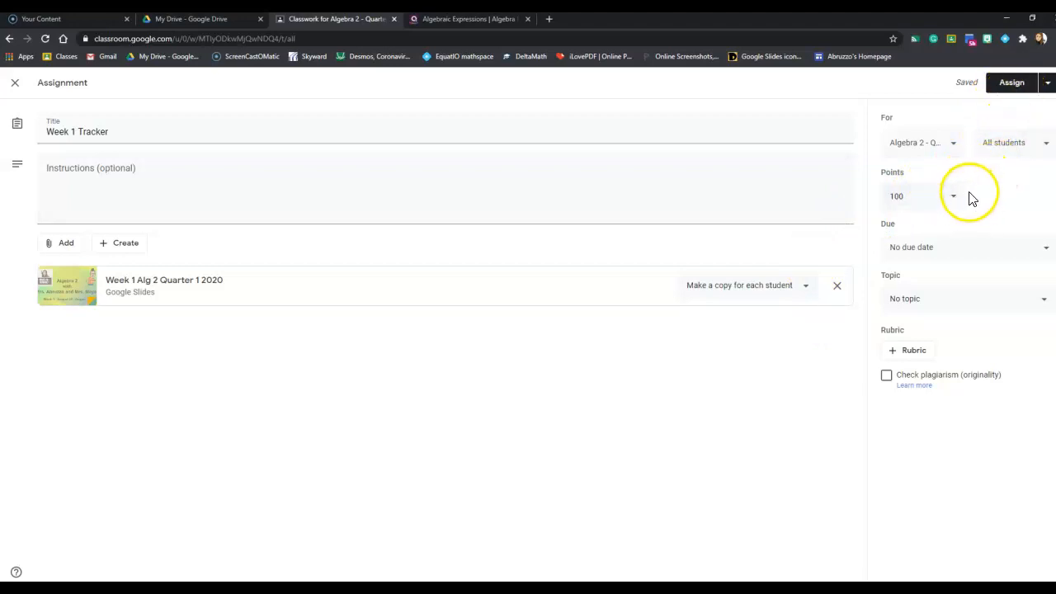
Step: Set the assignment's due date to Aug 28, 2020 and its topic to "Week 1: Aug 24 - 28th"
{"action": "left_click", "coordinate": [1044, 248]}
{"action": "left_click", "coordinate": [997, 294]}
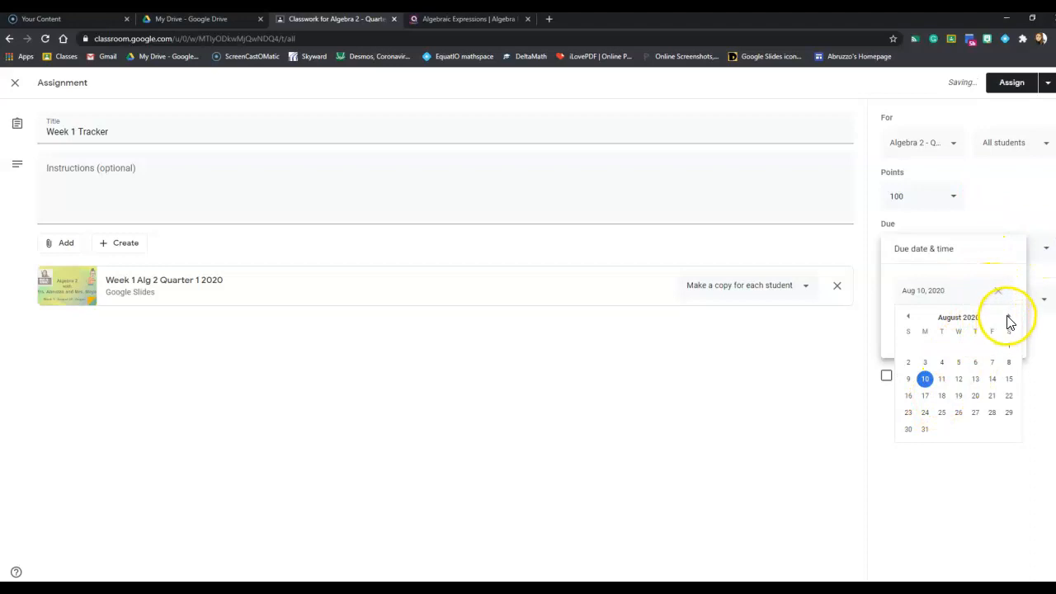
{"action": "left_click", "coordinate": [991, 412]}
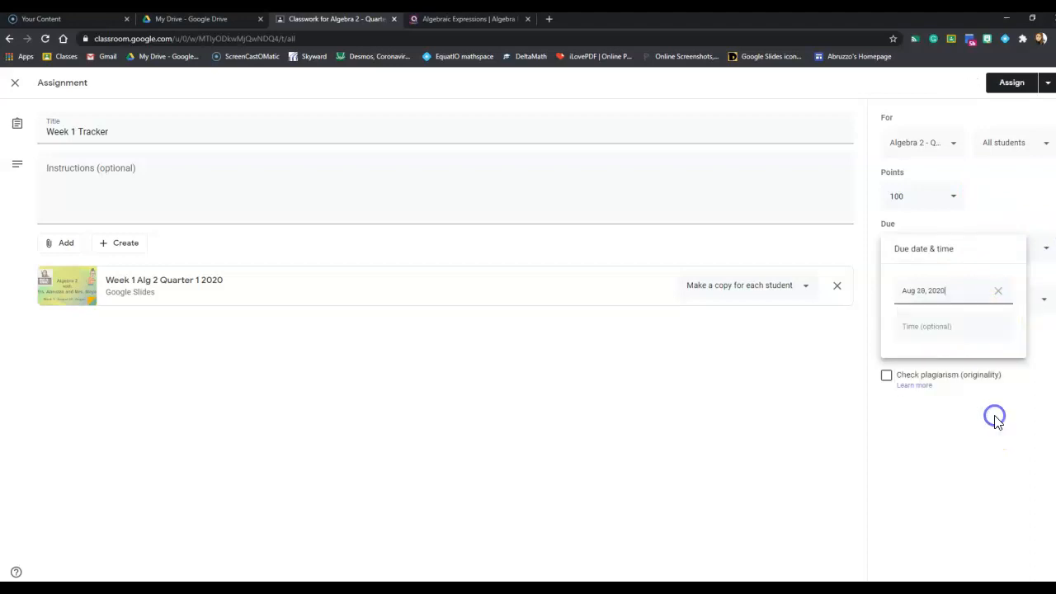
{"action": "left_click", "coordinate": [1003, 213]}
{"action": "left_click", "coordinate": [975, 303]}
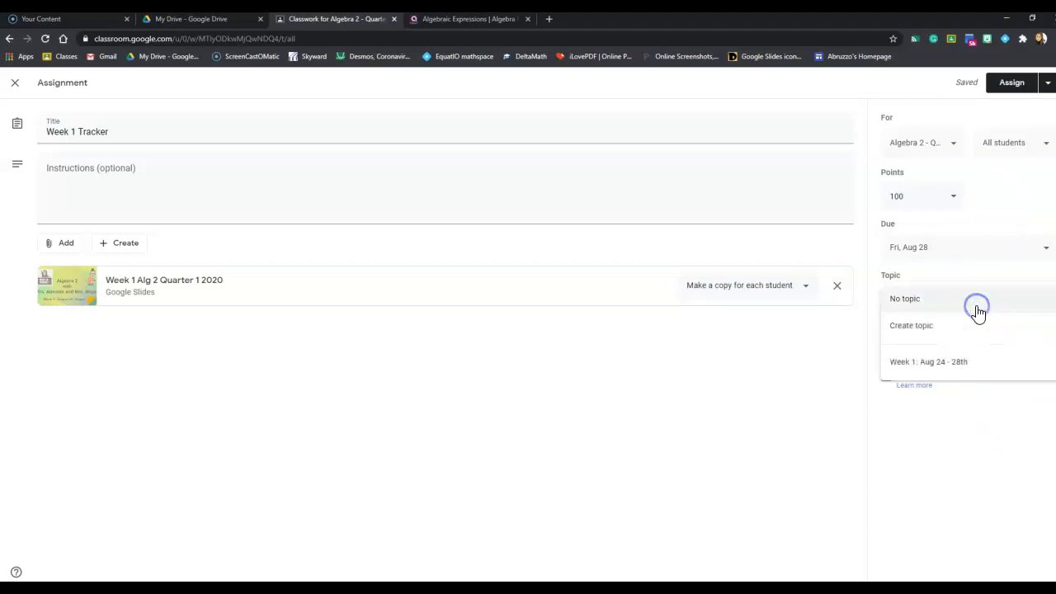
{"action": "left_click", "coordinate": [952, 364]}
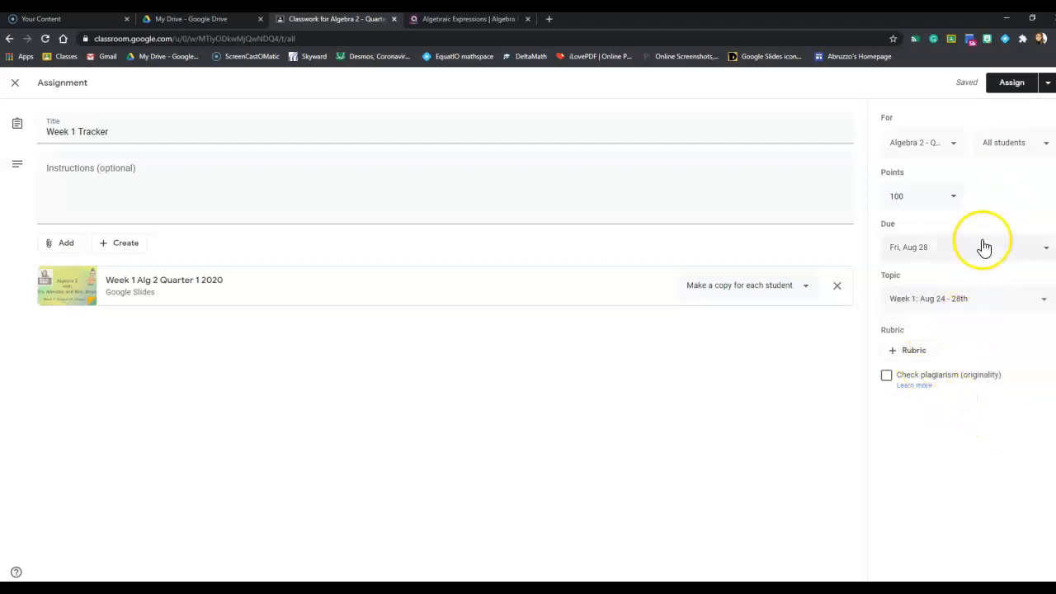
Step: Set the points for the Week 1 Tracker assignment to 5
{"action": "left_click", "coordinate": [950, 198]}
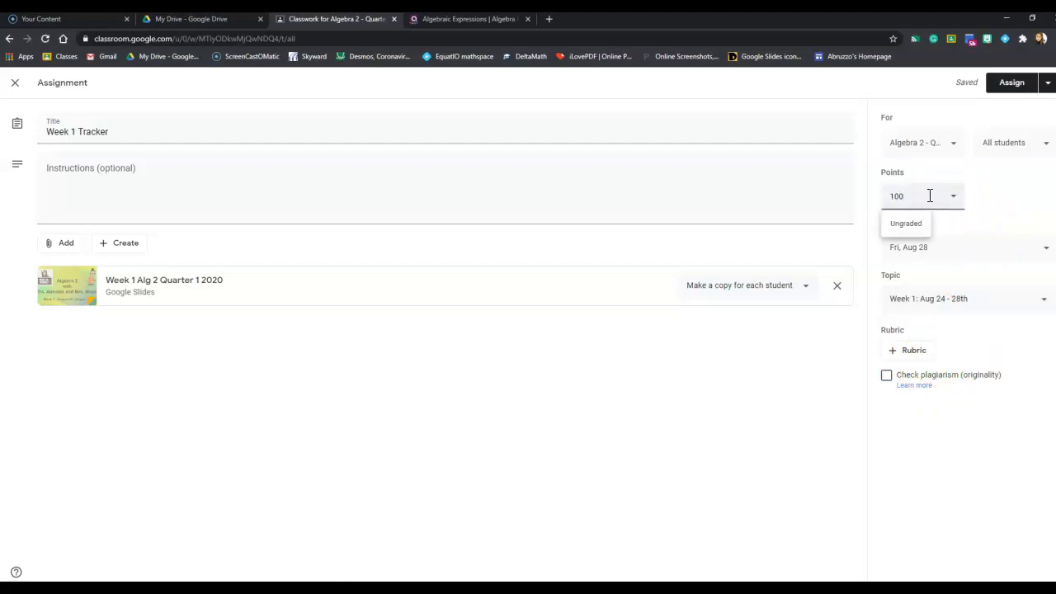
{"action": "key", "text": "BackSpace"}
{"action": "key", "text": "BackSpace"}
{"action": "key", "text": "BackSpace"}
{"action": "type", "text": "5"}
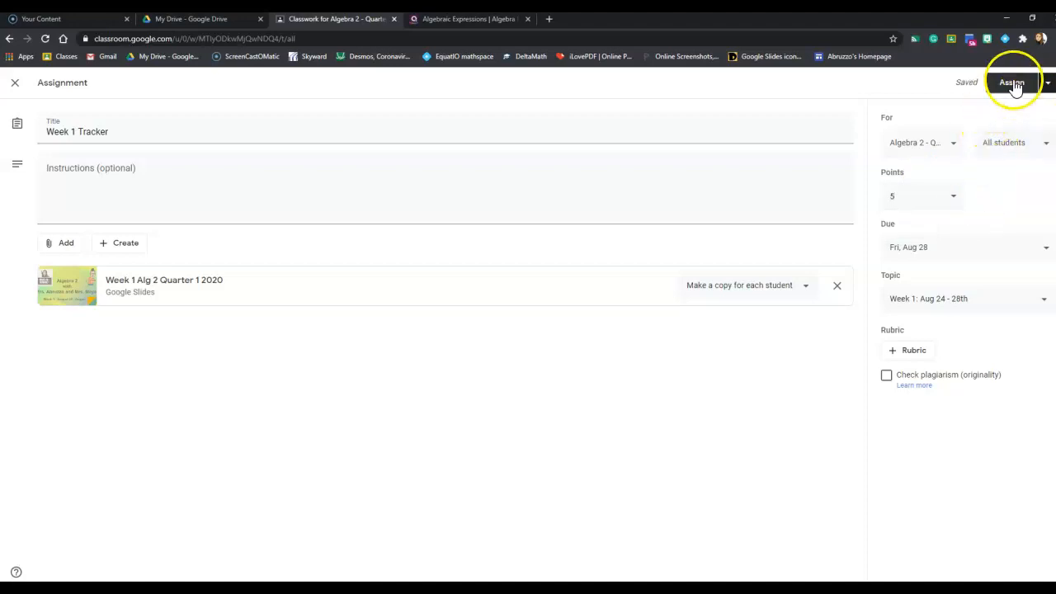
Step: Schedule the Week 1 Tracker assignment for Aug 24, 2020 at 8:00 AM
{"action": "left_click", "coordinate": [1045, 84]}
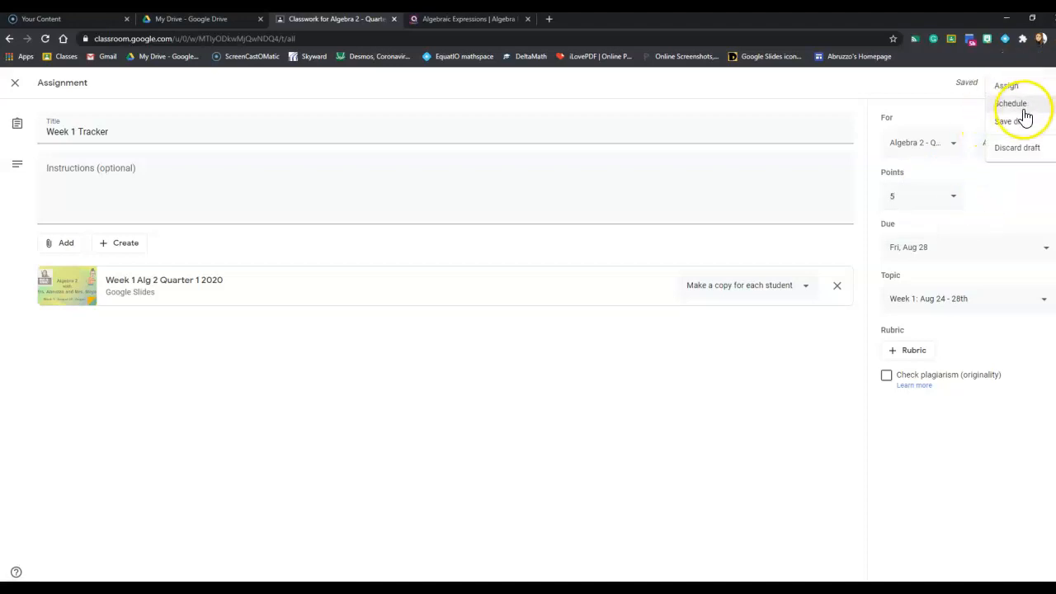
{"action": "left_click", "coordinate": [1015, 104]}
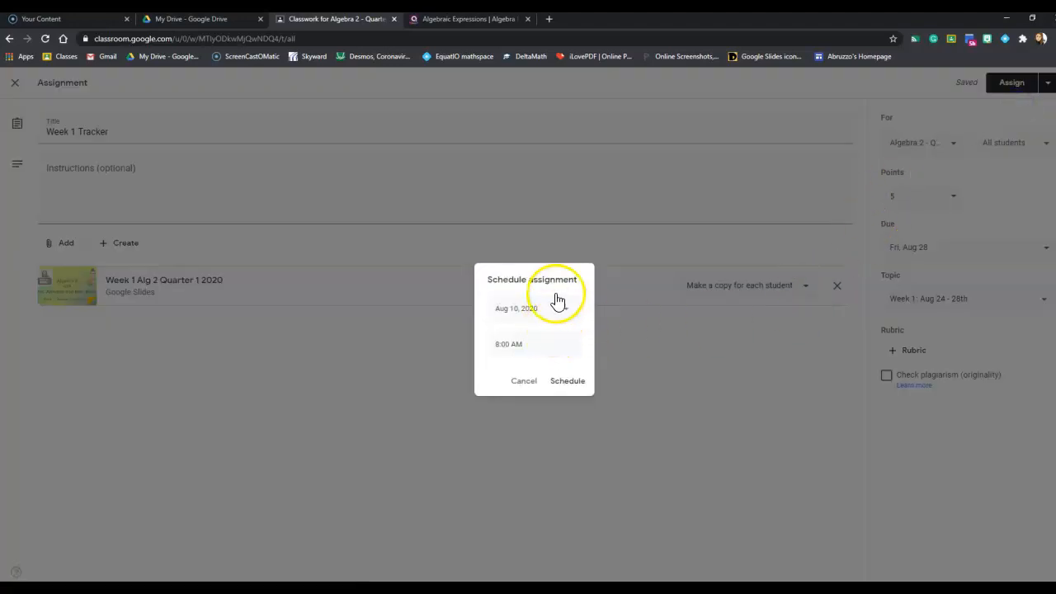
{"action": "left_click", "coordinate": [566, 312]}
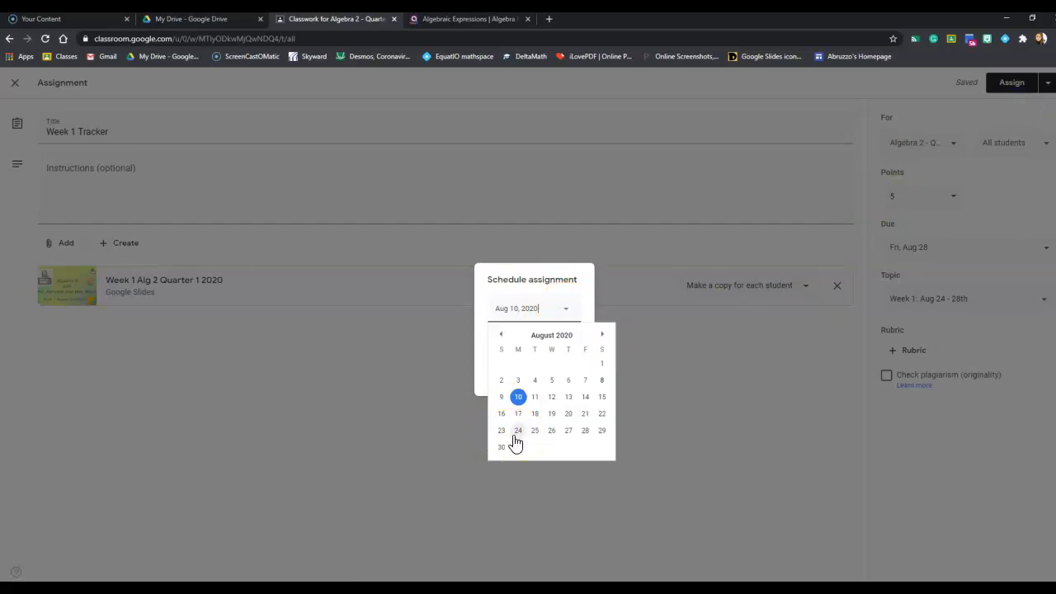
{"action": "left_click", "coordinate": [515, 436]}
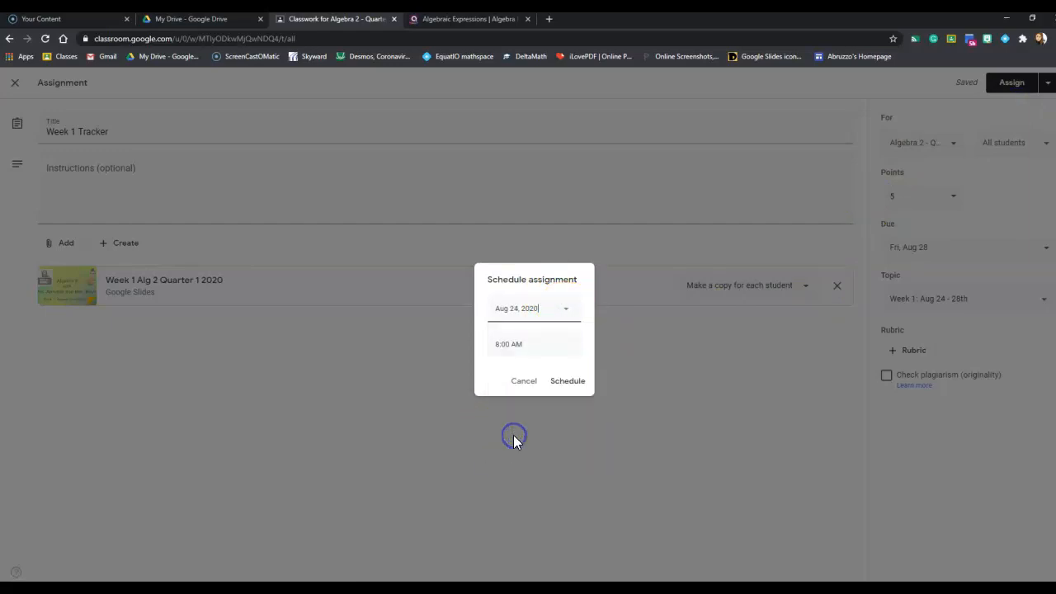
{"action": "left_click", "coordinate": [566, 382]}
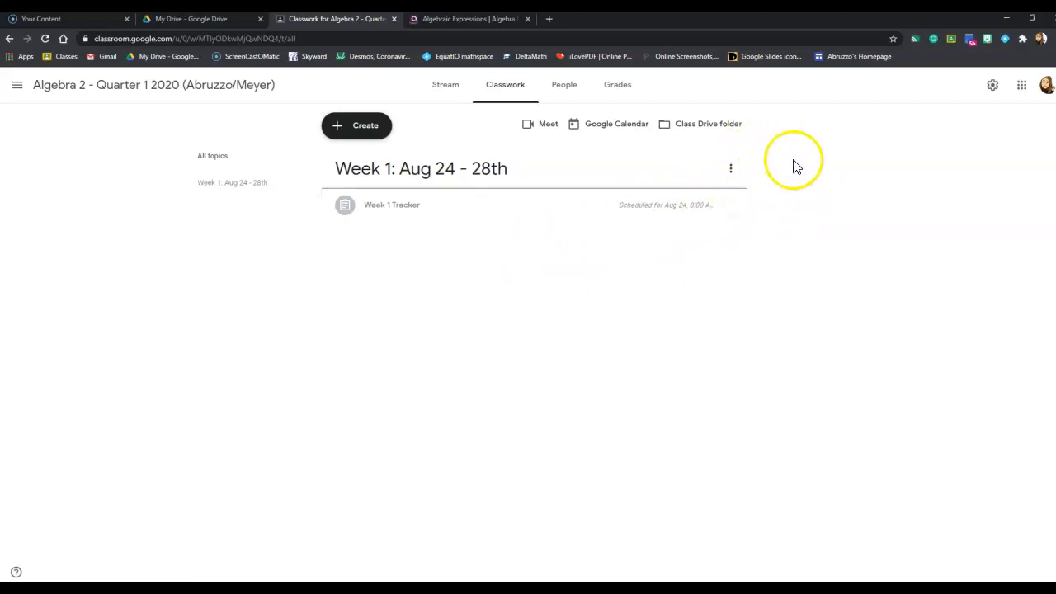
Step: Create a new classwork material and title it "1.3 Part 1 - Algebraic Expressions"
{"action": "left_click", "coordinate": [340, 127]}
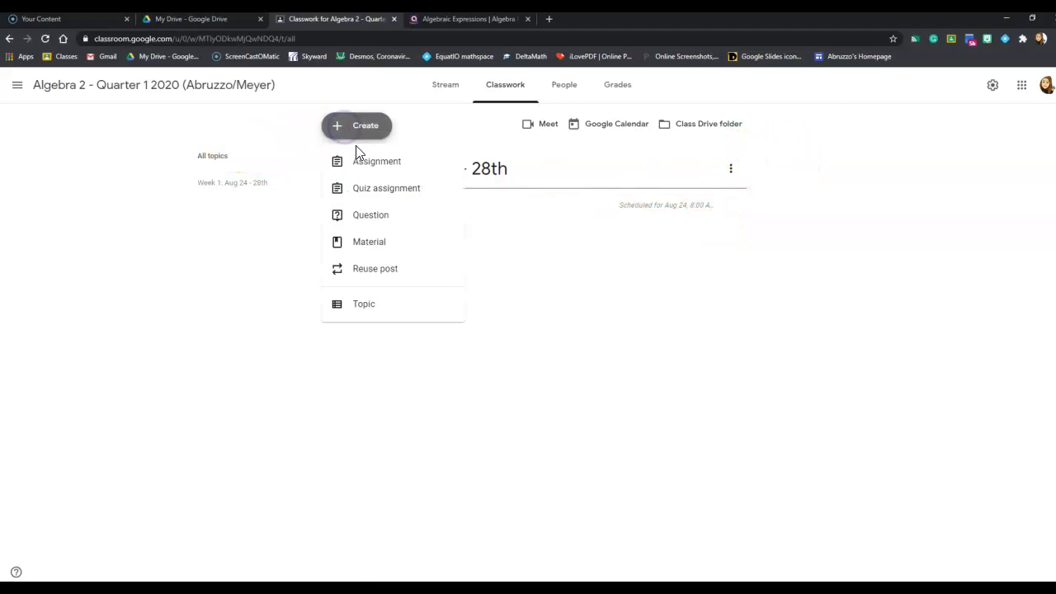
{"action": "left_click", "coordinate": [371, 247]}
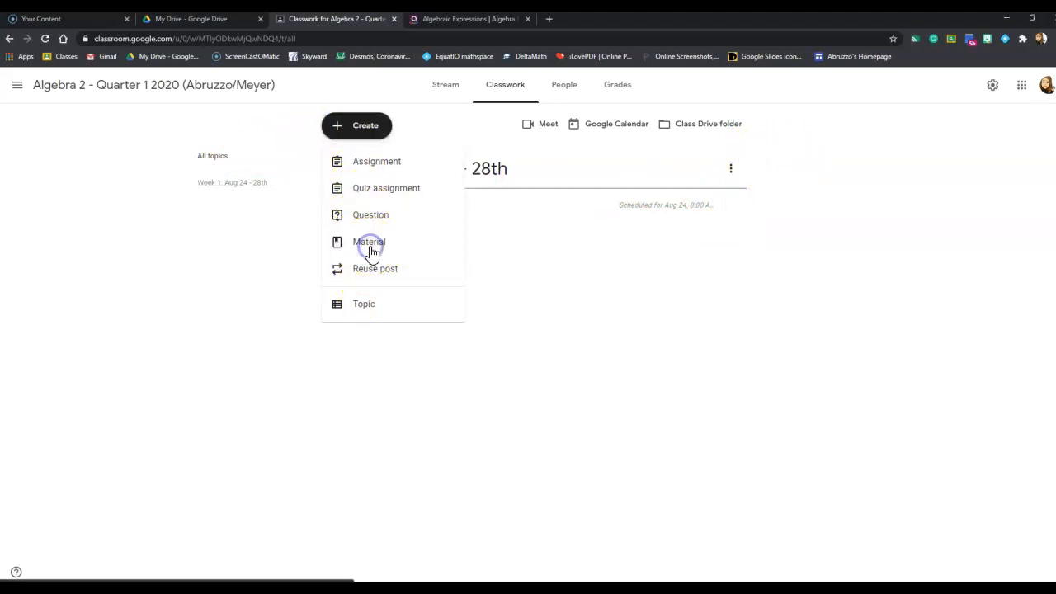
{"action": "left_click", "coordinate": [154, 134]}
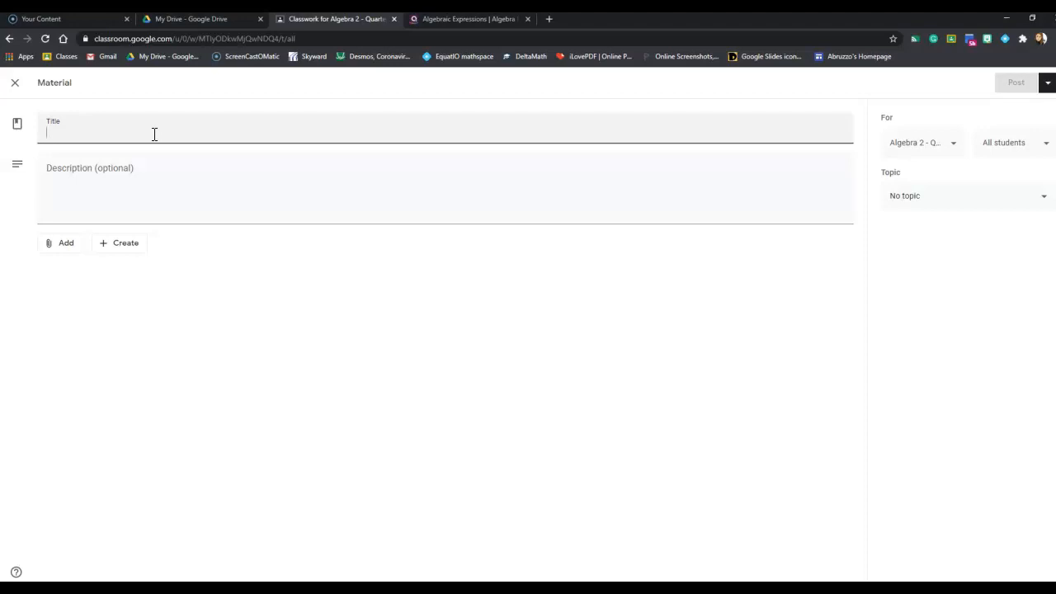
{"action": "type", "text": "1.3"}
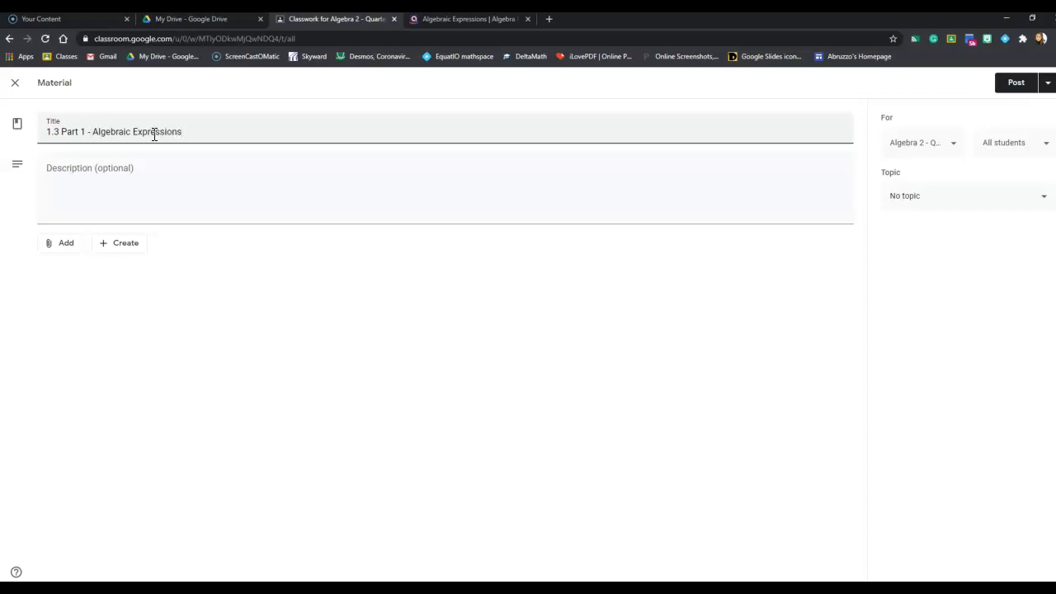
{"action": "left_click", "coordinate": [110, 189]}
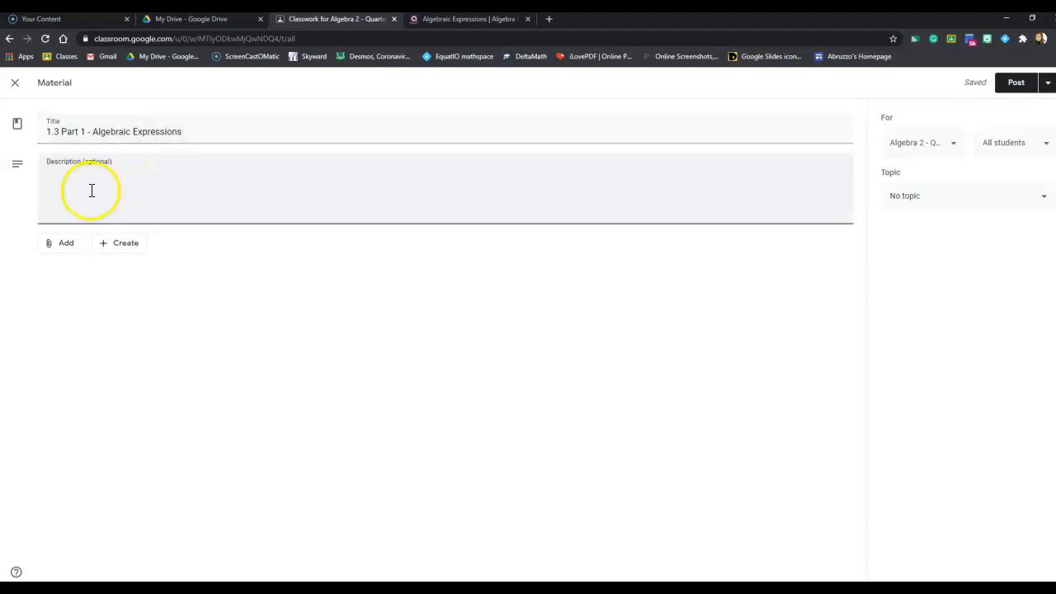
{"action": "left_click", "coordinate": [73, 244]}
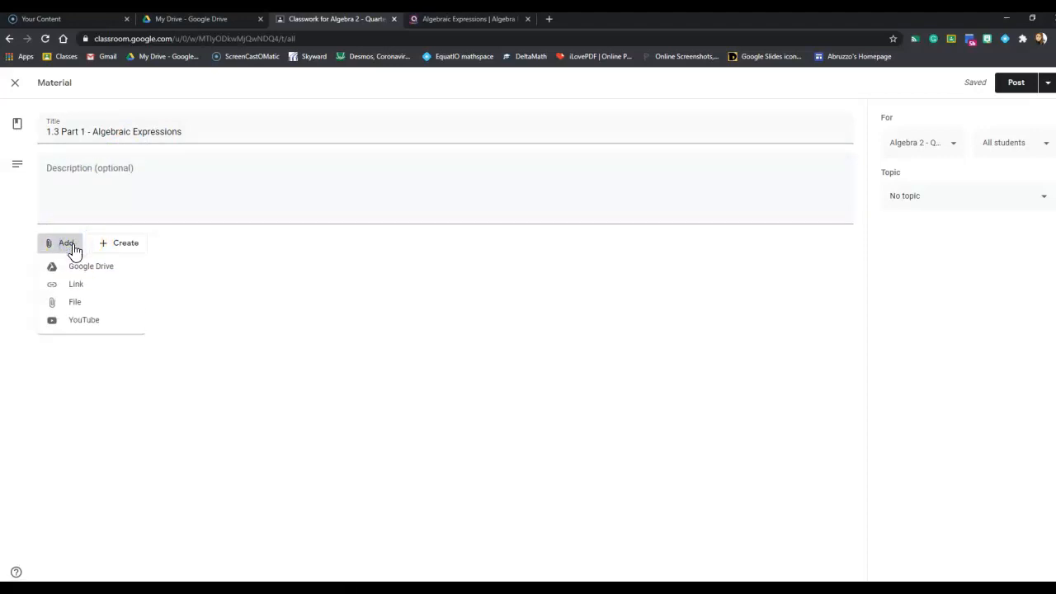
{"action": "left_click", "coordinate": [77, 268]}
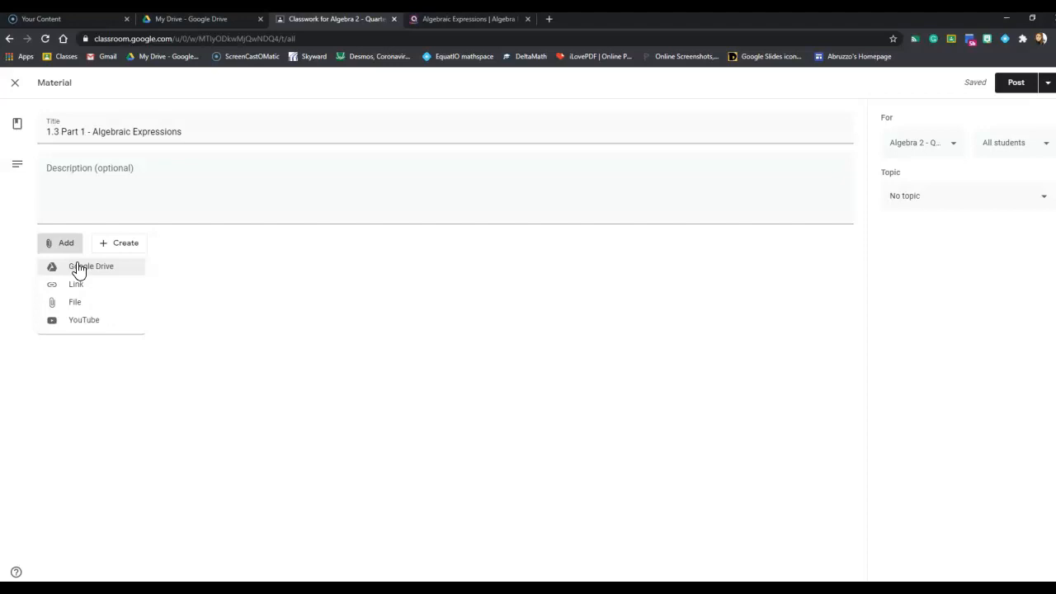
{"action": "left_click", "coordinate": [78, 267]}
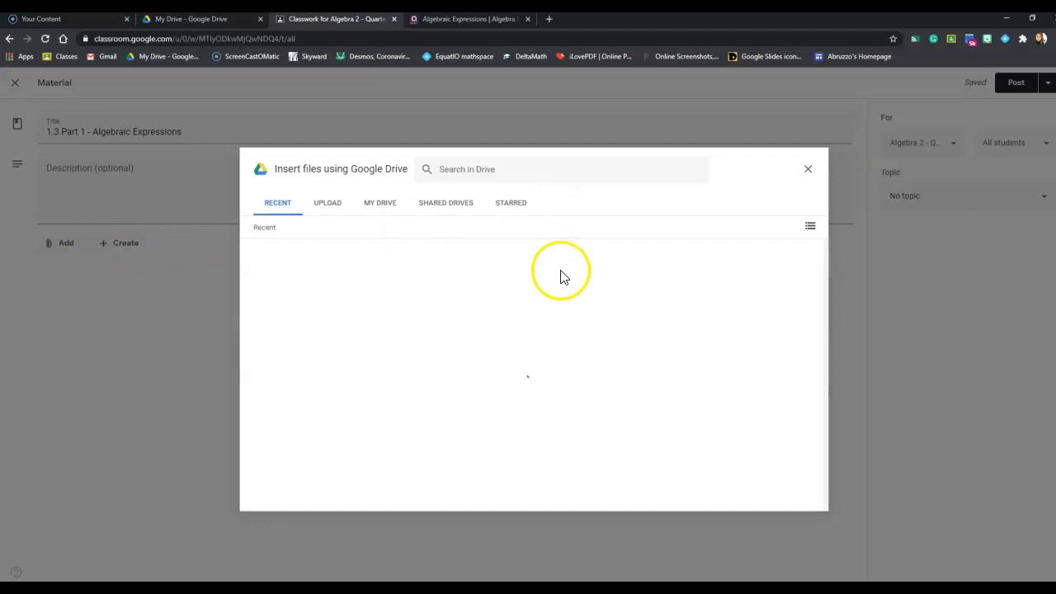
{"action": "left_click", "coordinate": [808, 174]}
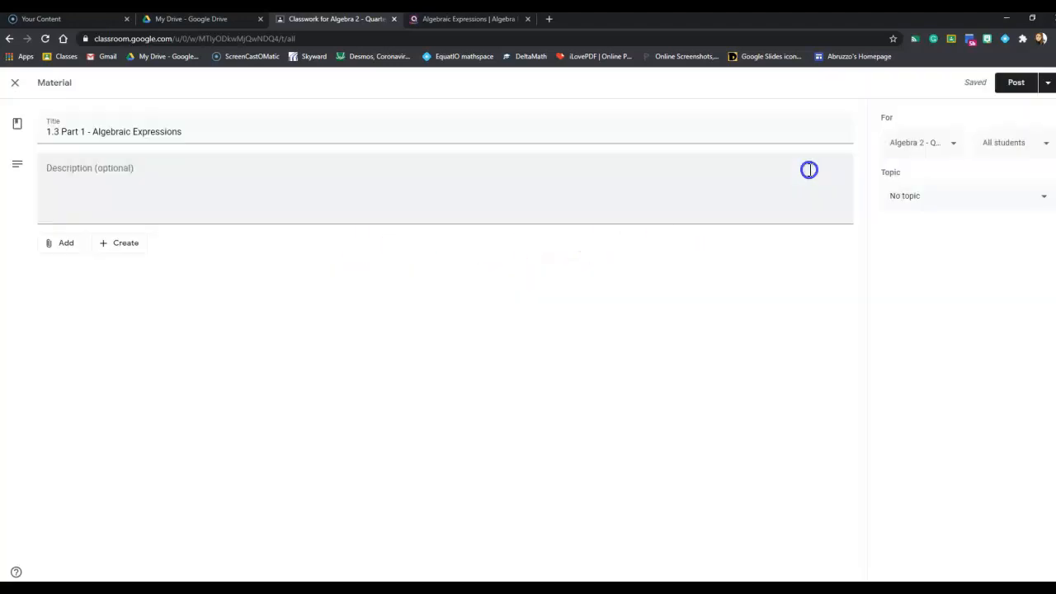
Step: Attach "1.3 Part 1 Notes WS Algebra 2 2020.pdf" from the linear functions unit's Guided Notes folder in Google Drive to the material
{"action": "left_click", "coordinate": [64, 245]}
{"action": "left_click", "coordinate": [68, 268]}
{"action": "left_click", "coordinate": [381, 206]}
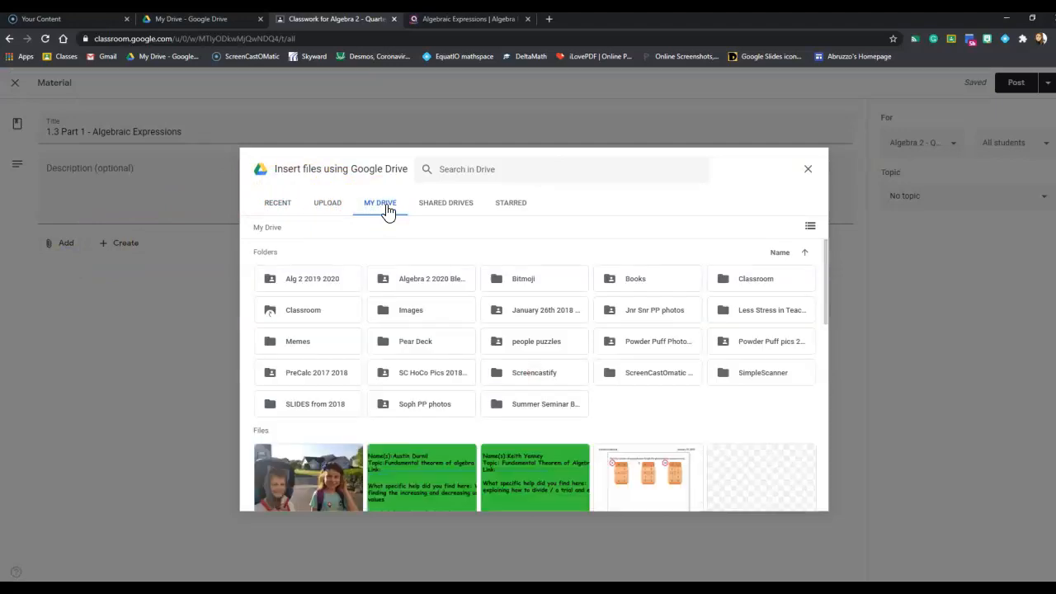
{"action": "double_click", "coordinate": [431, 279]}
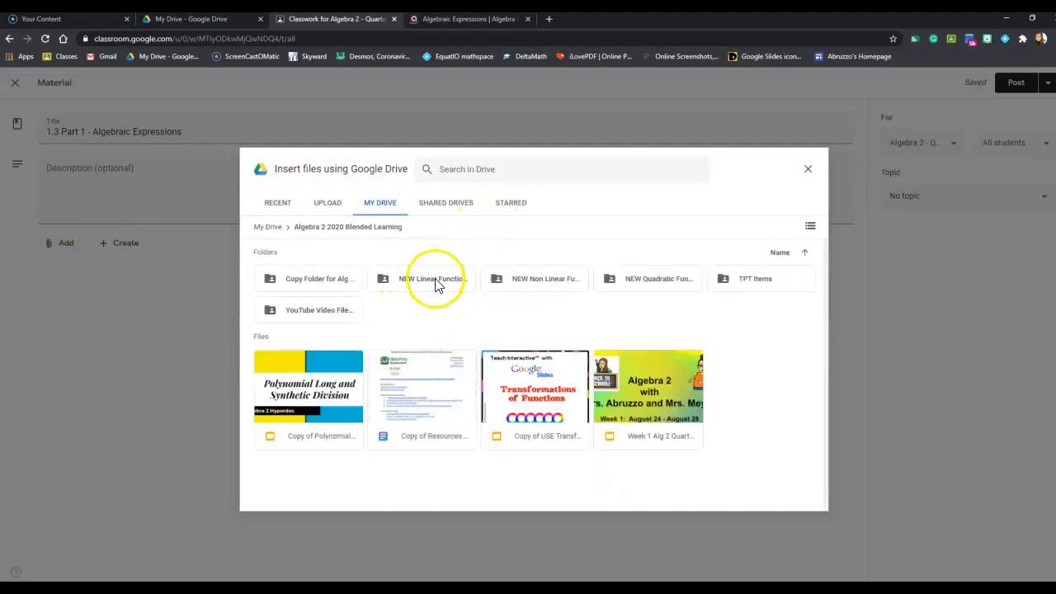
{"action": "double_click", "coordinate": [435, 283]}
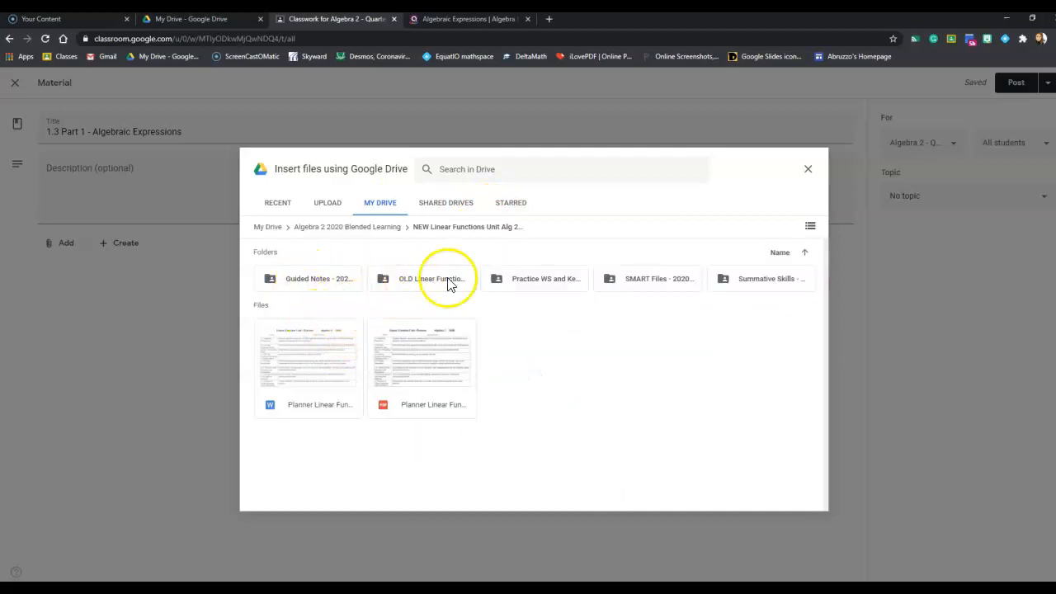
{"action": "double_click", "coordinate": [333, 282]}
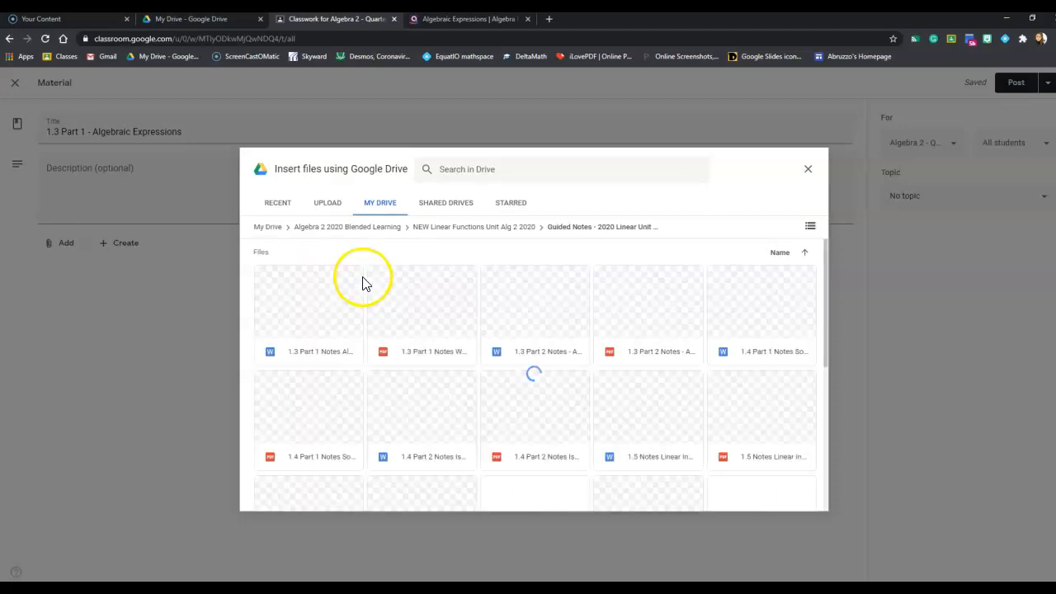
{"action": "scroll", "coordinate": [676, 318], "scroll_direction": "down", "scroll_amount": 2}
{"action": "scroll", "coordinate": [667, 319], "scroll_direction": "up", "scroll_amount": 2}
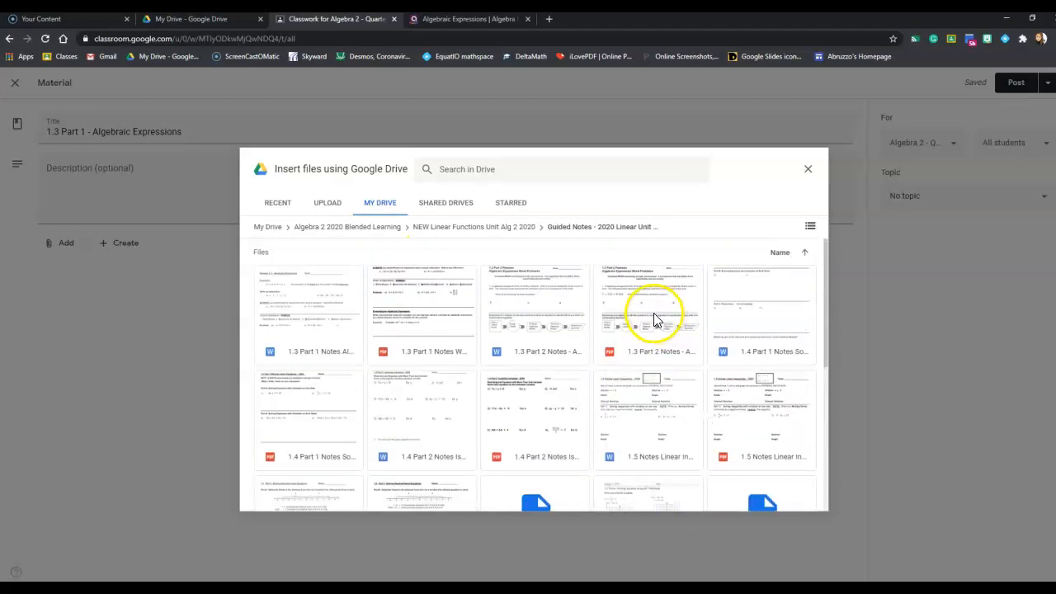
{"action": "left_click", "coordinate": [450, 319]}
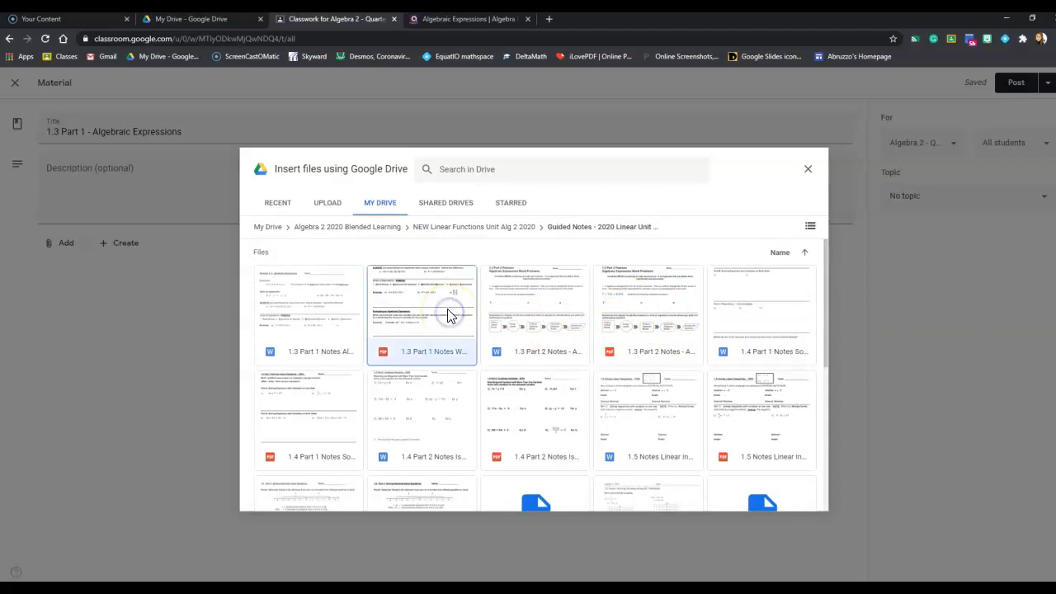
{"action": "left_click", "coordinate": [799, 500]}
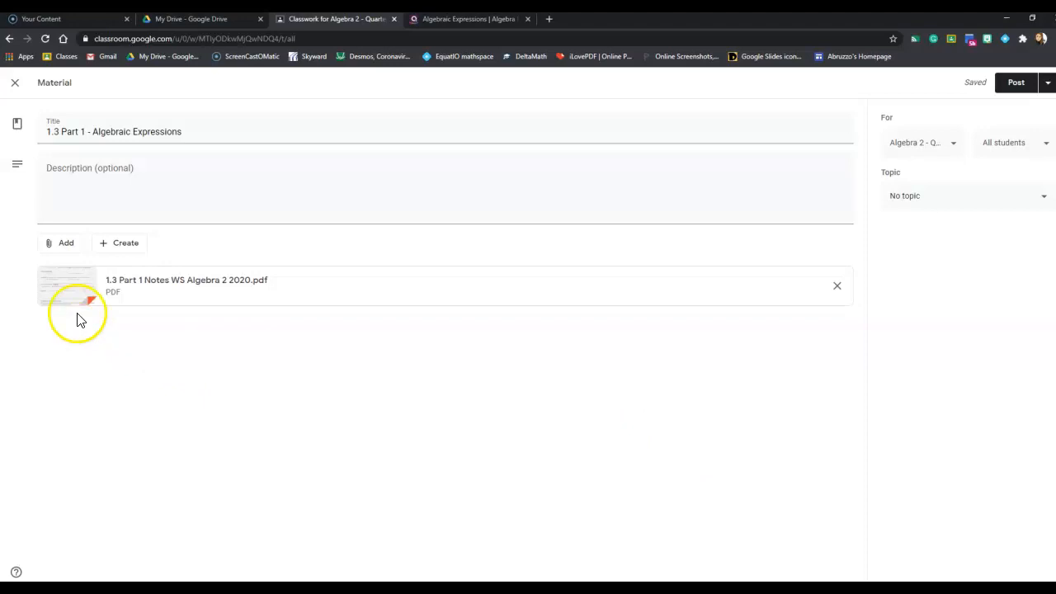
Step: Search YouTube for the teacher's name plus "math 1.3 part 1 2020" and attach the video "1.3 Part 1 - Algebraic Expressions 2020"
{"action": "left_click", "coordinate": [54, 250]}
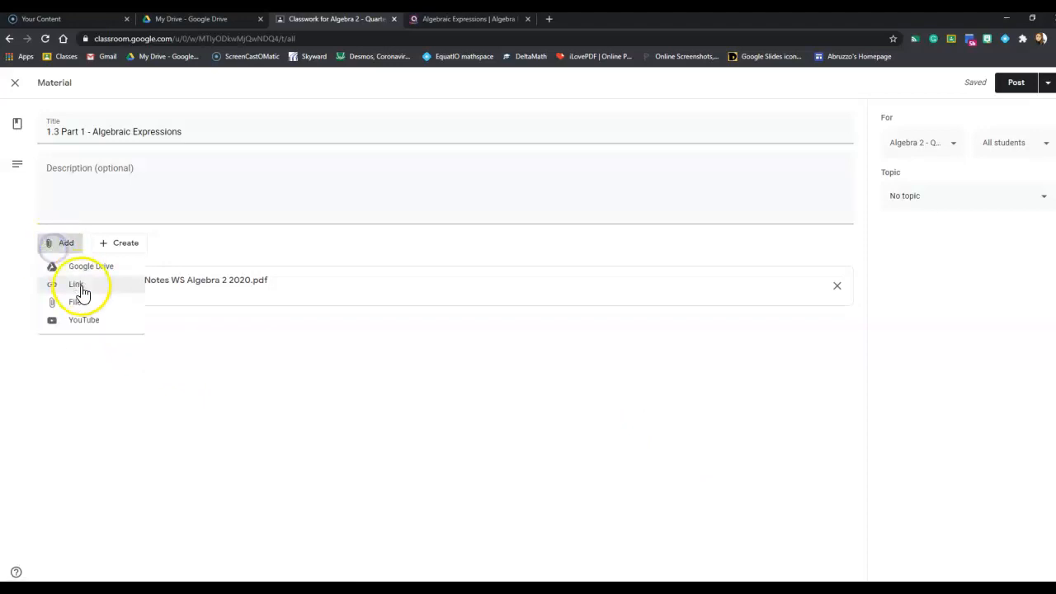
{"action": "left_click", "coordinate": [80, 316]}
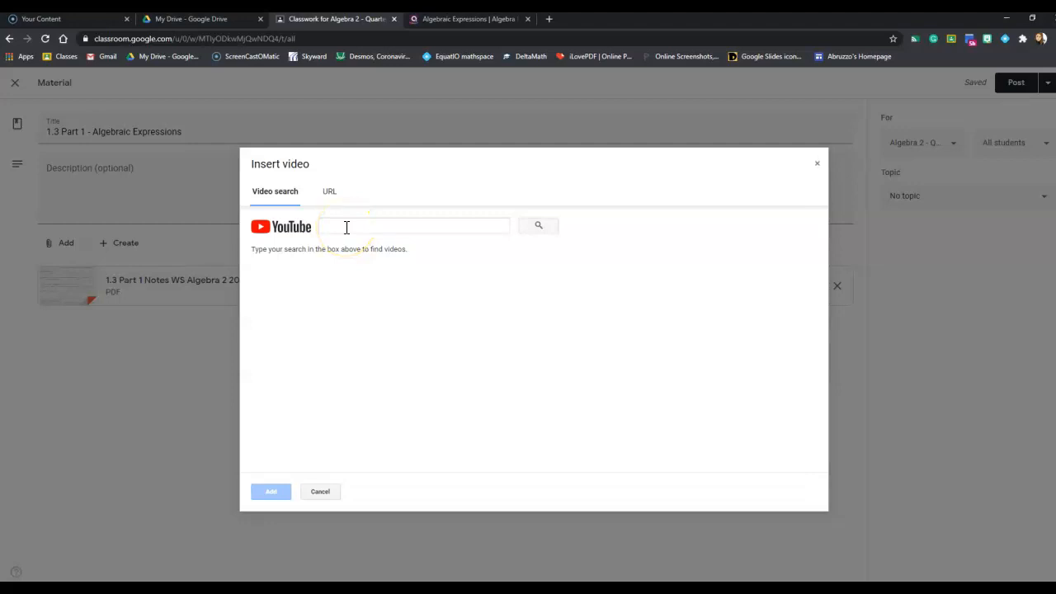
{"action": "left_click", "coordinate": [345, 227]}
{"action": "type", "text": "abruzzo math 1.3 part 1 2020"}
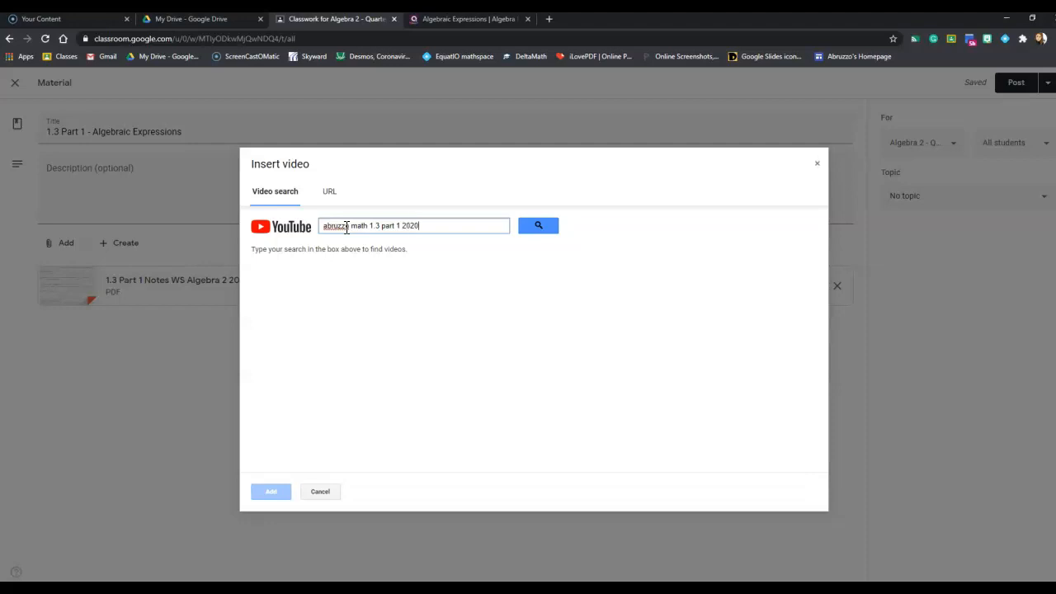
{"action": "key", "text": "Return"}
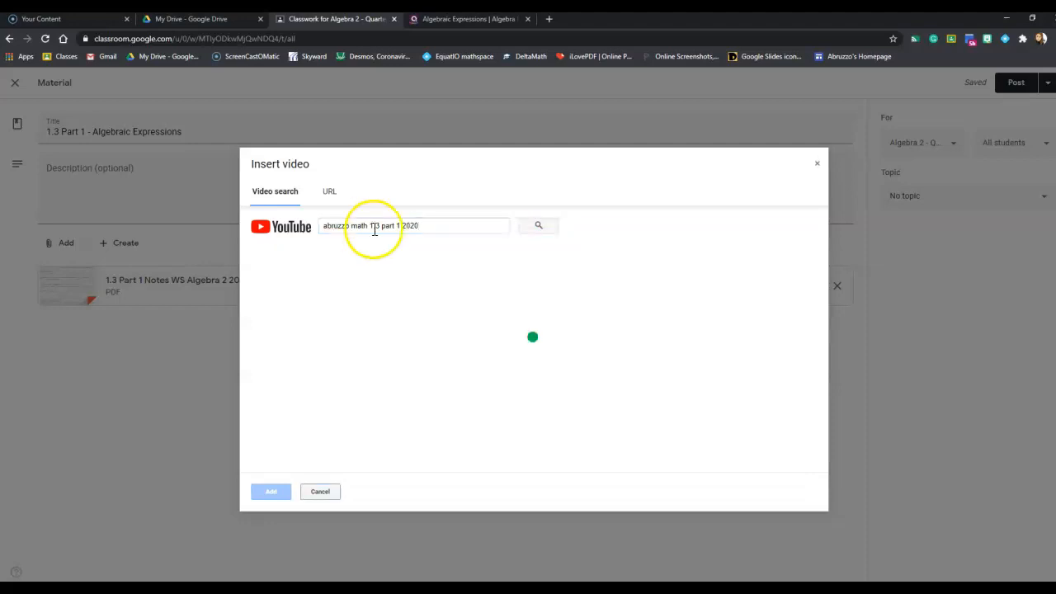
{"action": "left_click", "coordinate": [409, 274]}
{"action": "left_click", "coordinate": [287, 493]}
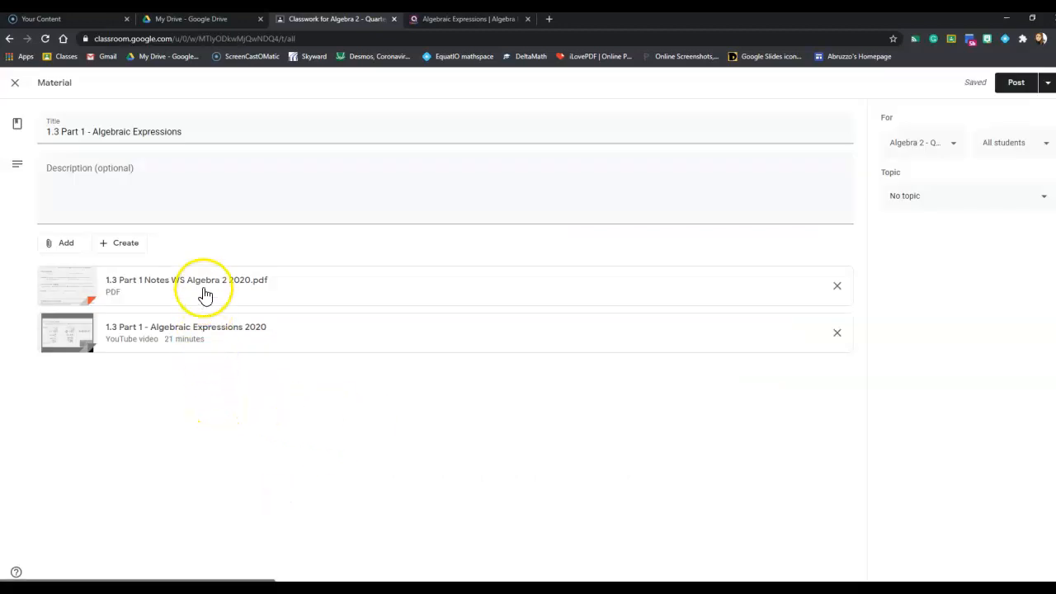
Step: Attach "SLIDES 1.3 Part 1 Notes Algebraic Expressions Alg 2 2020.pdf" from the Guided Notes folder in Google Drive
{"action": "left_click", "coordinate": [61, 242]}
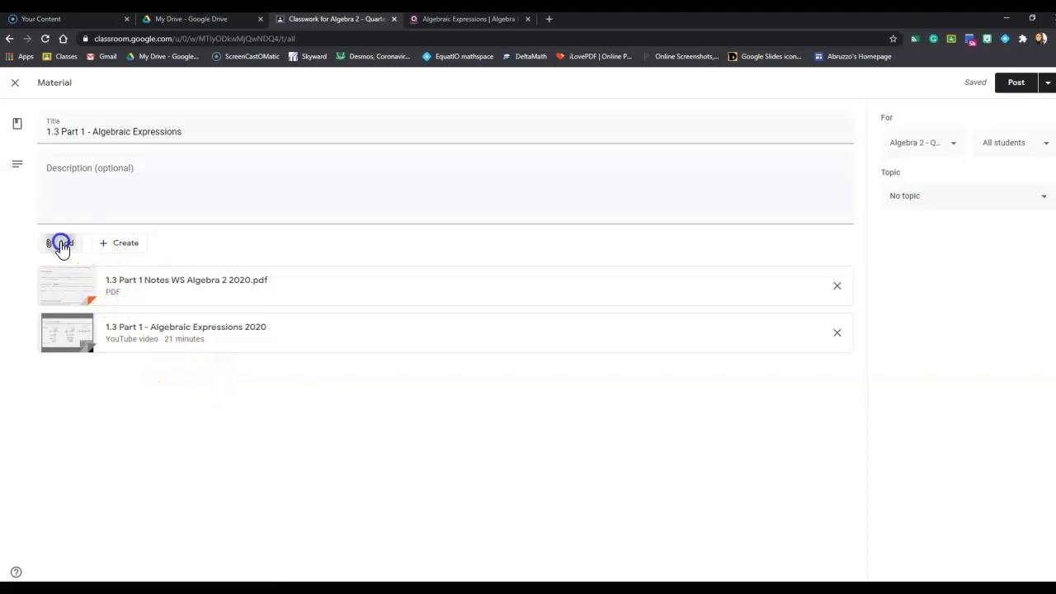
{"action": "left_click", "coordinate": [88, 272]}
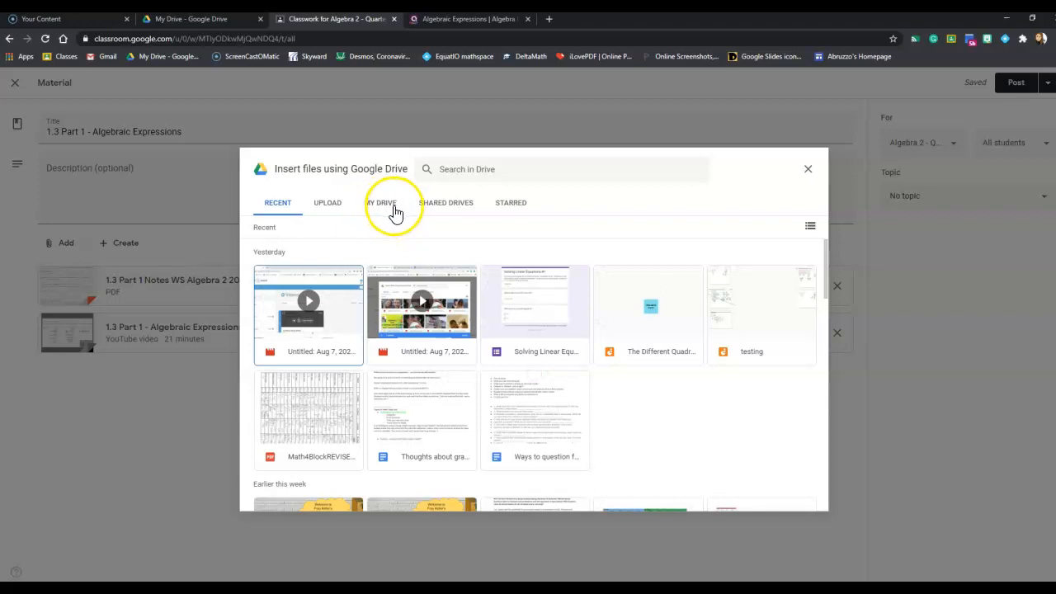
{"action": "left_click", "coordinate": [386, 210]}
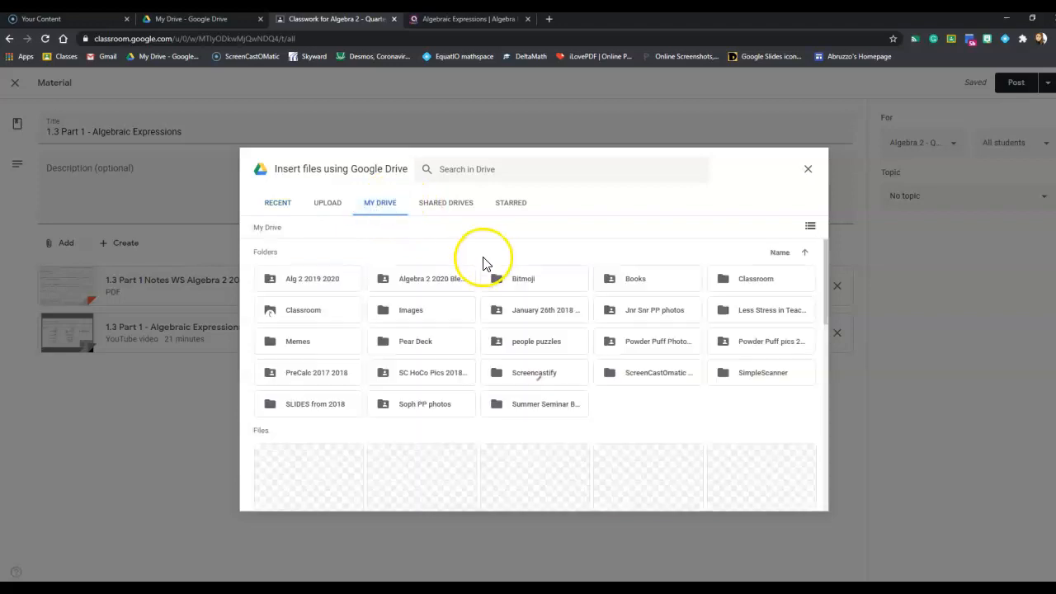
{"action": "double_click", "coordinate": [436, 278]}
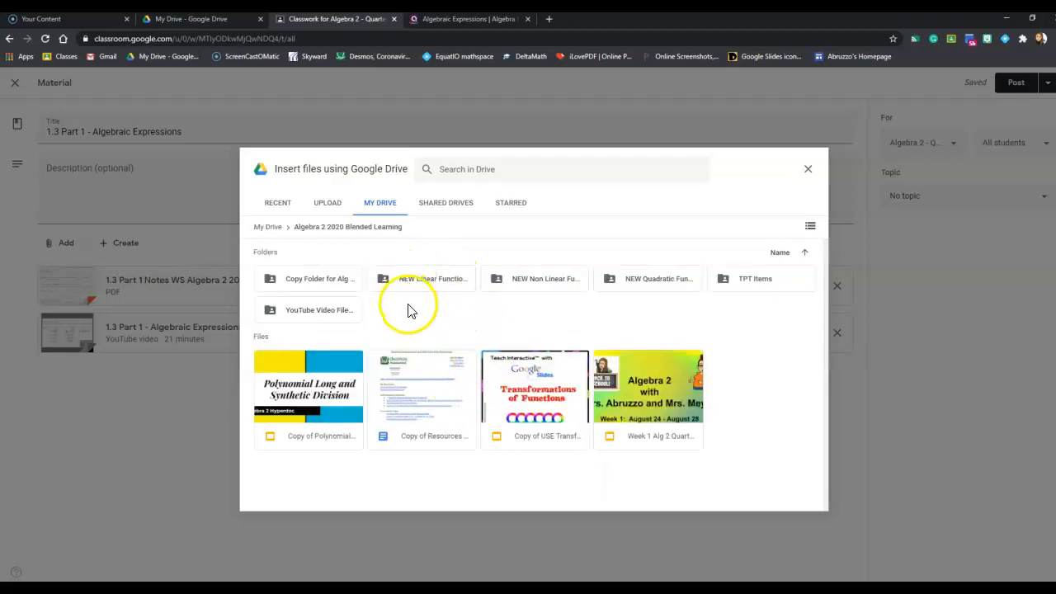
{"action": "left_click", "coordinate": [413, 281]}
{"action": "double_click", "coordinate": [413, 282]}
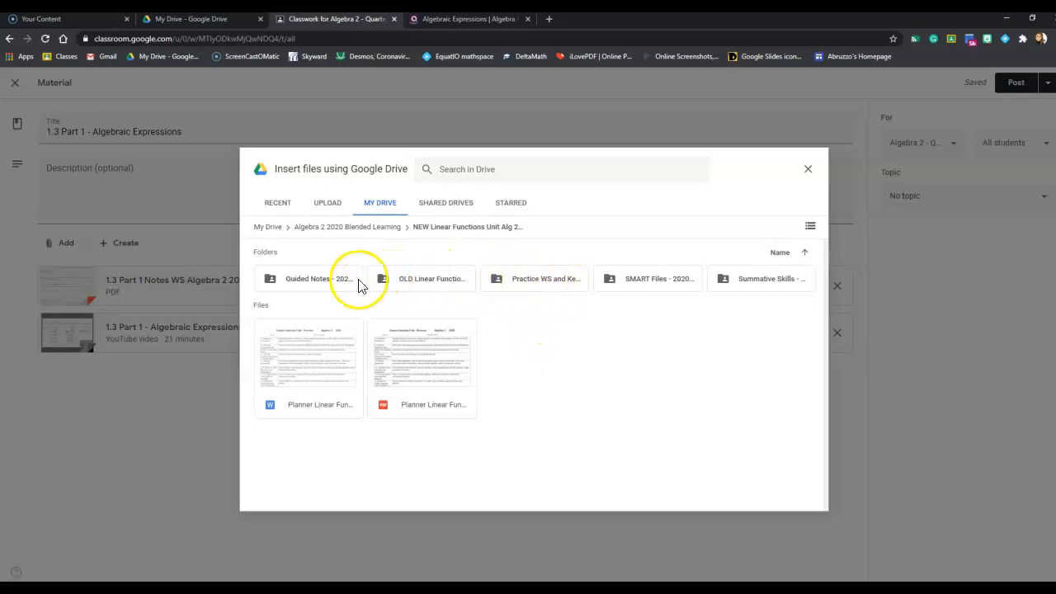
{"action": "double_click", "coordinate": [307, 282]}
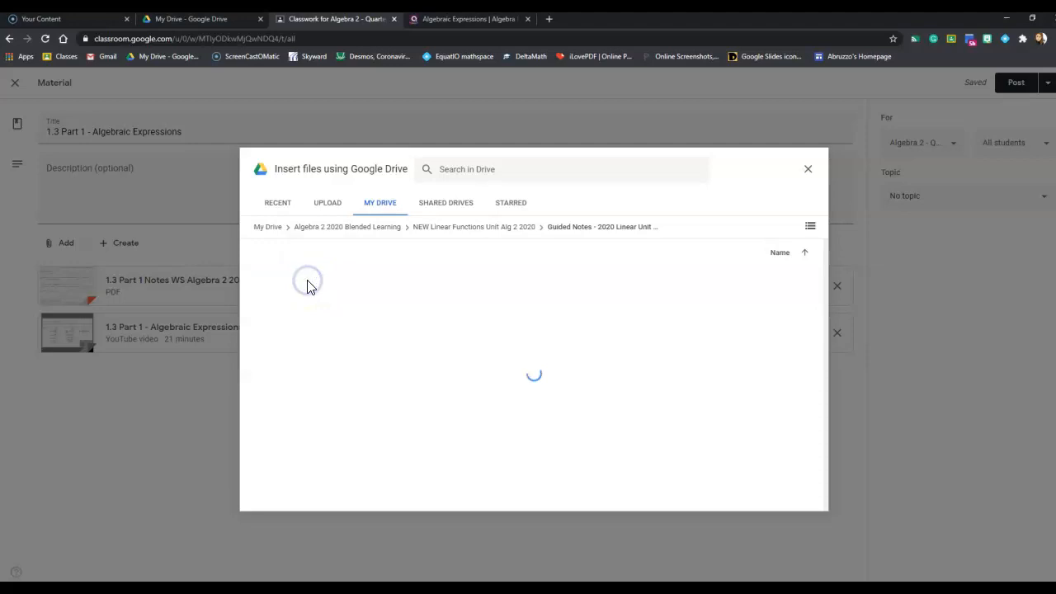
{"action": "scroll", "coordinate": [635, 283], "scroll_direction": "down", "scroll_amount": 1}
{"action": "scroll", "coordinate": [632, 278], "scroll_direction": "down", "scroll_amount": 5}
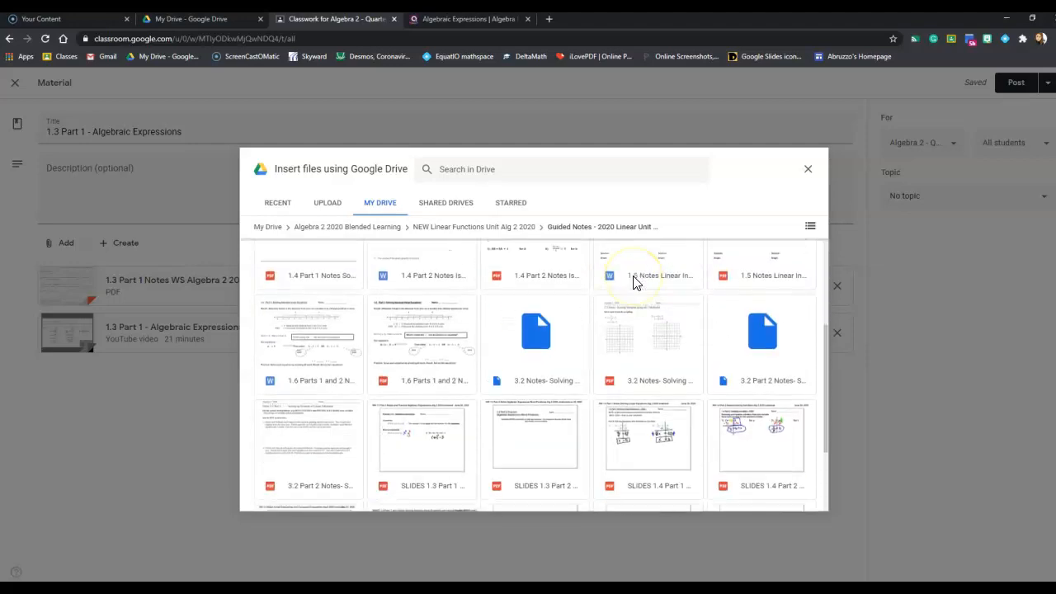
{"action": "scroll", "coordinate": [631, 278], "scroll_direction": "up", "scroll_amount": 6}
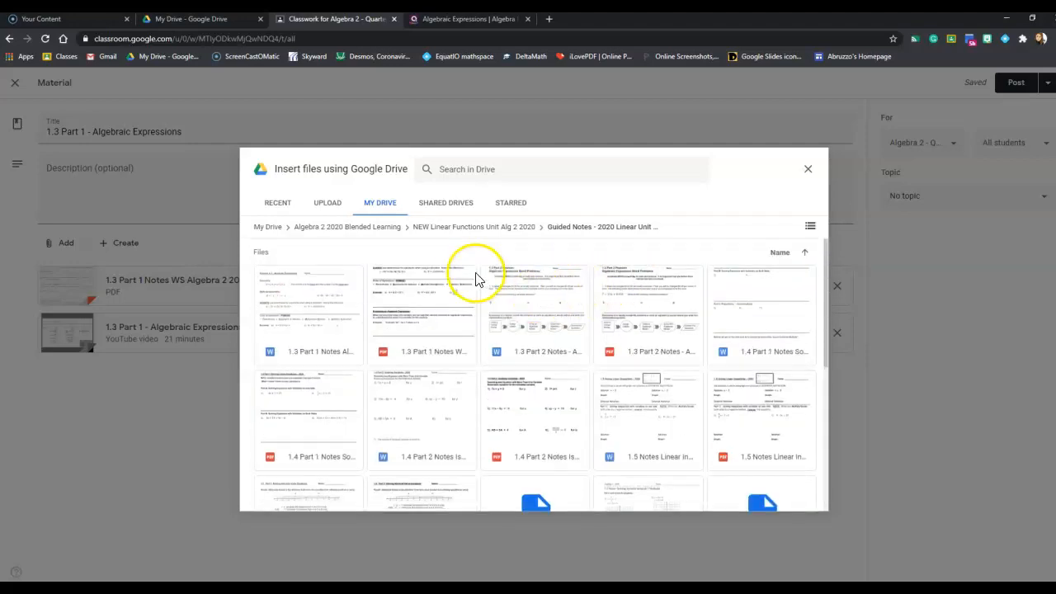
{"action": "scroll", "coordinate": [633, 334], "scroll_direction": "down", "scroll_amount": 5}
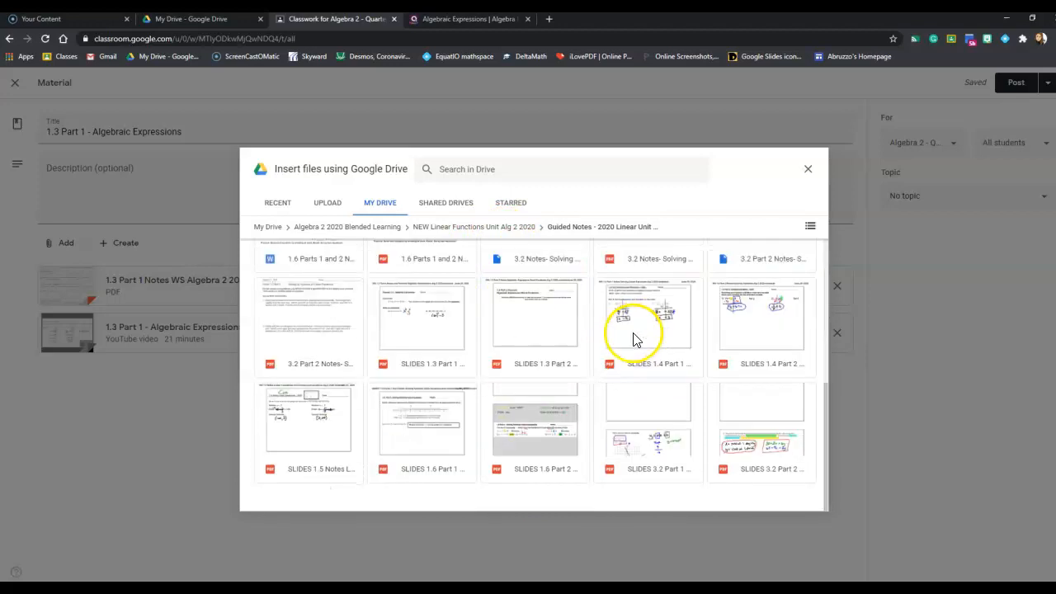
{"action": "left_click", "coordinate": [424, 337]}
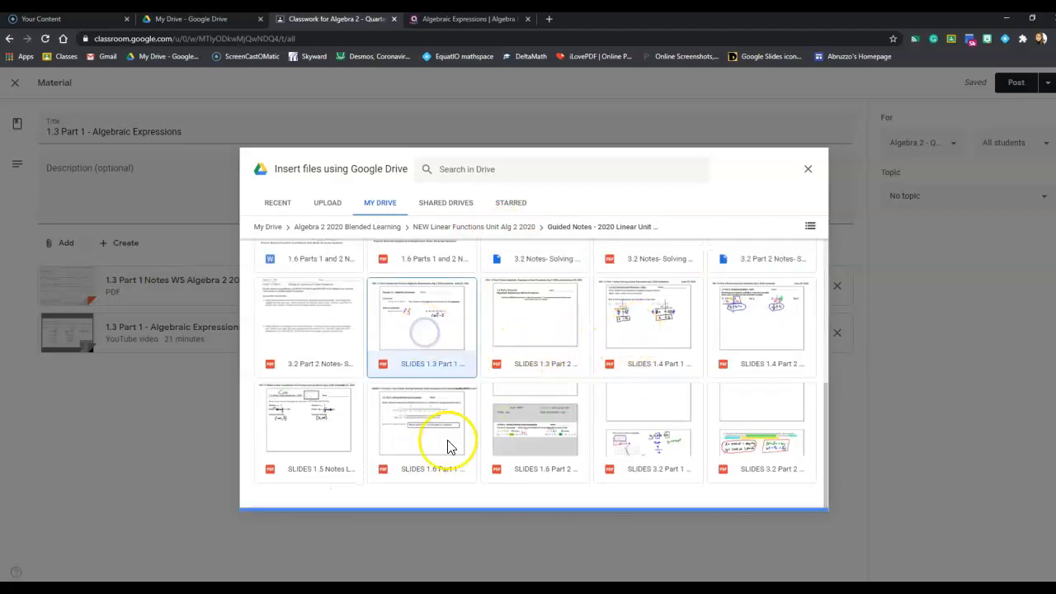
{"action": "left_click", "coordinate": [793, 500]}
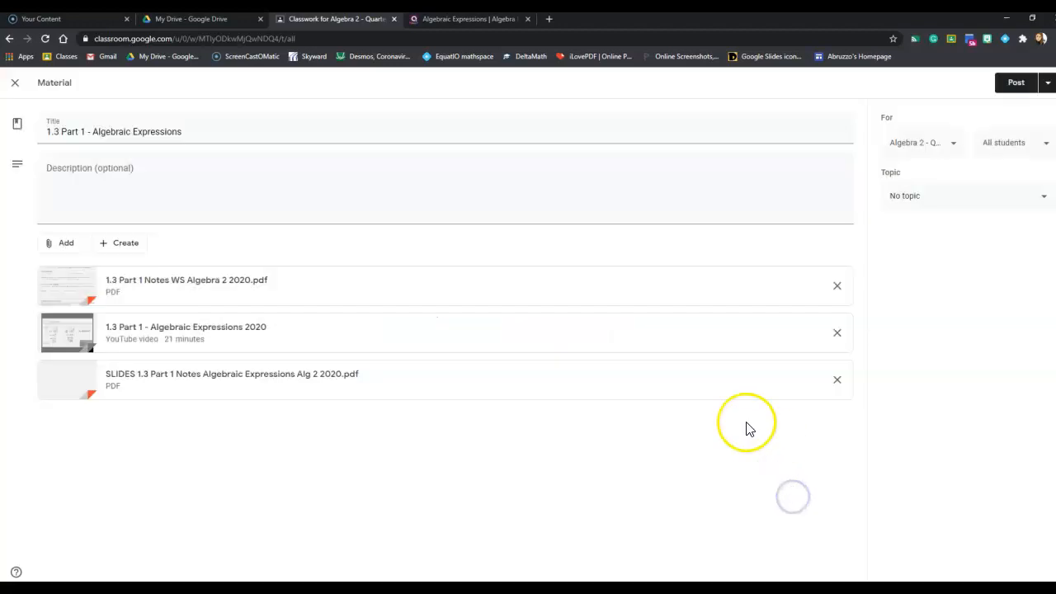
{"action": "left_click", "coordinate": [195, 450]}
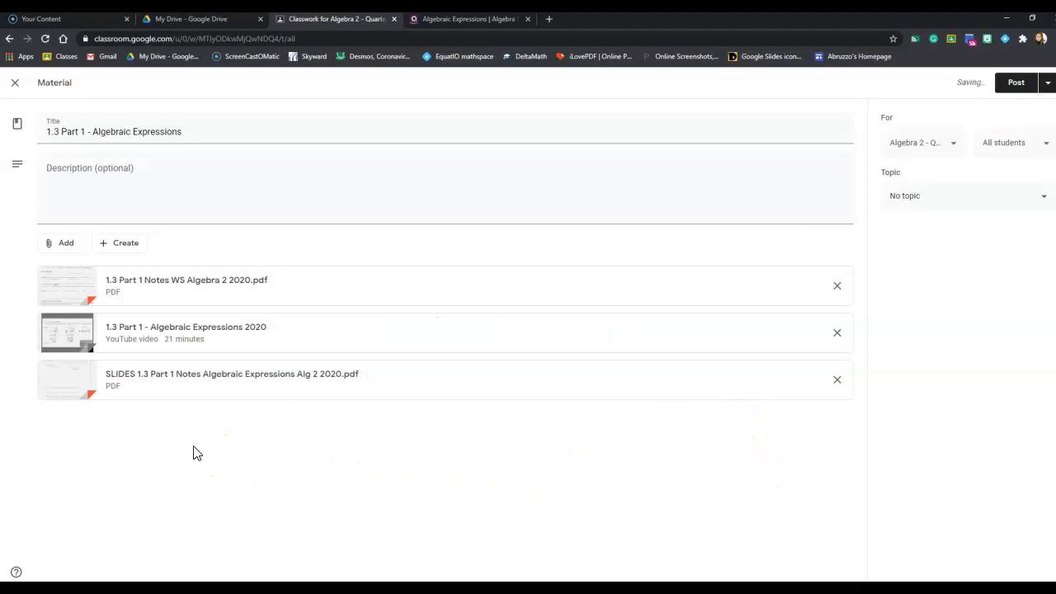
Step: Attach "1.3 Algebraic Expression Practice WS 2020.pdf" and "1.3A Algebraic Expressions Practice WS KEY ONLY.pdf" from Drive's Practice WS and Keys folder
{"action": "left_click", "coordinate": [62, 247]}
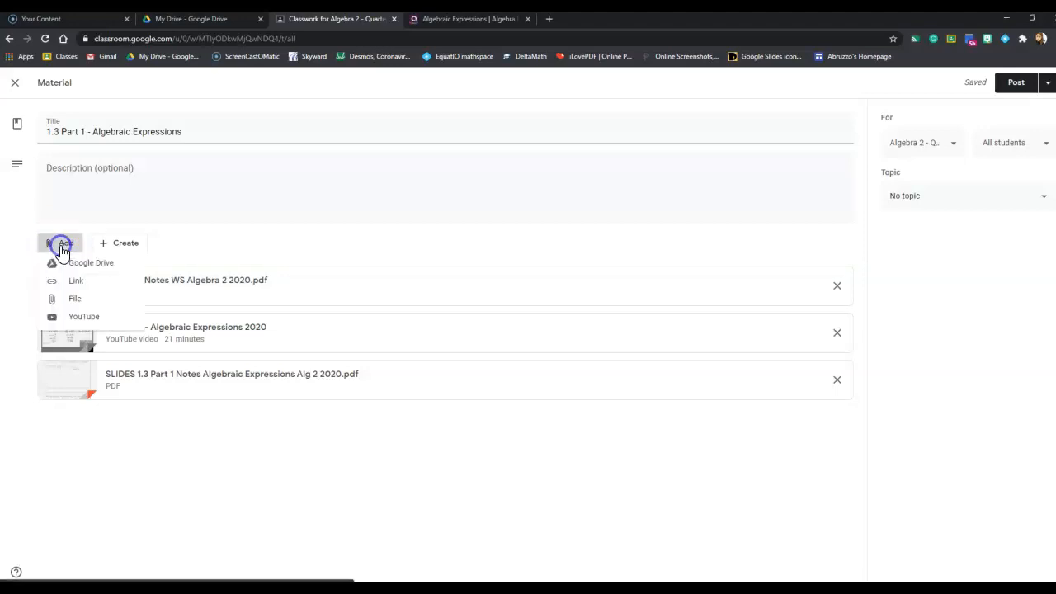
{"action": "left_click", "coordinate": [82, 263]}
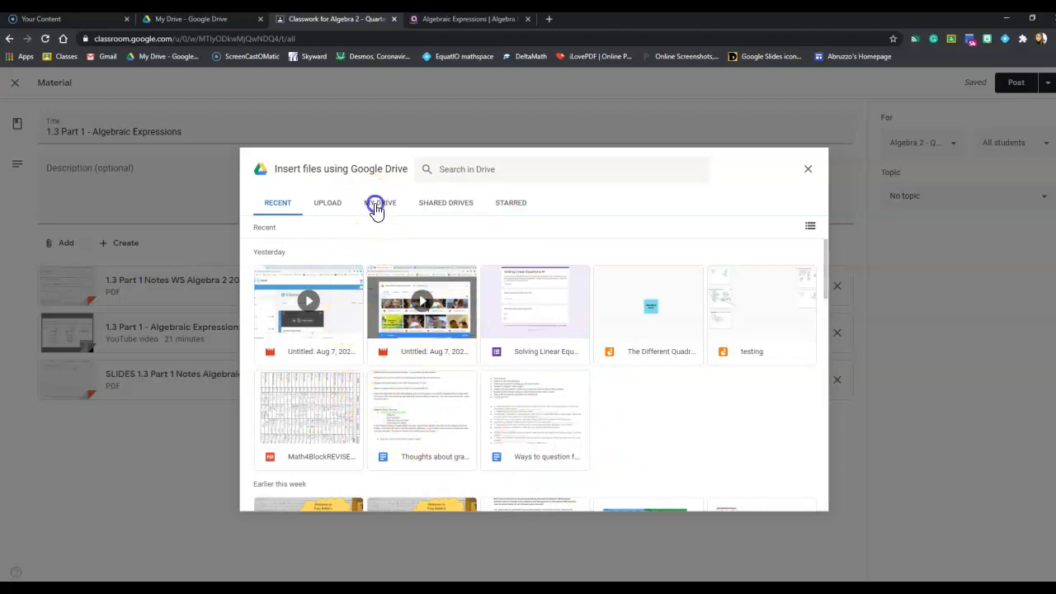
{"action": "left_click", "coordinate": [372, 205]}
{"action": "double_click", "coordinate": [440, 286]}
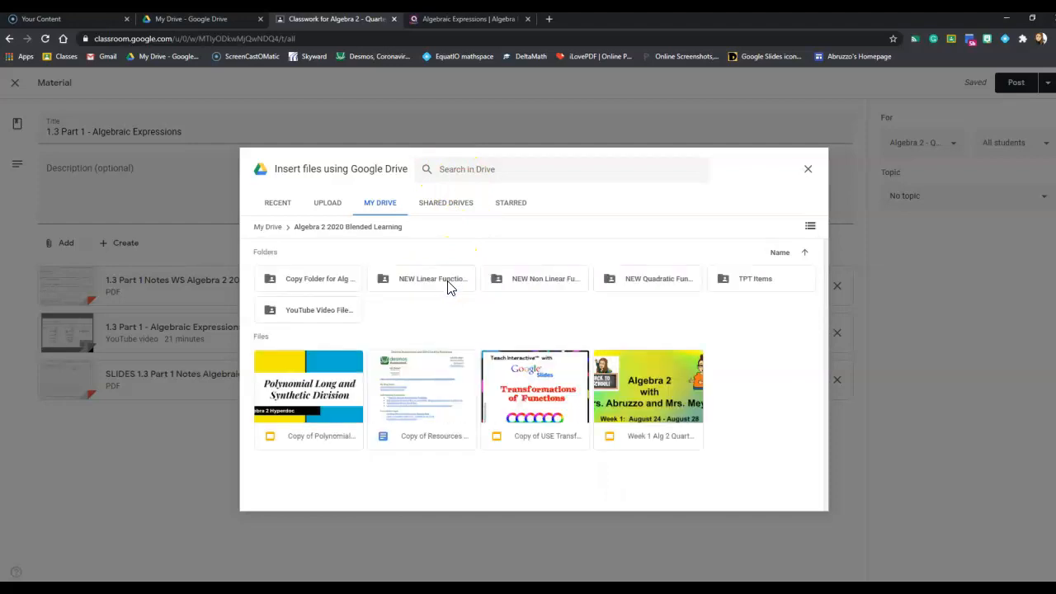
{"action": "double_click", "coordinate": [446, 285]}
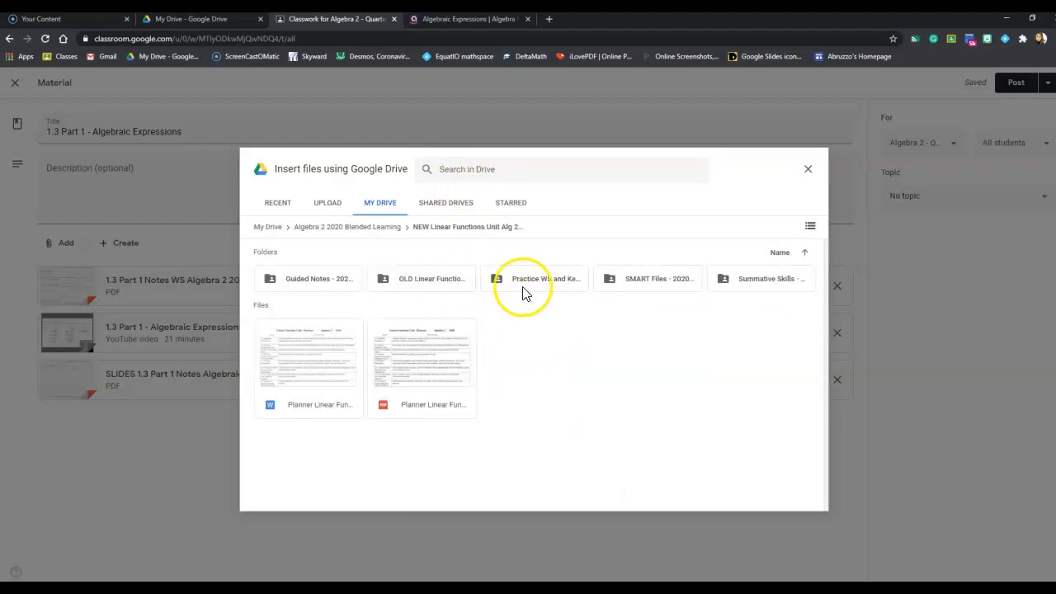
{"action": "double_click", "coordinate": [535, 283]}
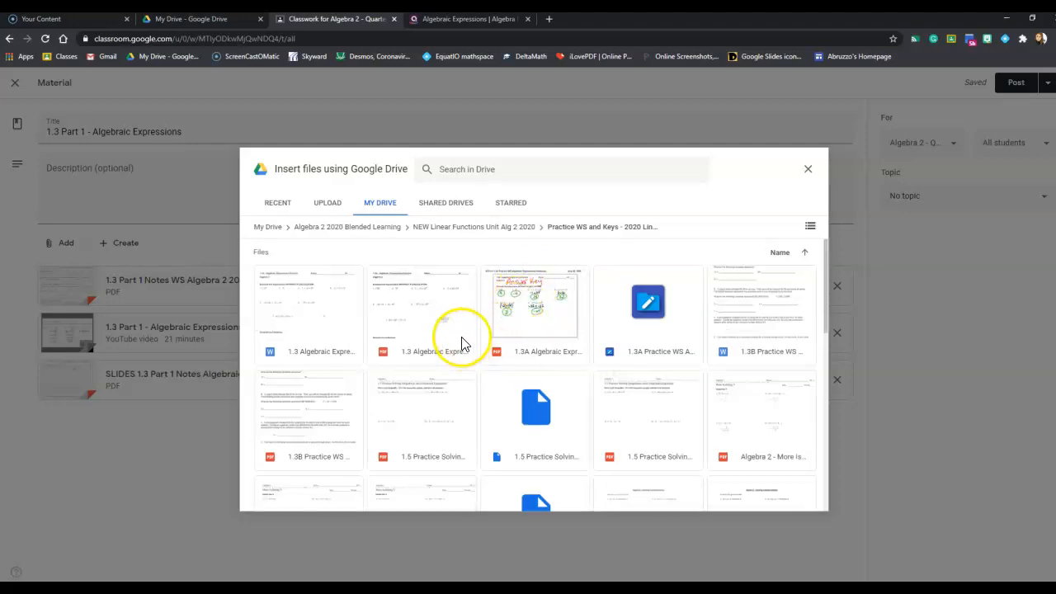
{"action": "left_click", "coordinate": [457, 334]}
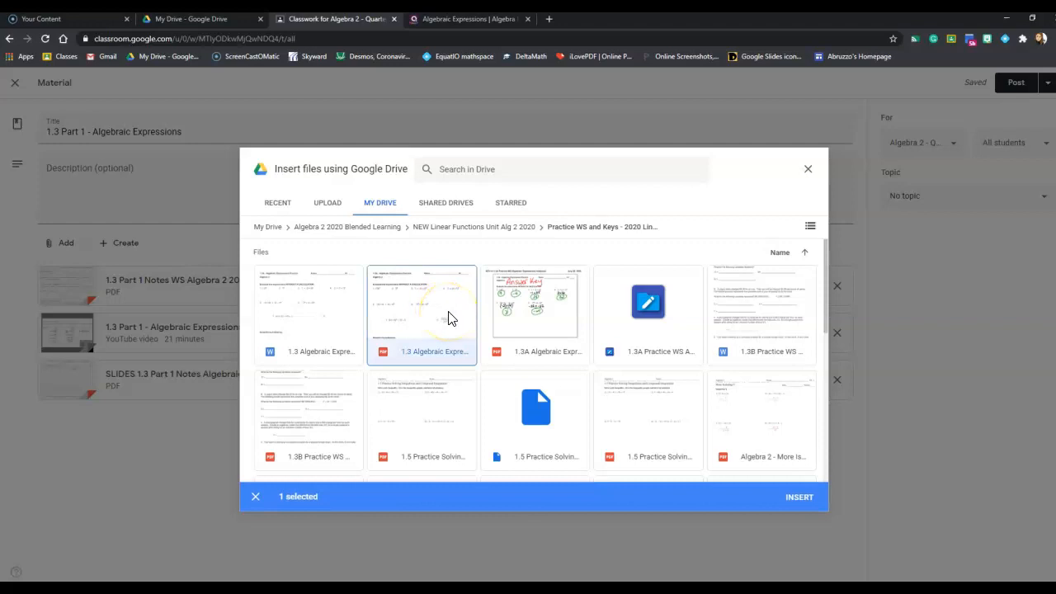
{"action": "left_click", "coordinate": [522, 310]}
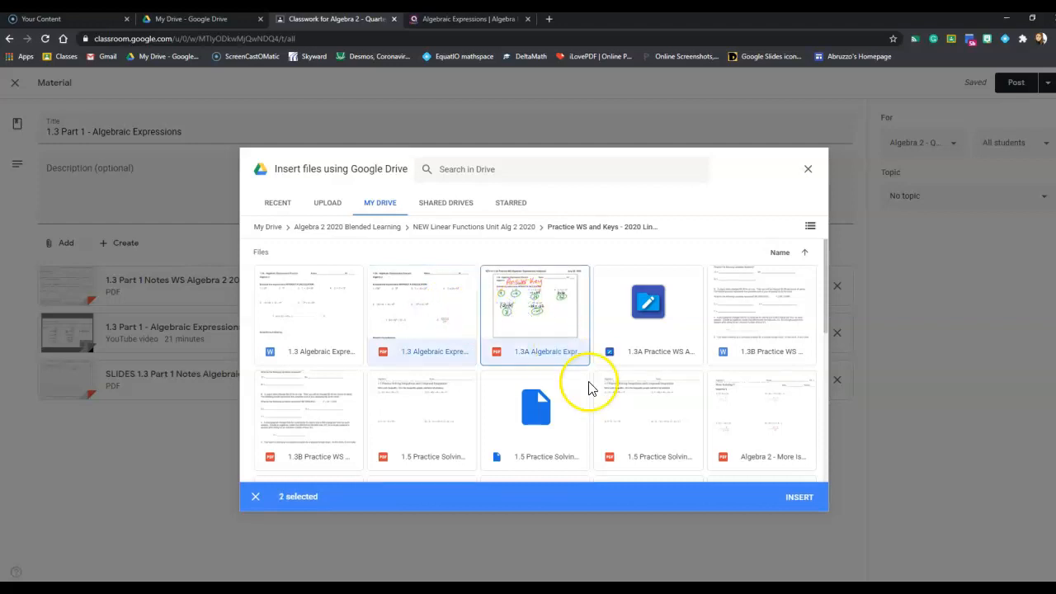
{"action": "left_click", "coordinate": [797, 499]}
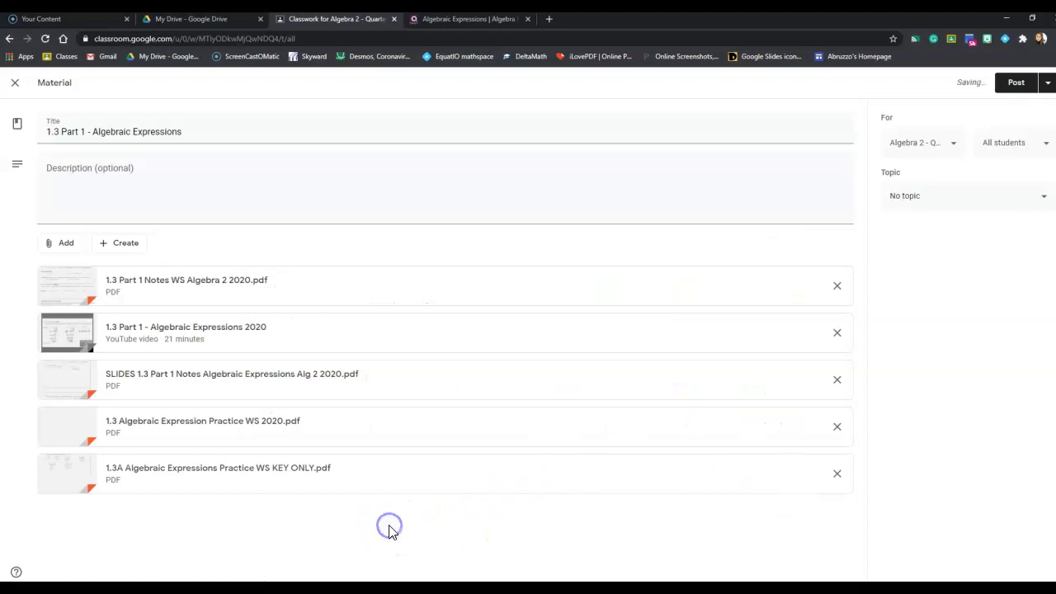
Step: Assign the algebraic expressions material to the topic "Week 1: Aug 24 - 28th"
{"action": "left_click", "coordinate": [916, 303]}
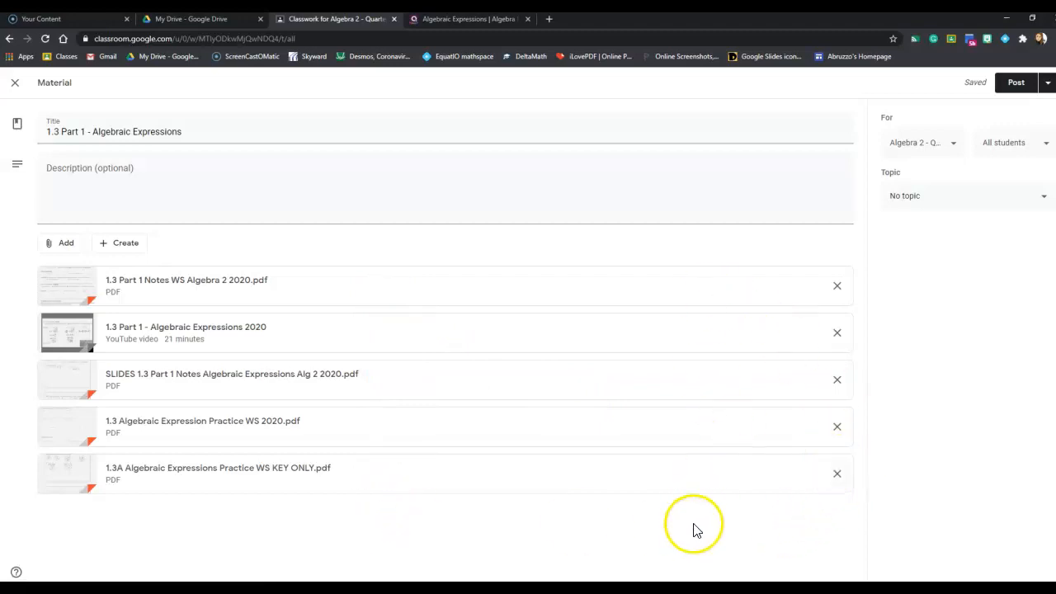
{"action": "left_click", "coordinate": [900, 475]}
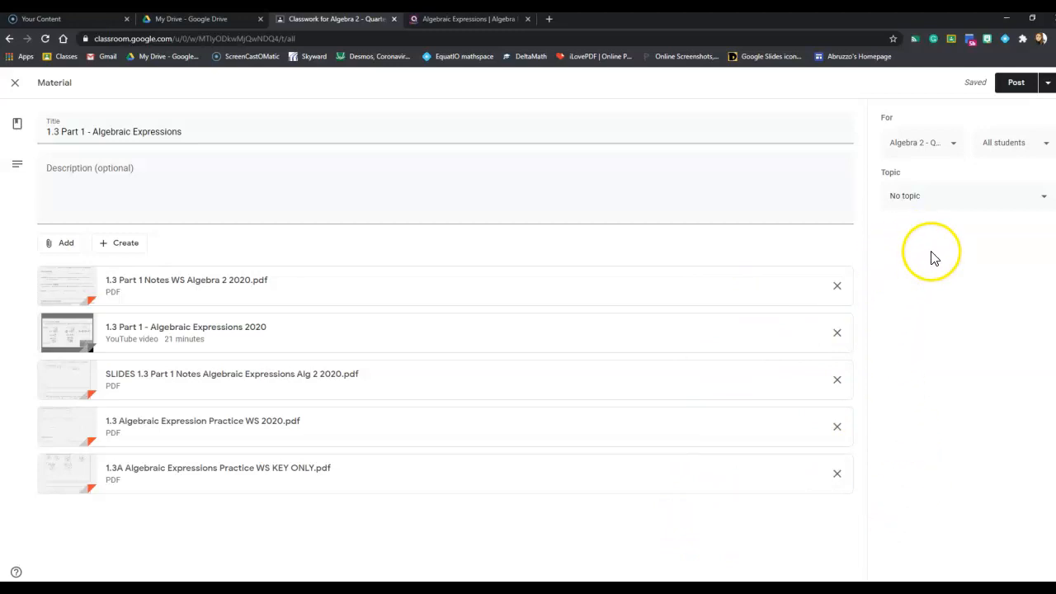
{"action": "left_click", "coordinate": [985, 193]}
{"action": "left_click", "coordinate": [964, 261]}
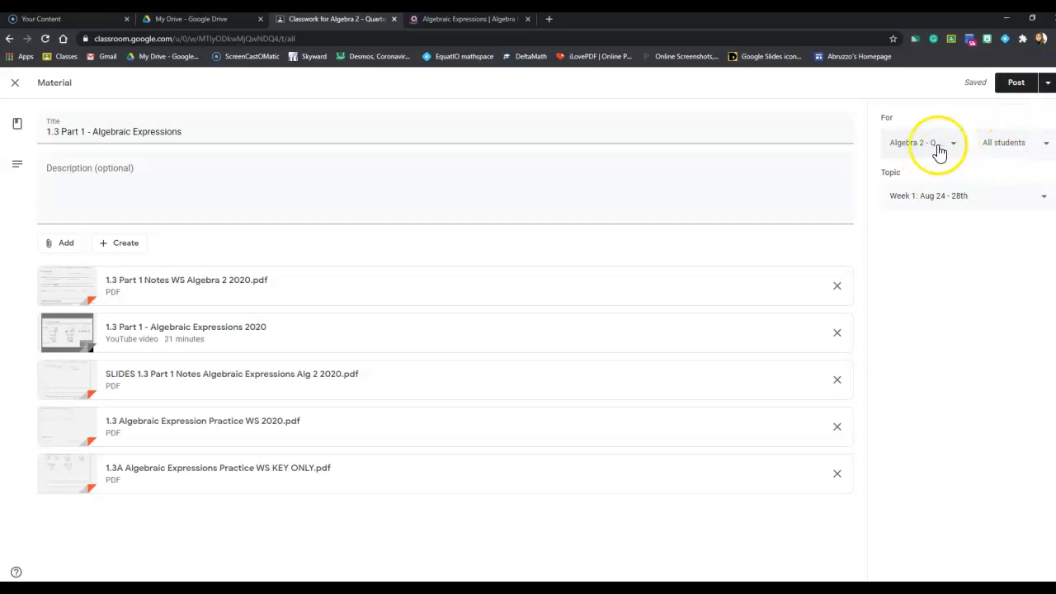
Step: Keep the material assigned to all students and schedule it for Aug 24, 2020 at 8:00 AM
{"action": "left_click", "coordinate": [996, 148]}
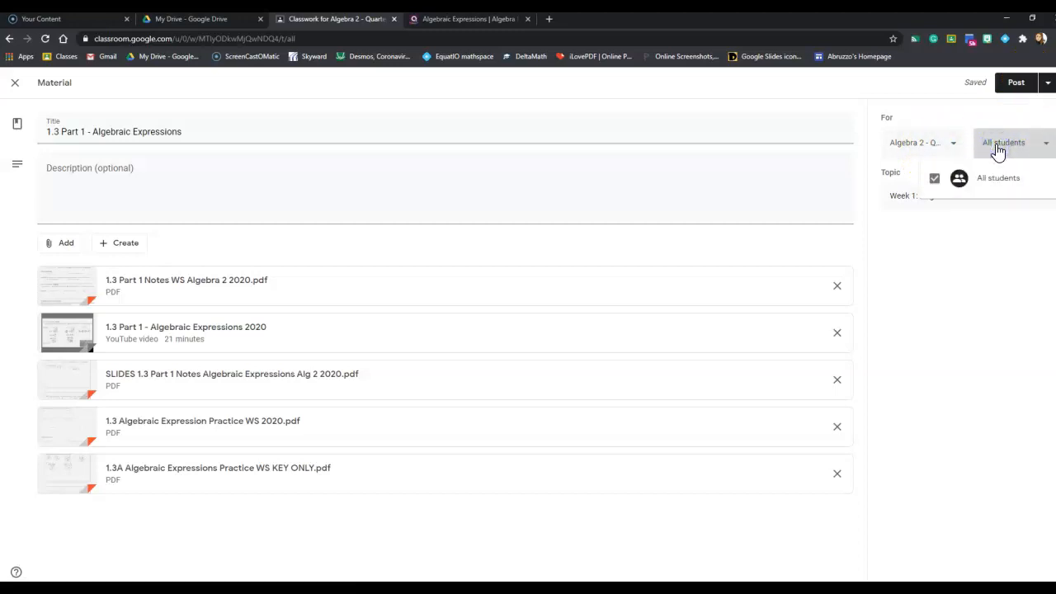
{"action": "left_click", "coordinate": [998, 149]}
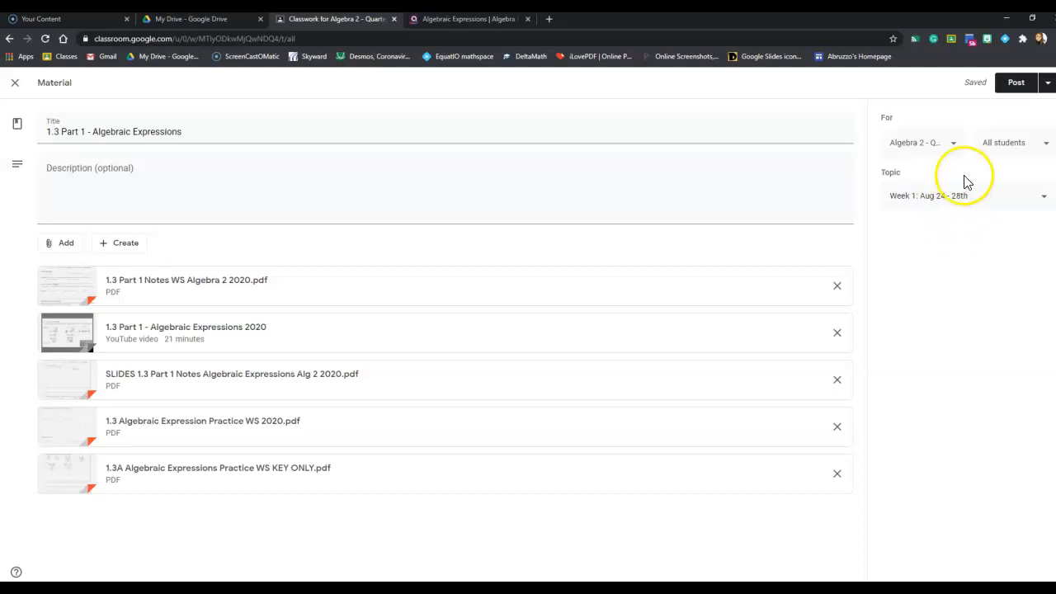
{"action": "left_click", "coordinate": [1047, 83]}
{"action": "left_click", "coordinate": [1023, 107]}
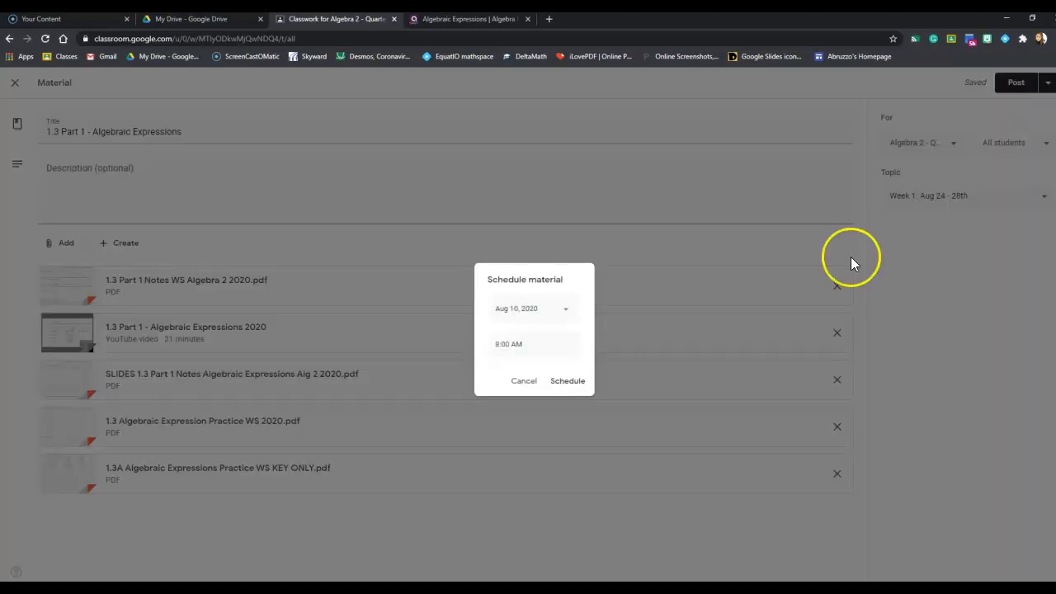
{"action": "left_click", "coordinate": [551, 310]}
{"action": "left_click", "coordinate": [518, 432]}
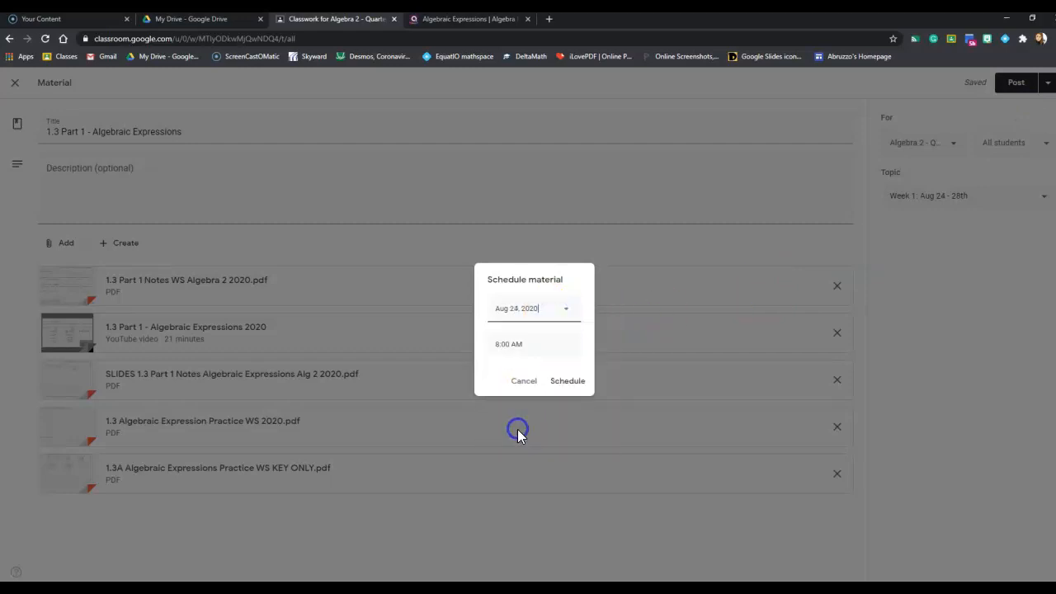
{"action": "left_click", "coordinate": [559, 381]}
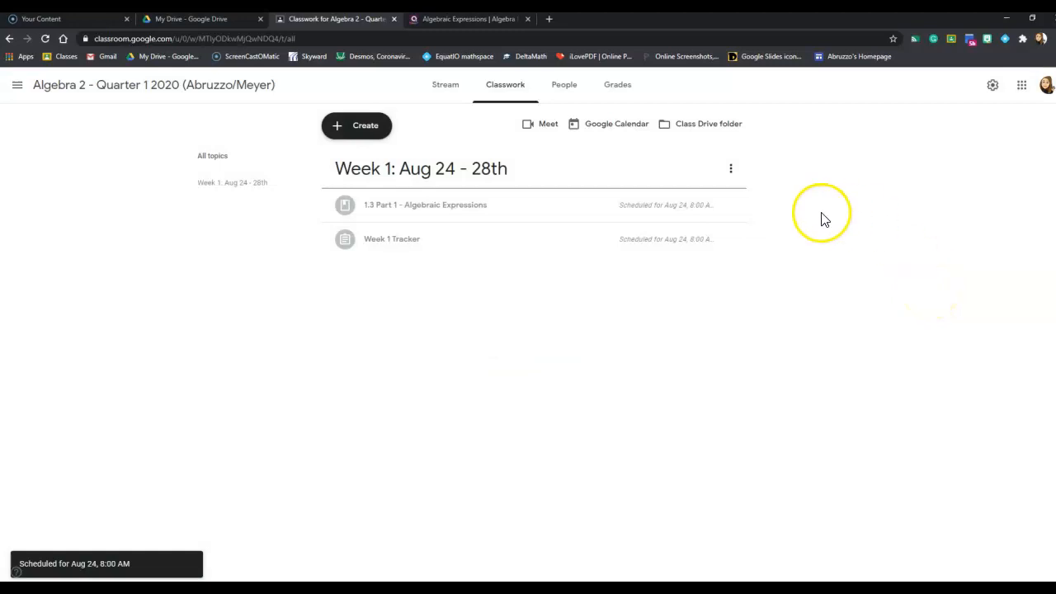
Step: Move Week 1 Tracker above 1.3 Part 1 - Algebraic Expressions in the Week 1 topic
{"action": "left_click", "coordinate": [905, 161]}
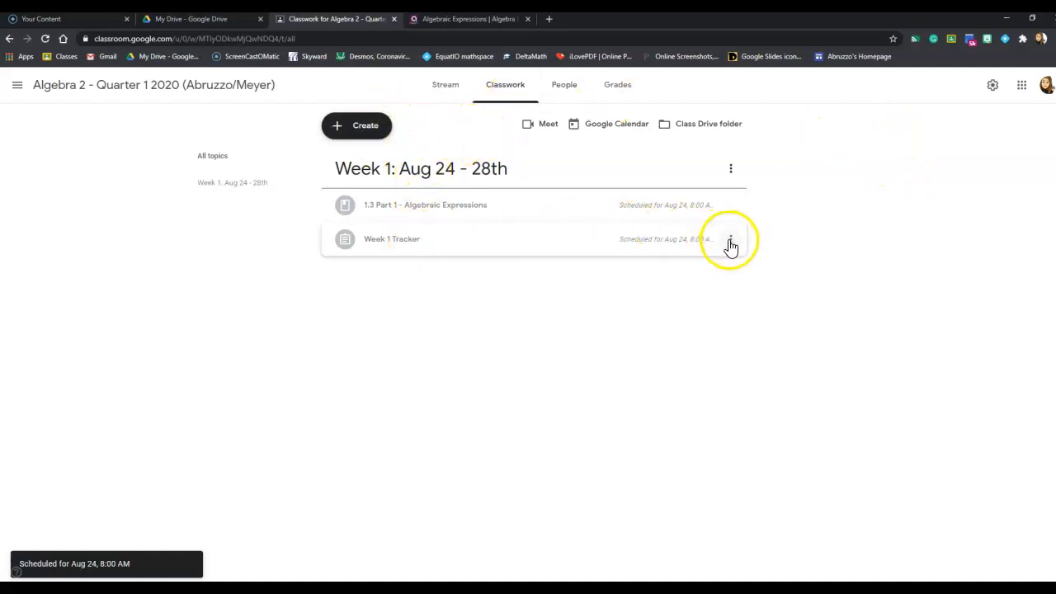
{"action": "left_click_drag", "start_coordinate": [730, 246], "coordinate": [591, 192]}
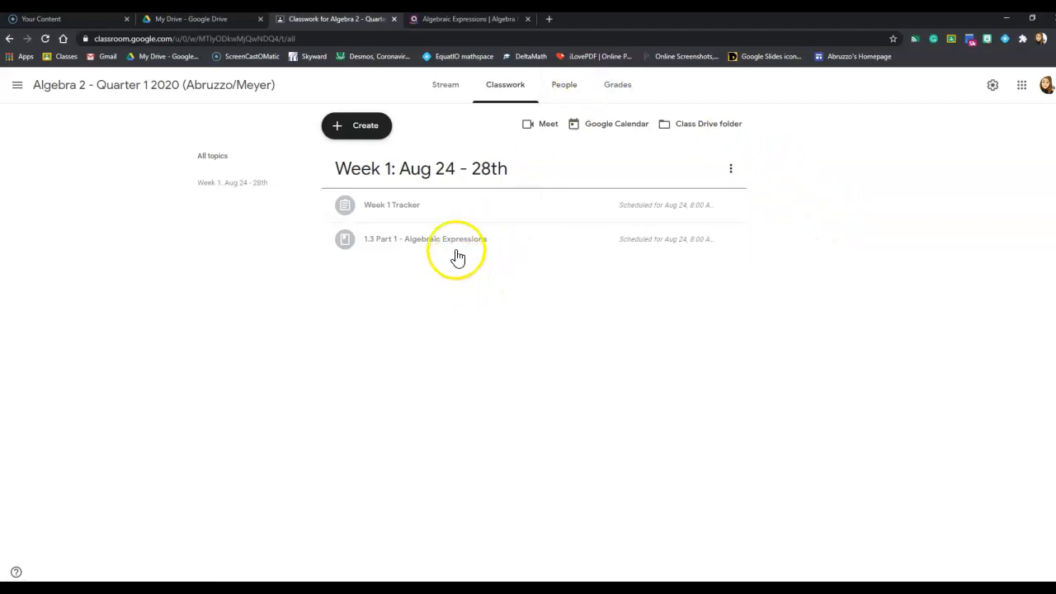
Step: Switch to Quizizz and open the Algebraic Expressions quiz in the quiz editor
{"action": "left_click", "coordinate": [445, 20]}
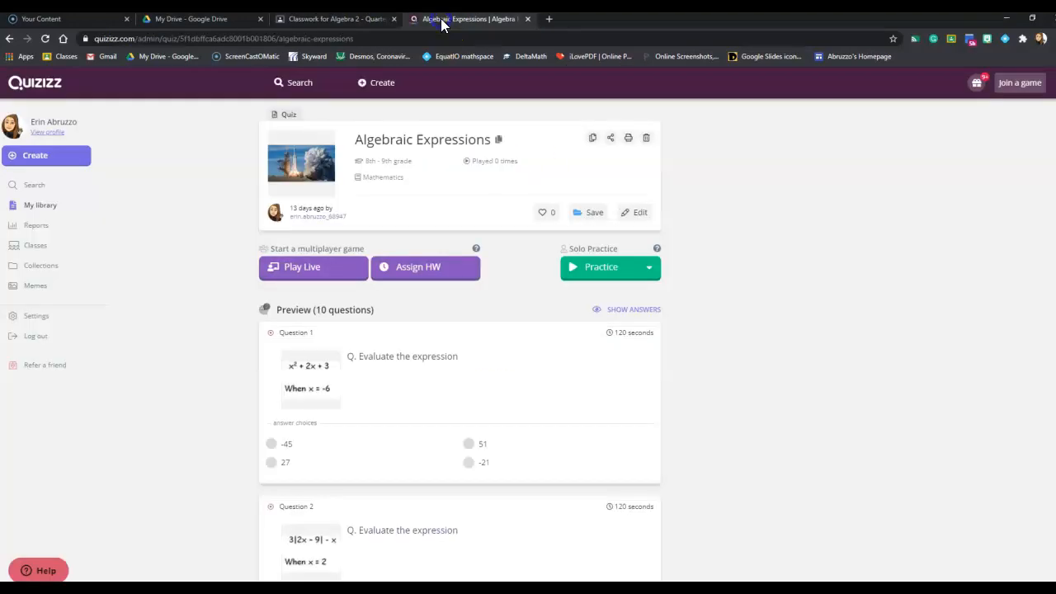
{"action": "left_click", "coordinate": [722, 162]}
{"action": "left_click", "coordinate": [781, 222]}
{"action": "left_click", "coordinate": [643, 216]}
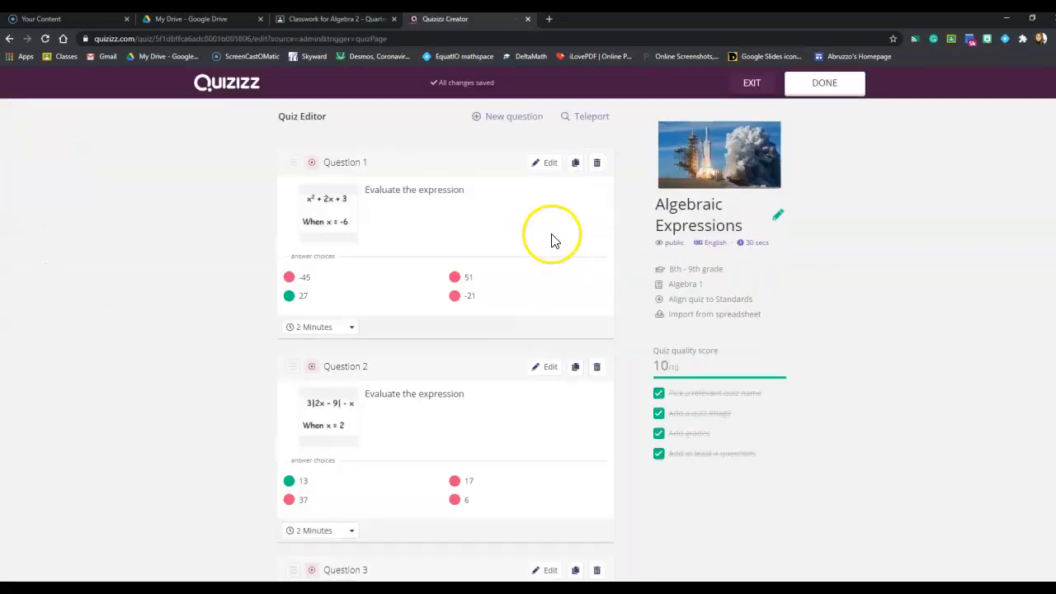
Step: Examine question 1's answer options, equation editor and image option without editing them, and leave the quiz editor
{"action": "left_click", "coordinate": [546, 165]}
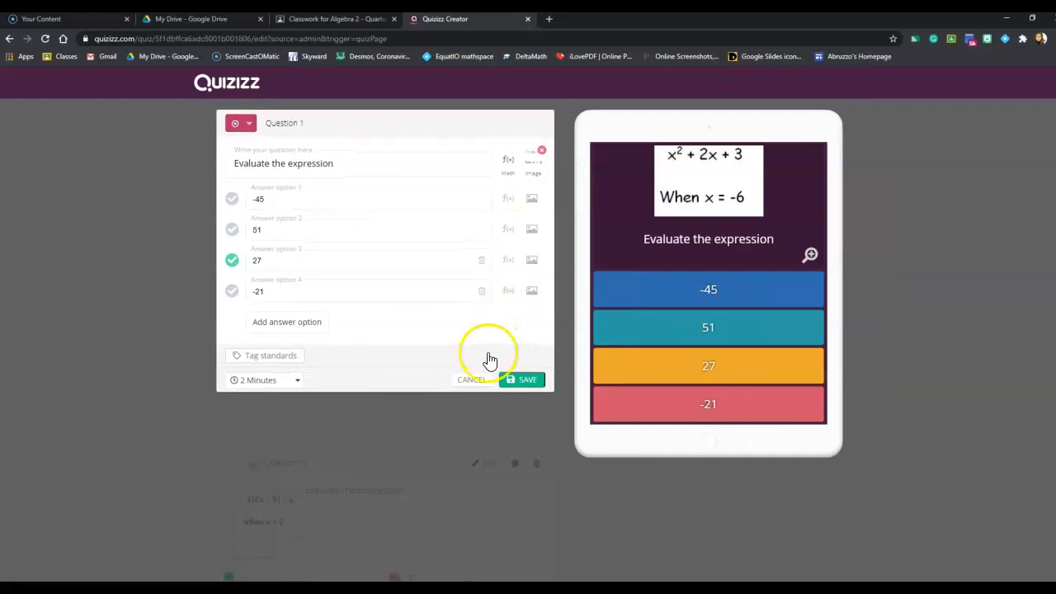
{"action": "left_click", "coordinate": [506, 291]}
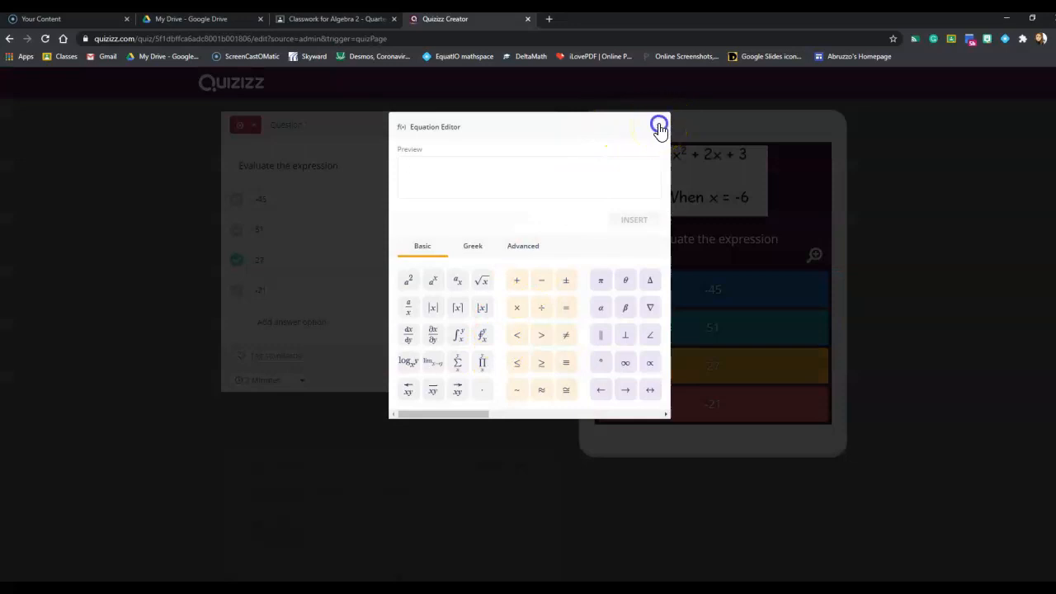
{"action": "left_click", "coordinate": [659, 125]}
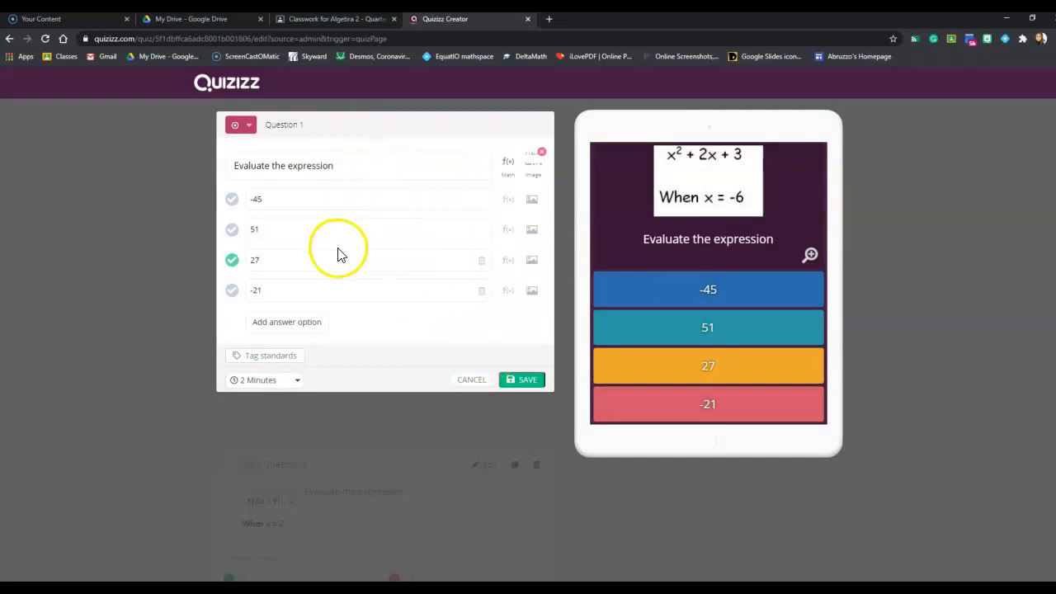
{"action": "mouse_move", "coordinate": [539, 171]}
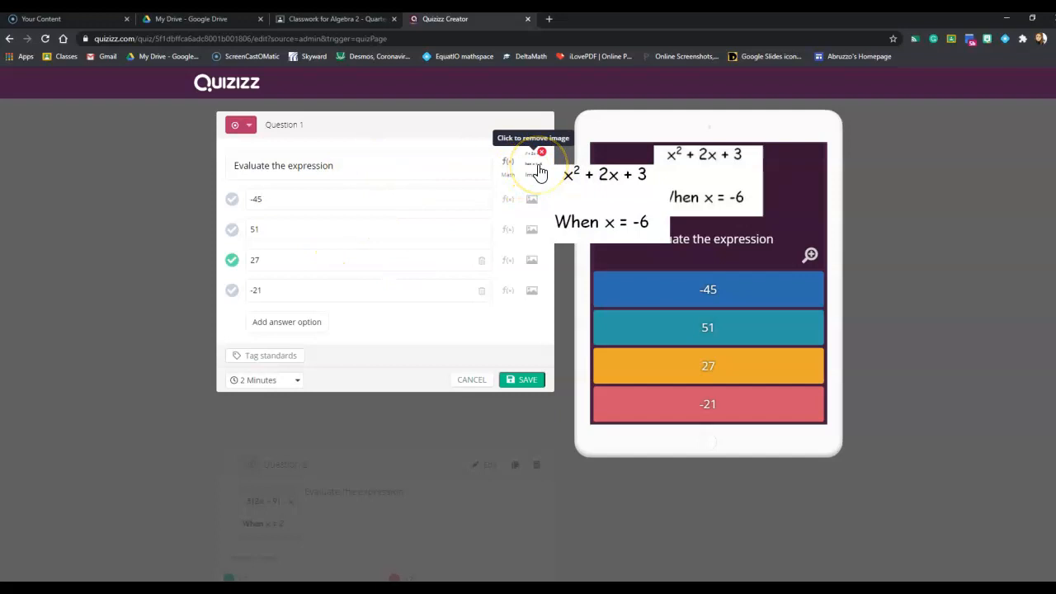
{"action": "left_click", "coordinate": [470, 384]}
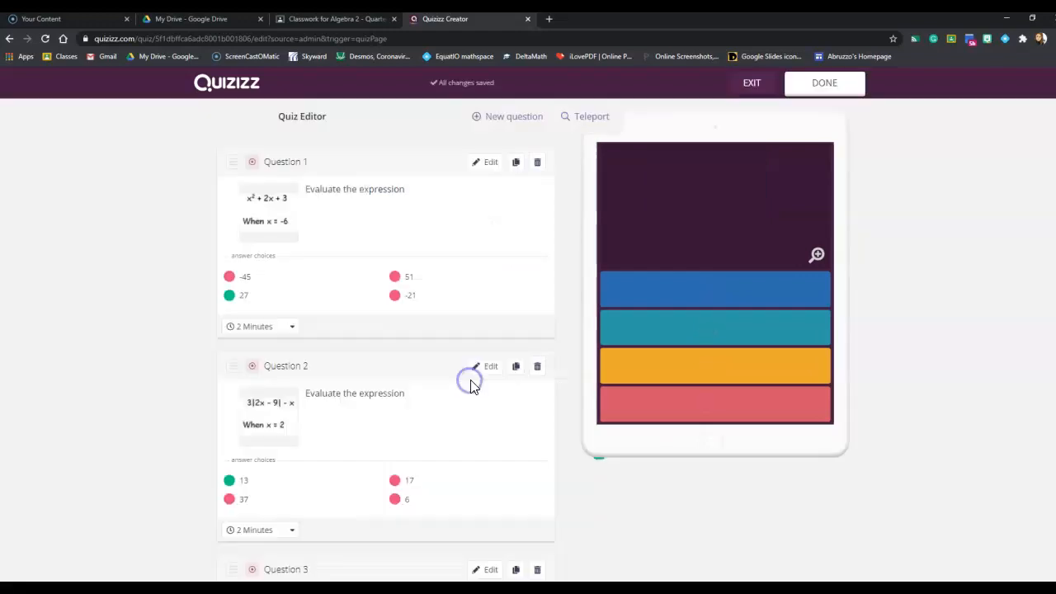
{"action": "left_click", "coordinate": [840, 83]}
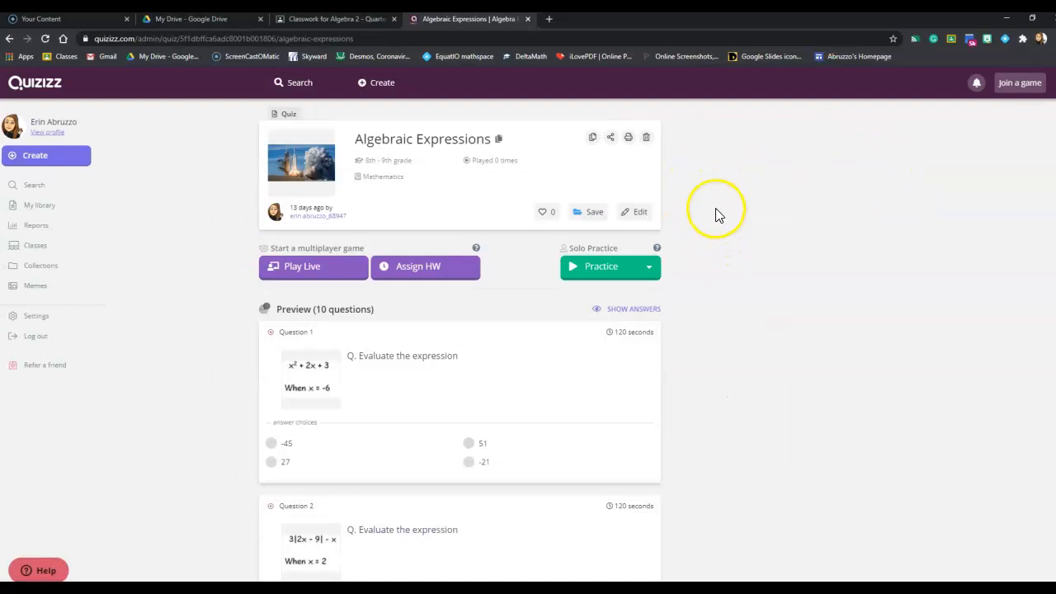
Step: Start assigning the quiz as homework, open the Google Classes update from the class list, and show the Algebra 2 - Quarter 1 2020 class
{"action": "left_click", "coordinate": [403, 268]}
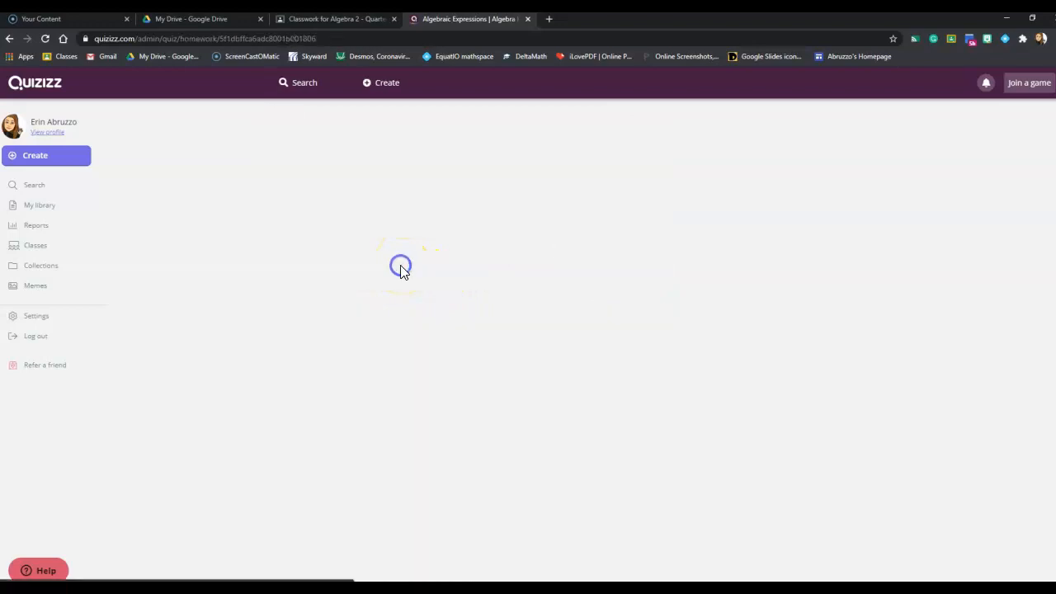
{"action": "left_click", "coordinate": [738, 238]}
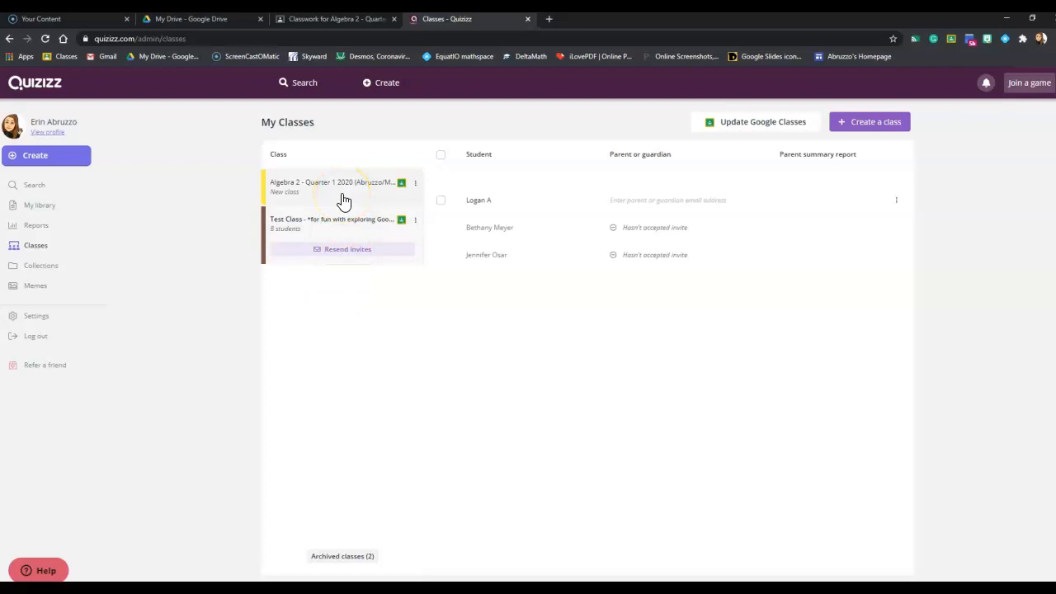
{"action": "left_click", "coordinate": [758, 125]}
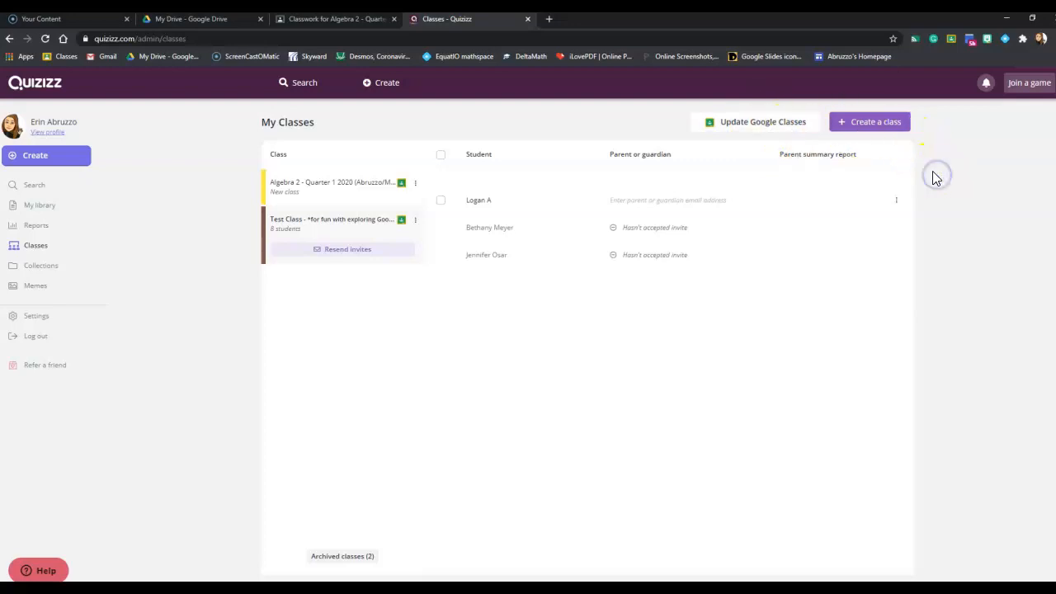
{"action": "left_click", "coordinate": [346, 186]}
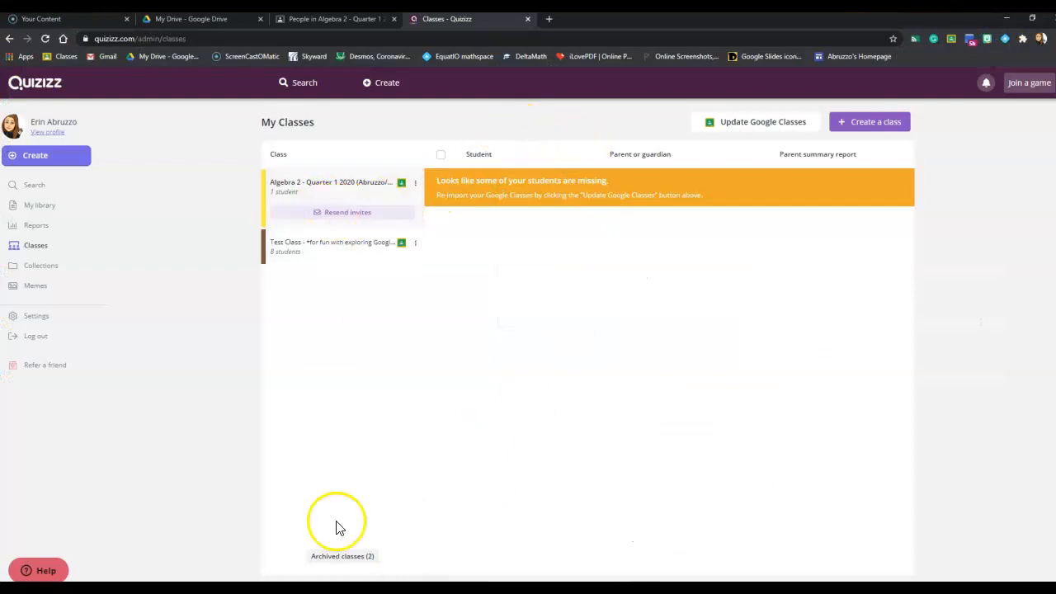
Step: Switch to the student's Google Classroom window, open the newest Quizizz class invite and sign up with the student's Google account
{"action": "left_click", "coordinate": [548, 587]}
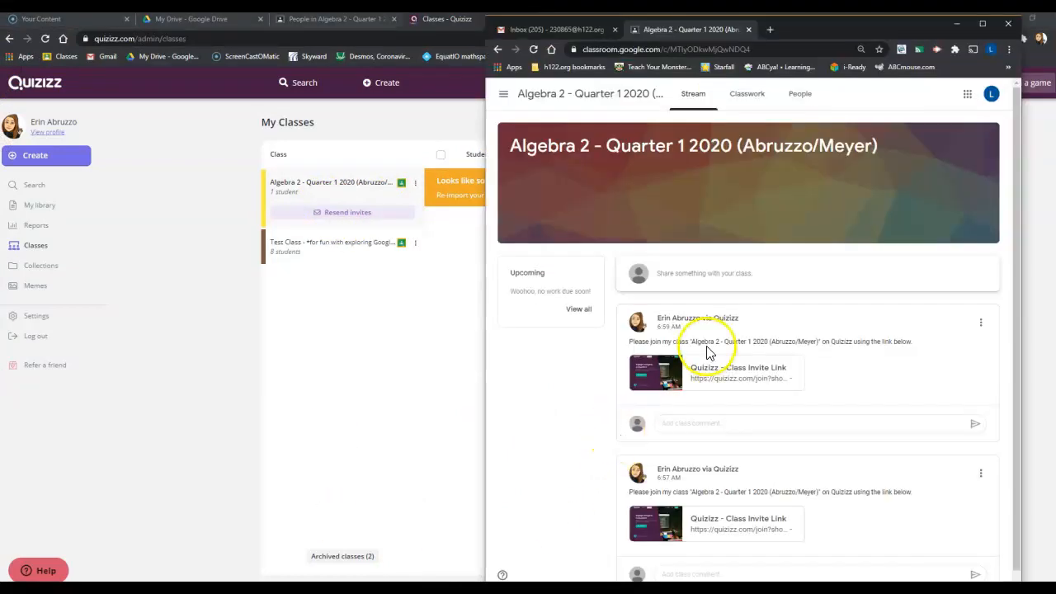
{"action": "left_click", "coordinate": [983, 24]}
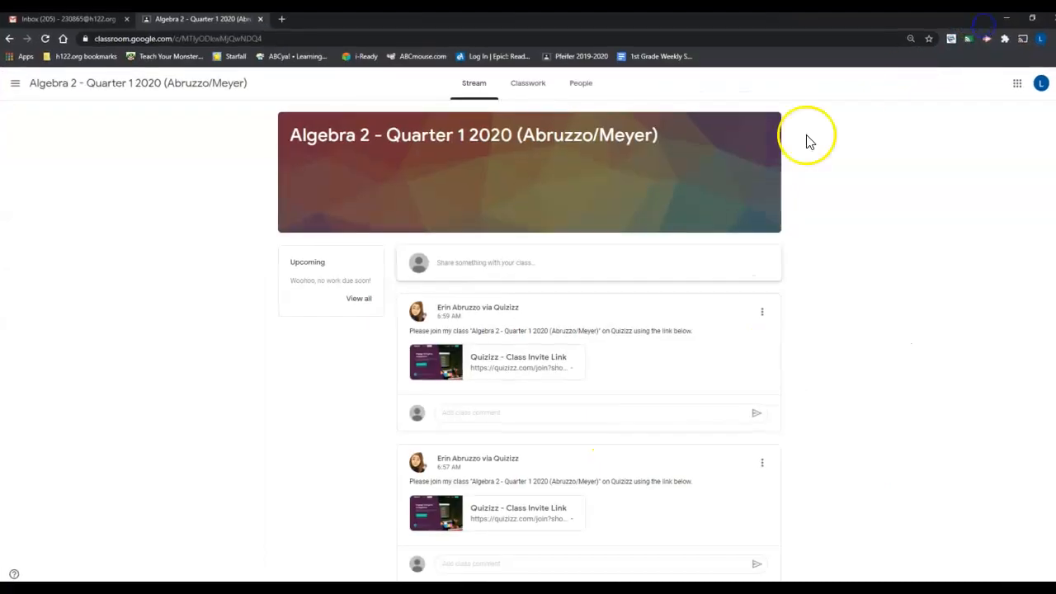
{"action": "left_click", "coordinate": [503, 368]}
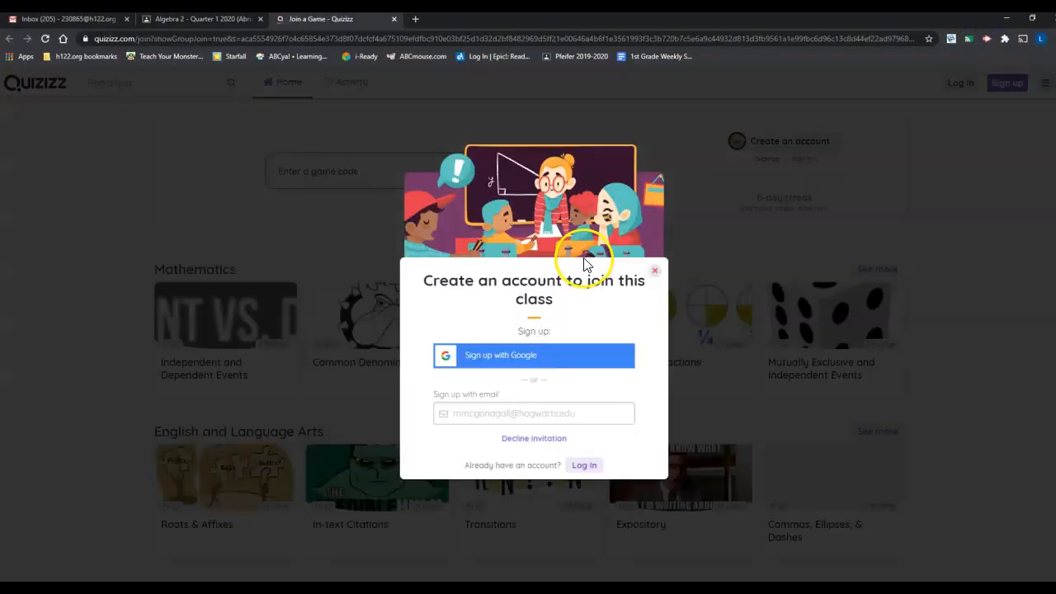
{"action": "left_click", "coordinate": [536, 362]}
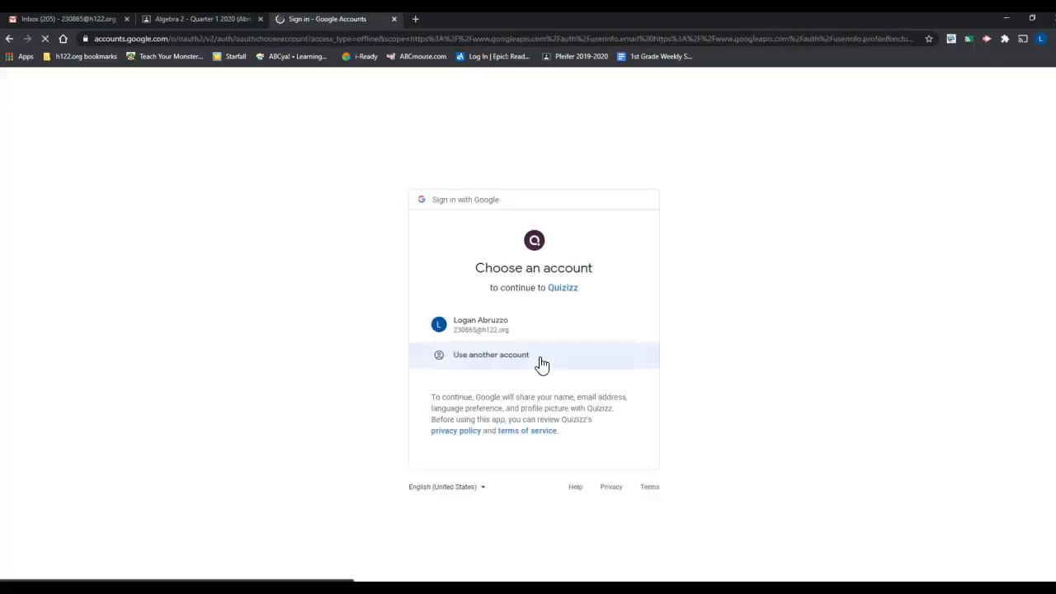
{"action": "left_click", "coordinate": [509, 330]}
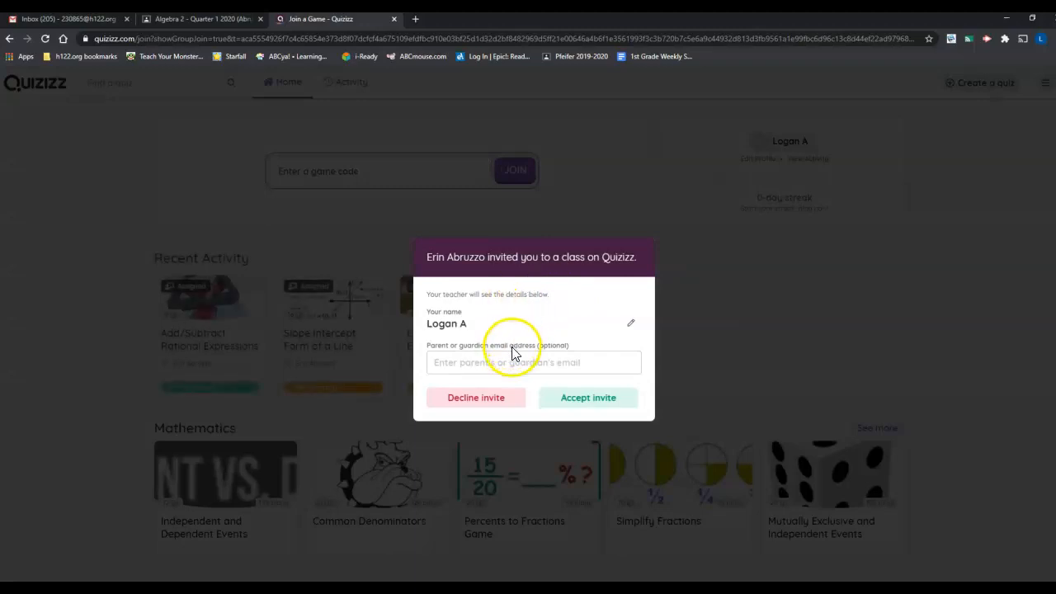
Step: Enter the parent or guardian's email address and accept the invite to the Quizizz class
{"action": "left_click", "coordinate": [493, 361]}
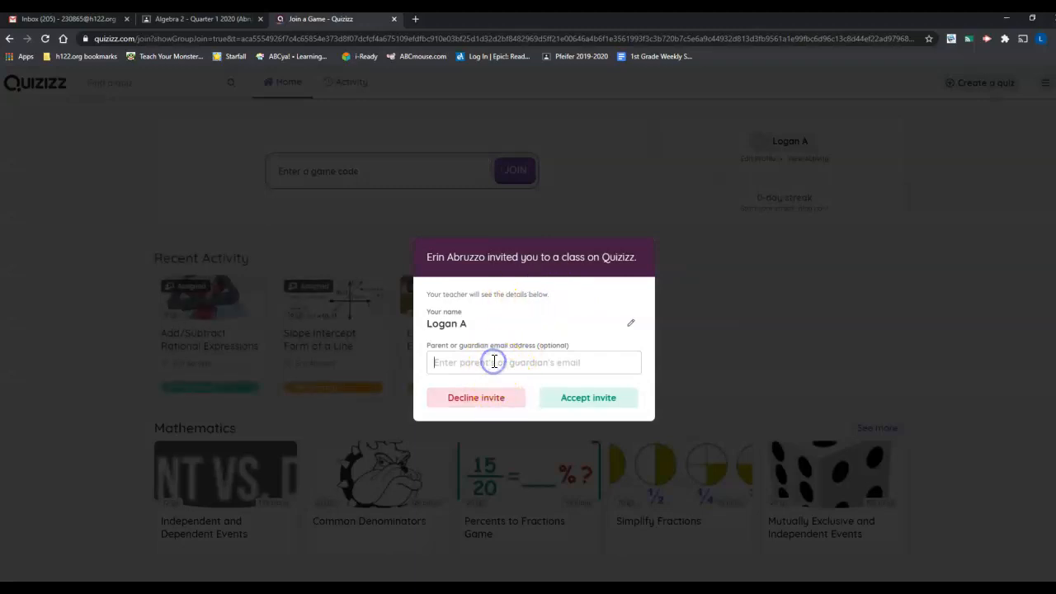
{"action": "left_click", "coordinate": [493, 360]}
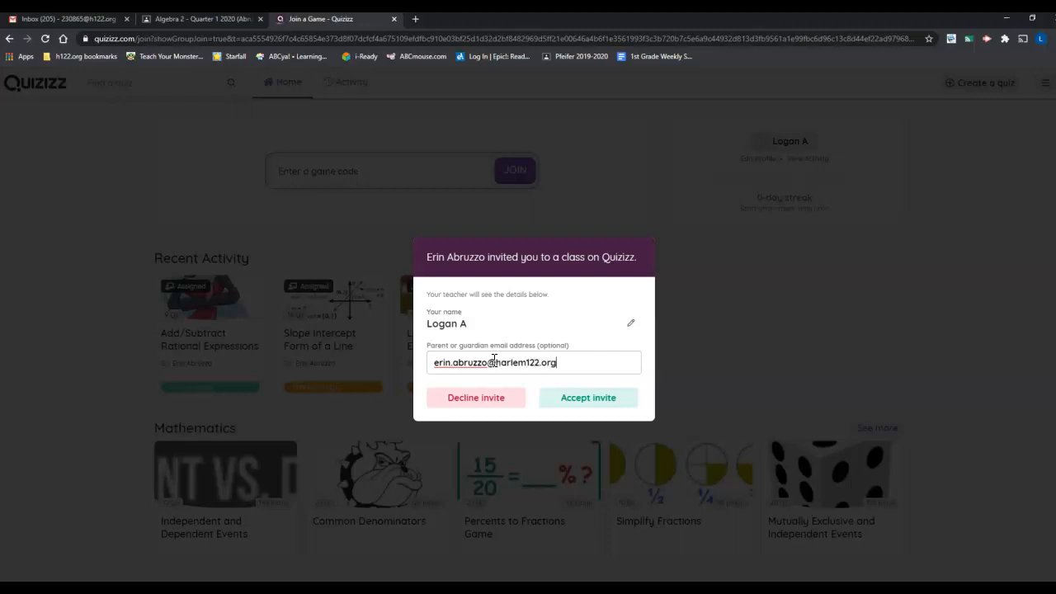
{"action": "left_click", "coordinate": [587, 400]}
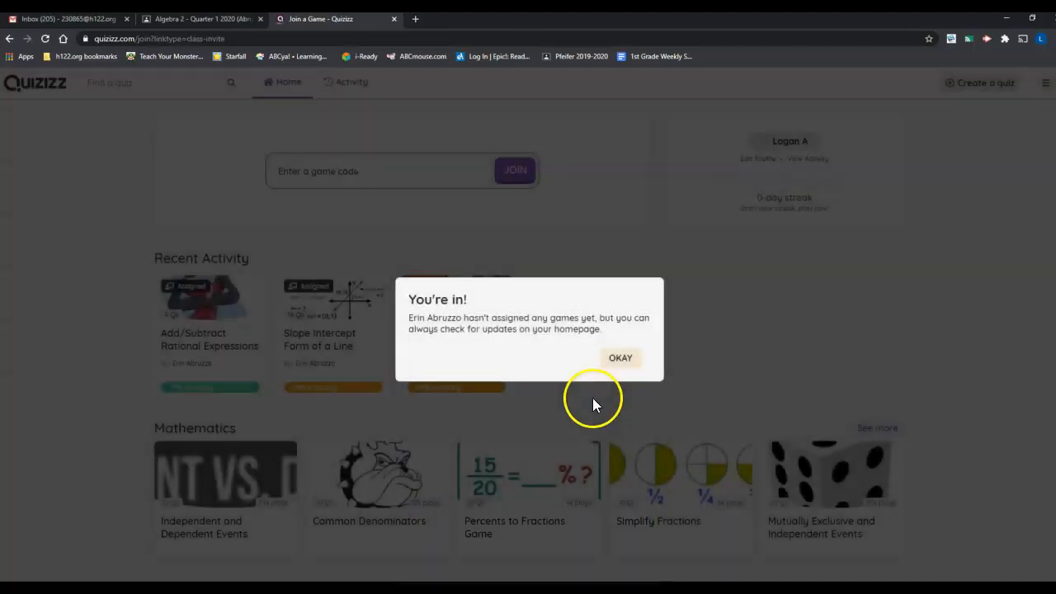
{"action": "left_click", "coordinate": [617, 360]}
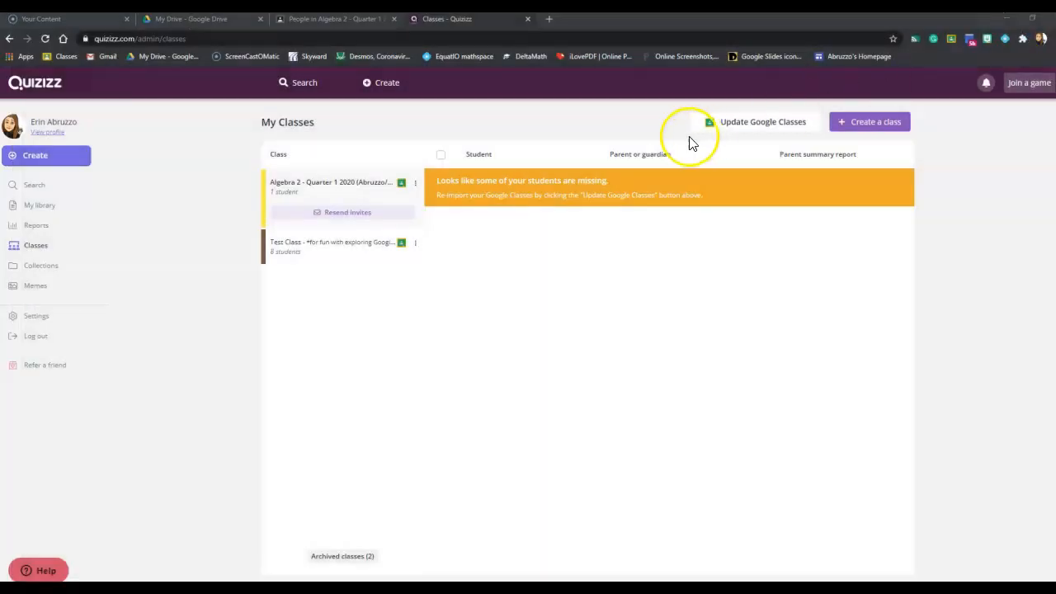
Step: Return to the teacher's Quizizz classes and update the Google imports of Algebra 2 - Quarter 1 2020 and Test Class
{"action": "left_click", "coordinate": [776, 122]}
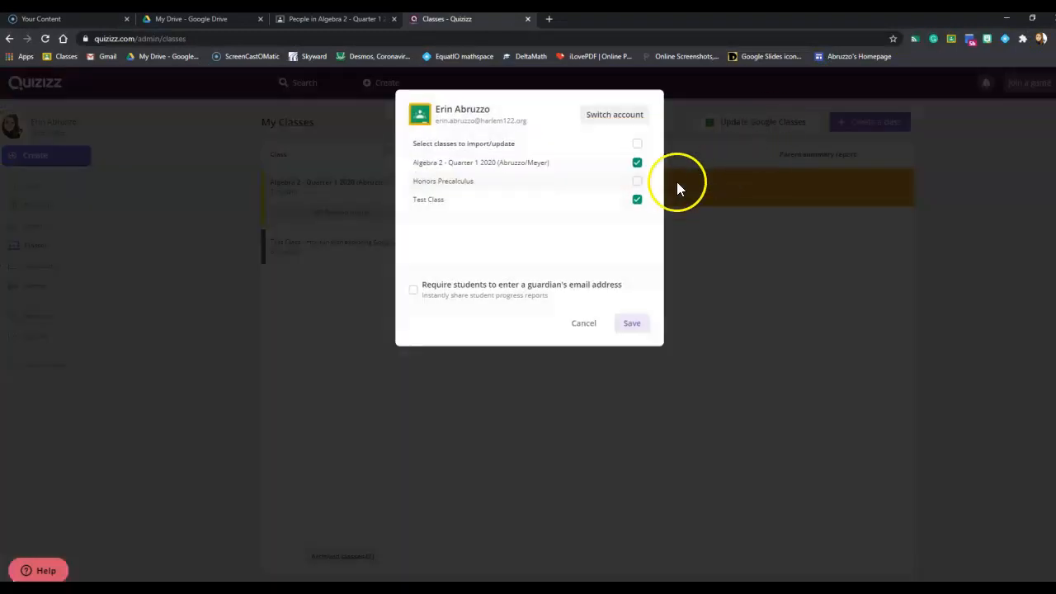
{"action": "left_click", "coordinate": [631, 324]}
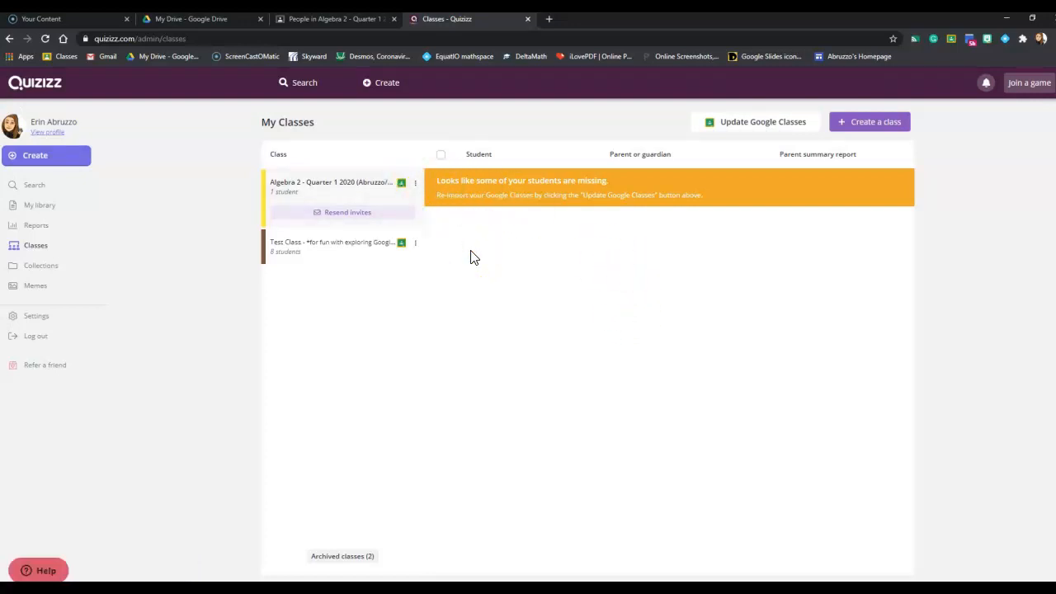
Step: Open the Algebraic Expressions quiz from the library and start assigning it as homework
{"action": "left_click", "coordinate": [37, 266]}
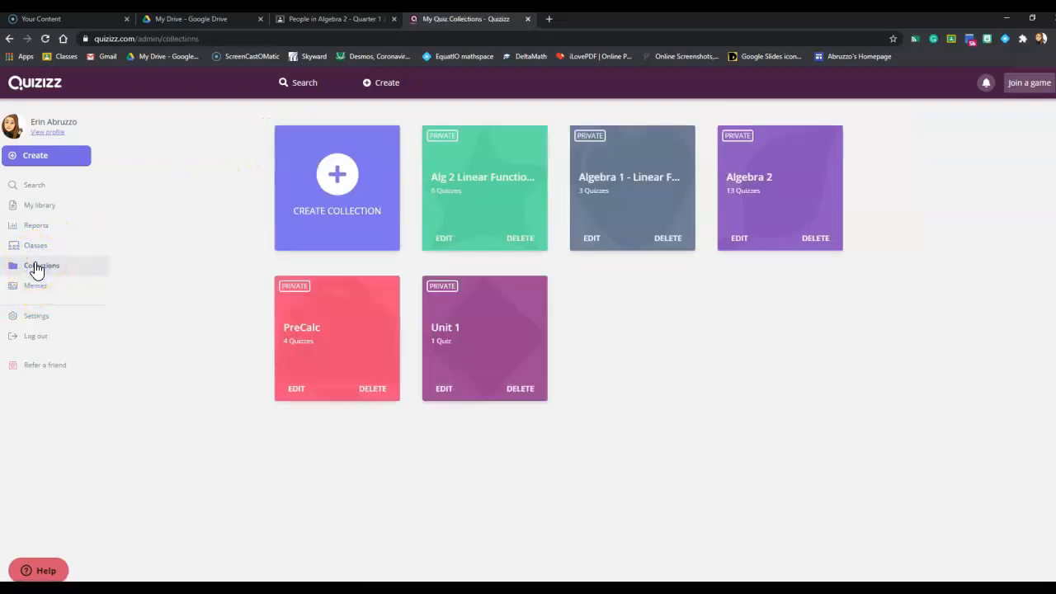
{"action": "left_click", "coordinate": [40, 205]}
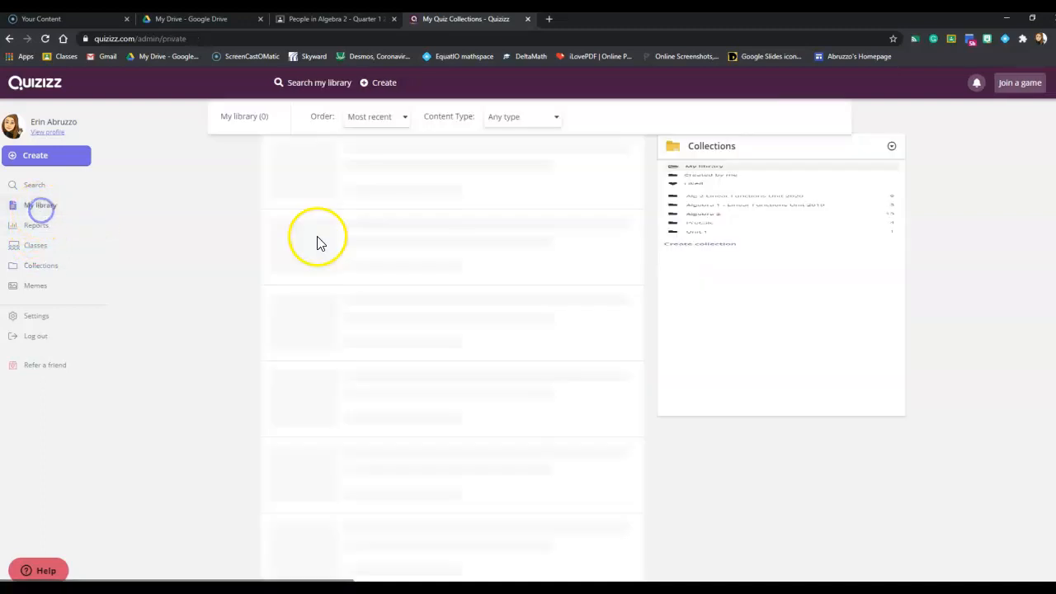
{"action": "scroll", "coordinate": [436, 321], "scroll_direction": "down", "scroll_amount": 5}
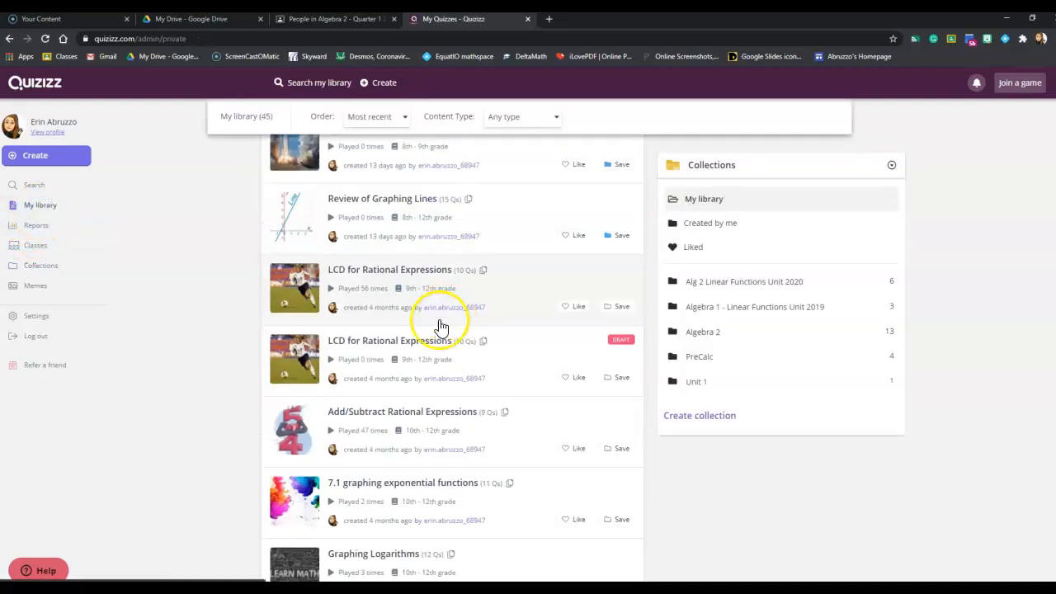
{"action": "scroll", "coordinate": [428, 371], "scroll_direction": "down", "scroll_amount": 2}
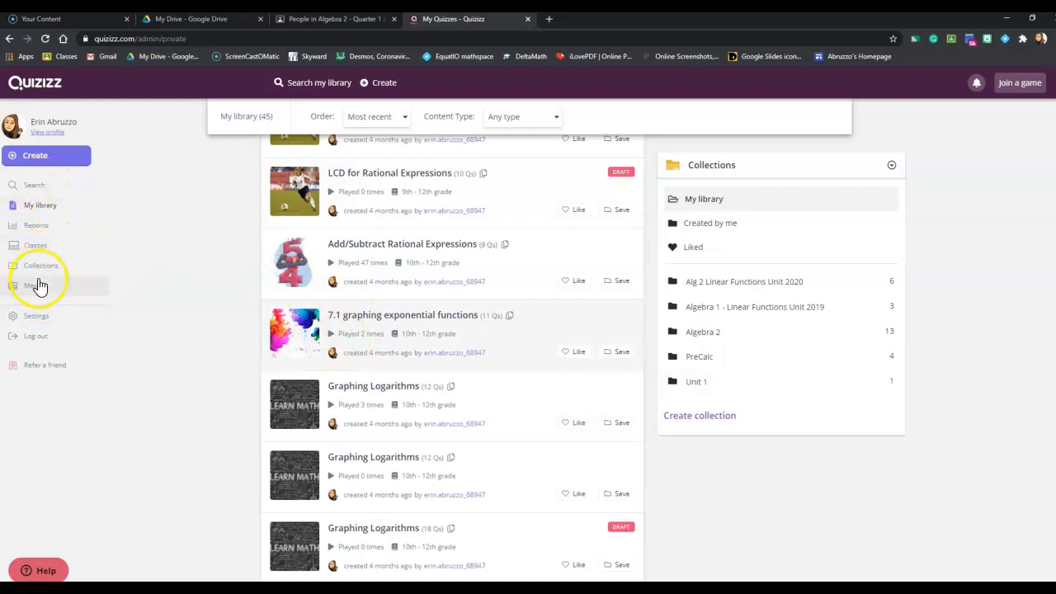
{"action": "scroll", "coordinate": [459, 330], "scroll_direction": "up", "scroll_amount": 2}
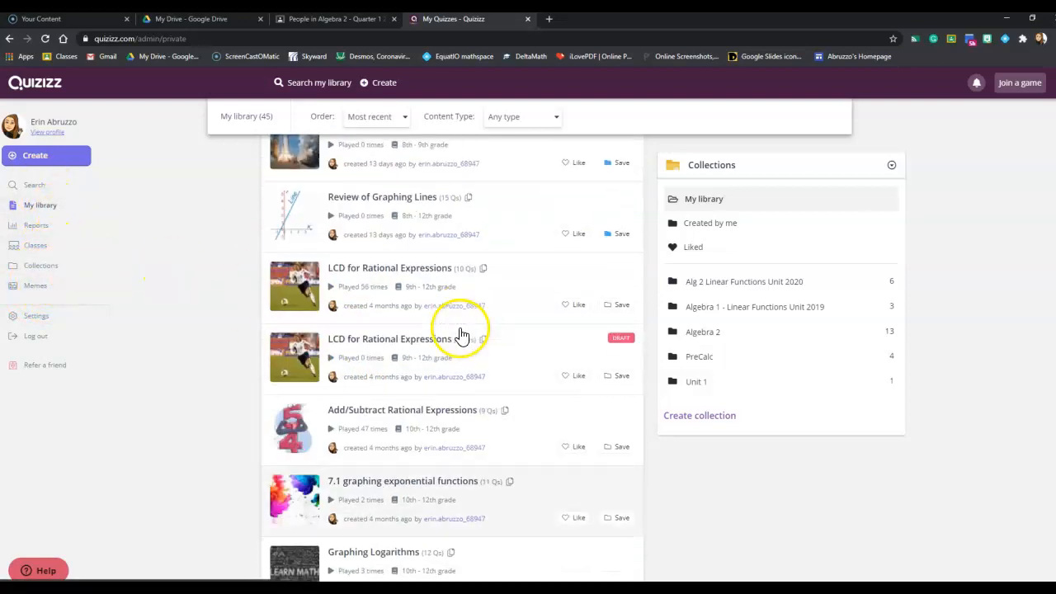
{"action": "scroll", "coordinate": [459, 330], "scroll_direction": "up", "scroll_amount": 2}
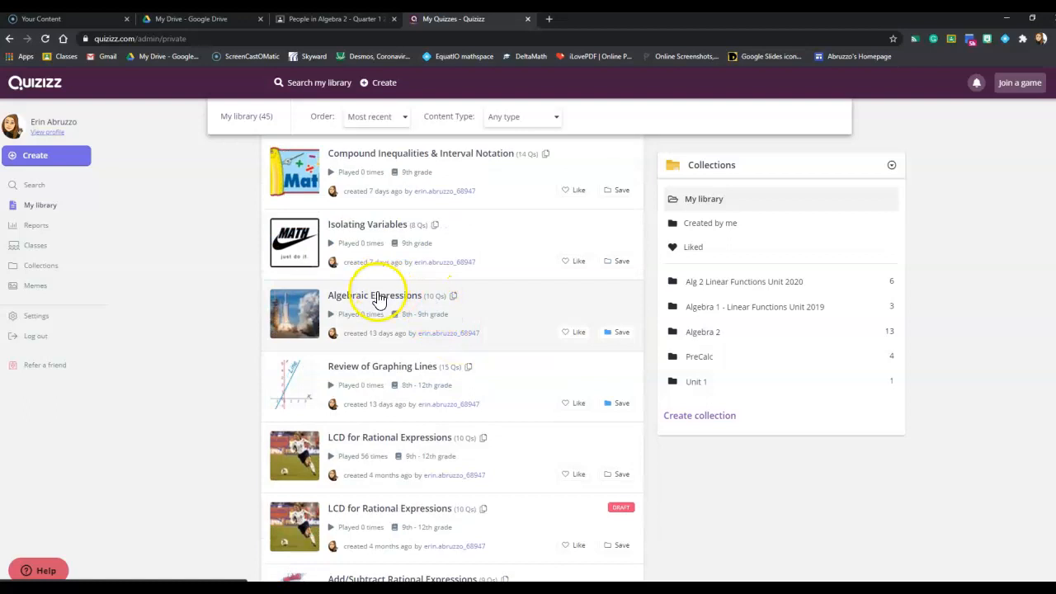
{"action": "left_click", "coordinate": [377, 299]}
{"action": "left_click", "coordinate": [462, 274]}
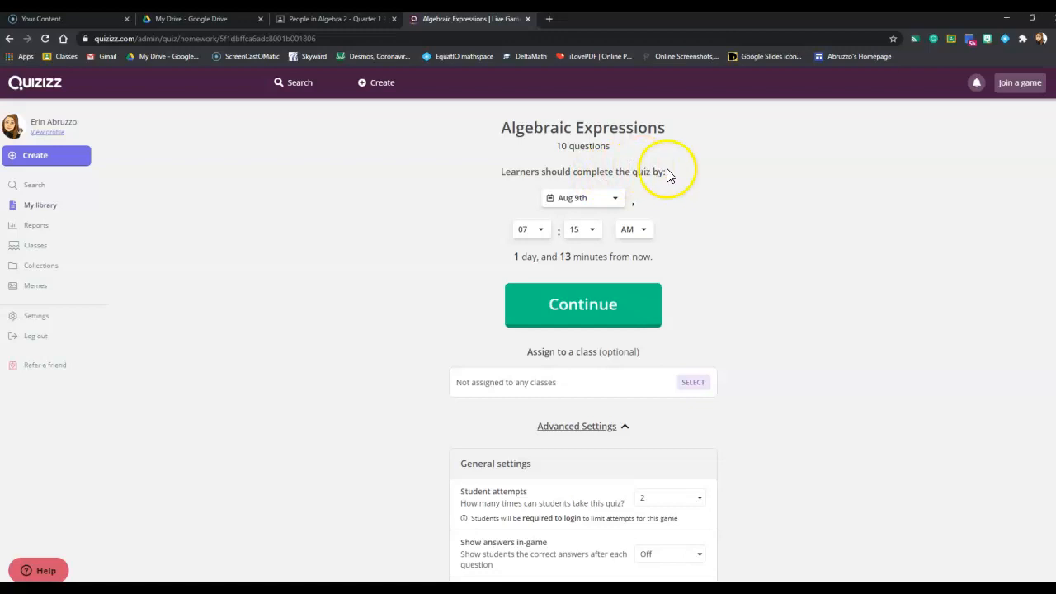
Step: Set the quiz's completion deadline date to Aug 21st
{"action": "left_click", "coordinate": [617, 205]}
{"action": "left_click_drag", "start_coordinate": [618, 241], "coordinate": [617, 340]}
{"action": "scroll", "coordinate": [617, 339], "scroll_direction": "down", "scroll_amount": 3}
{"action": "scroll", "coordinate": [617, 344], "scroll_direction": "up", "scroll_amount": 3}
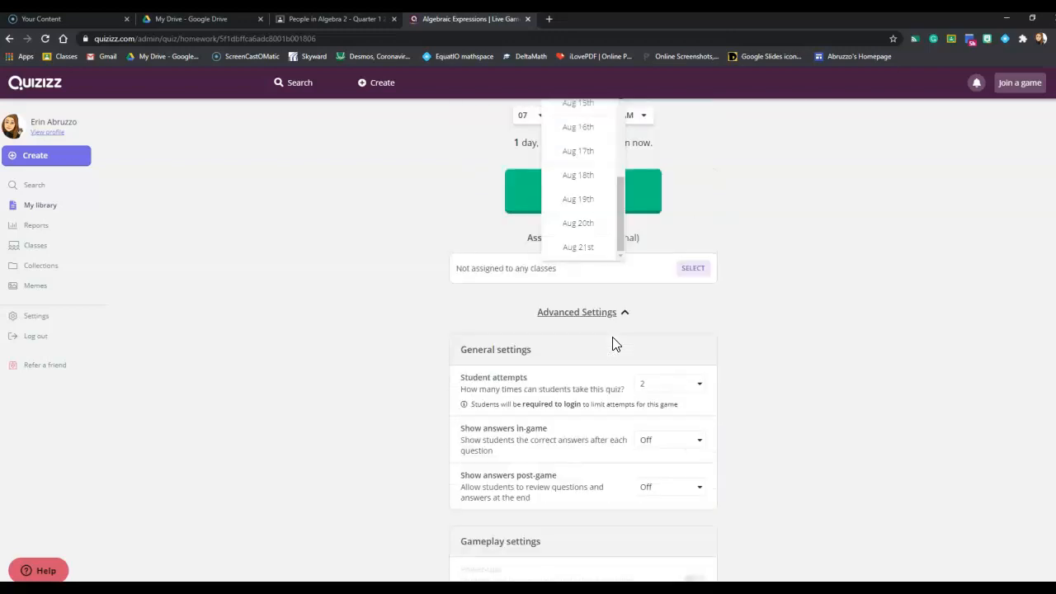
{"action": "left_click", "coordinate": [728, 286]}
{"action": "left_click", "coordinate": [618, 200]}
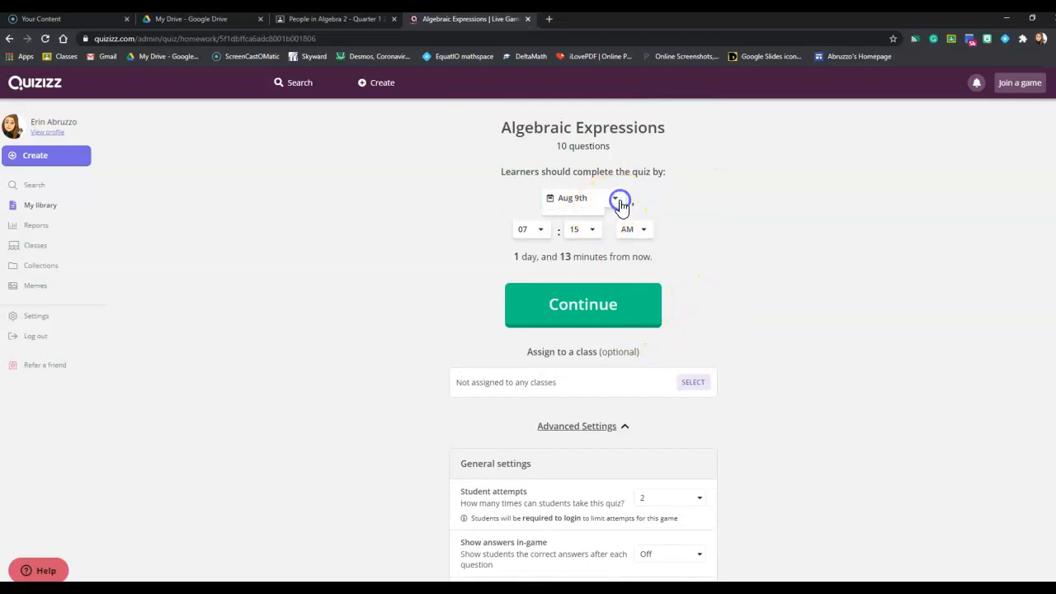
{"action": "scroll", "coordinate": [606, 346], "scroll_direction": "down", "scroll_amount": 3}
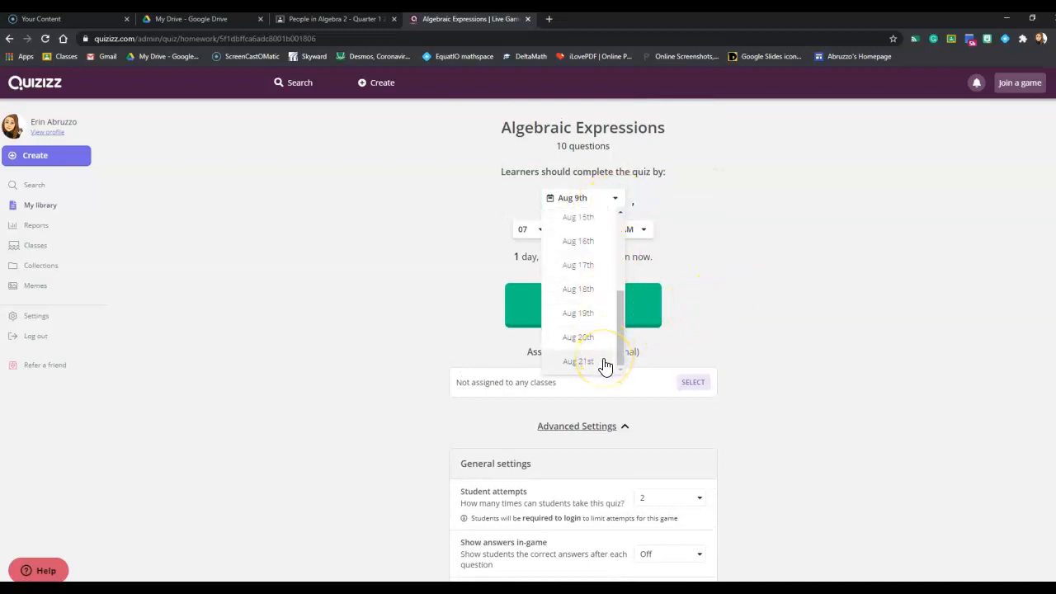
{"action": "left_click", "coordinate": [579, 362]}
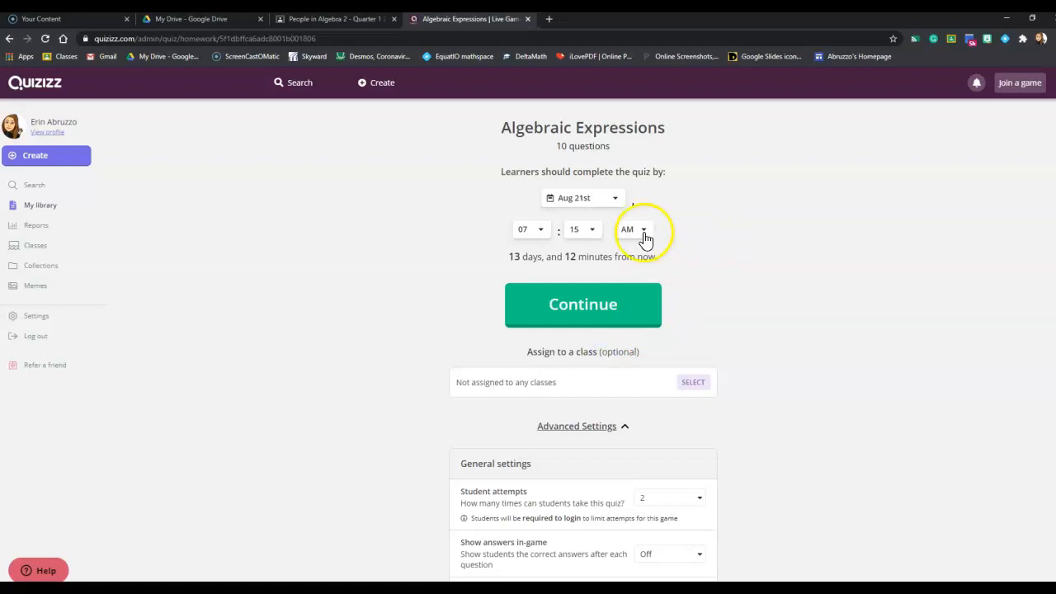
Step: Set the quiz's deadline time to 09:00 PM
{"action": "left_click", "coordinate": [537, 230]}
{"action": "left_click_drag", "start_coordinate": [545, 266], "coordinate": [539, 353]}
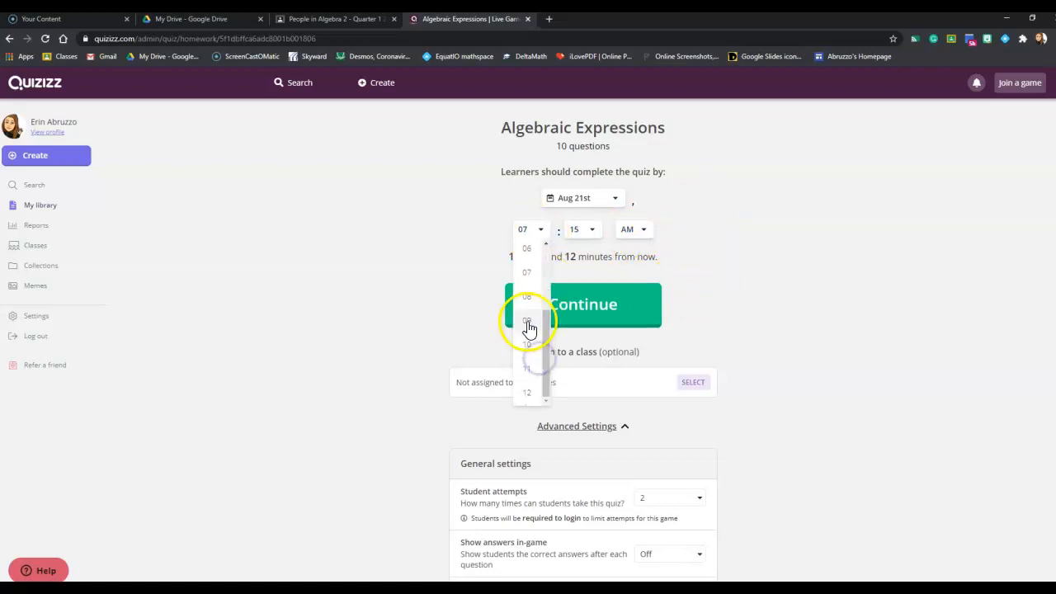
{"action": "left_click", "coordinate": [530, 321]}
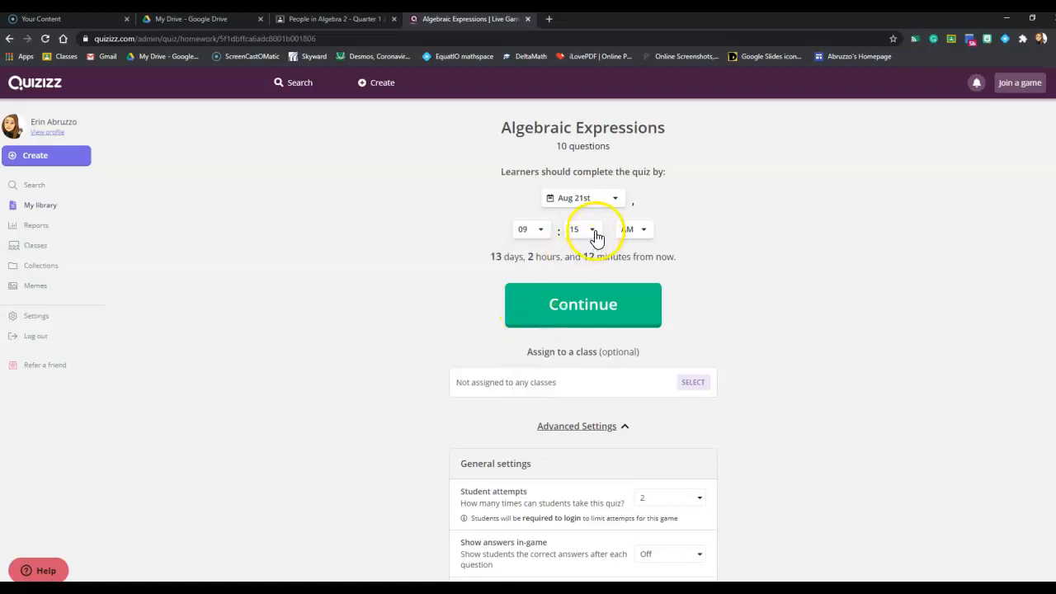
{"action": "left_click", "coordinate": [593, 232]}
{"action": "left_click", "coordinate": [590, 247]}
{"action": "left_click", "coordinate": [633, 231]}
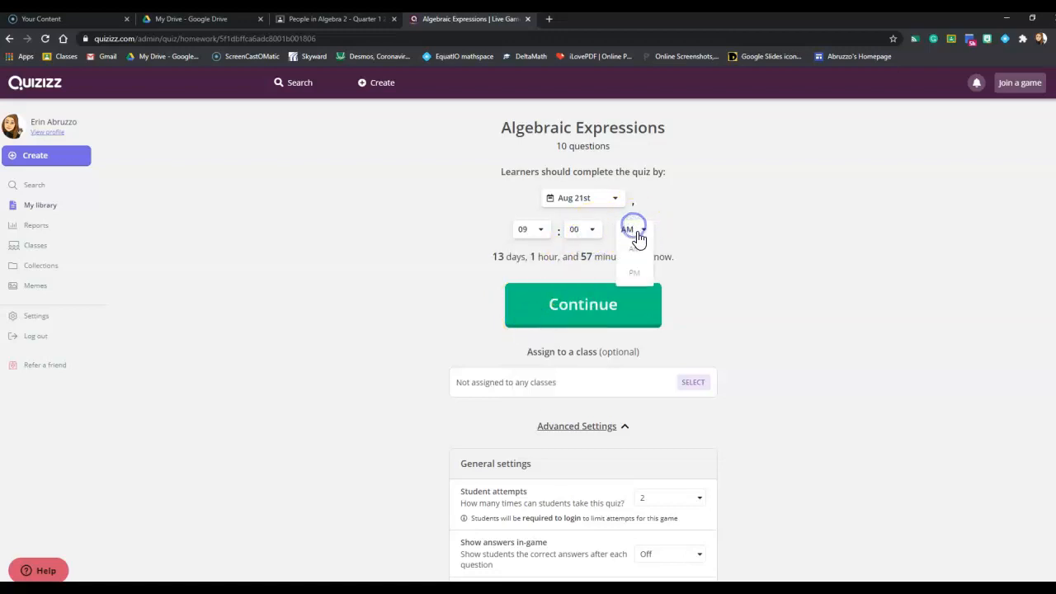
{"action": "left_click", "coordinate": [643, 272]}
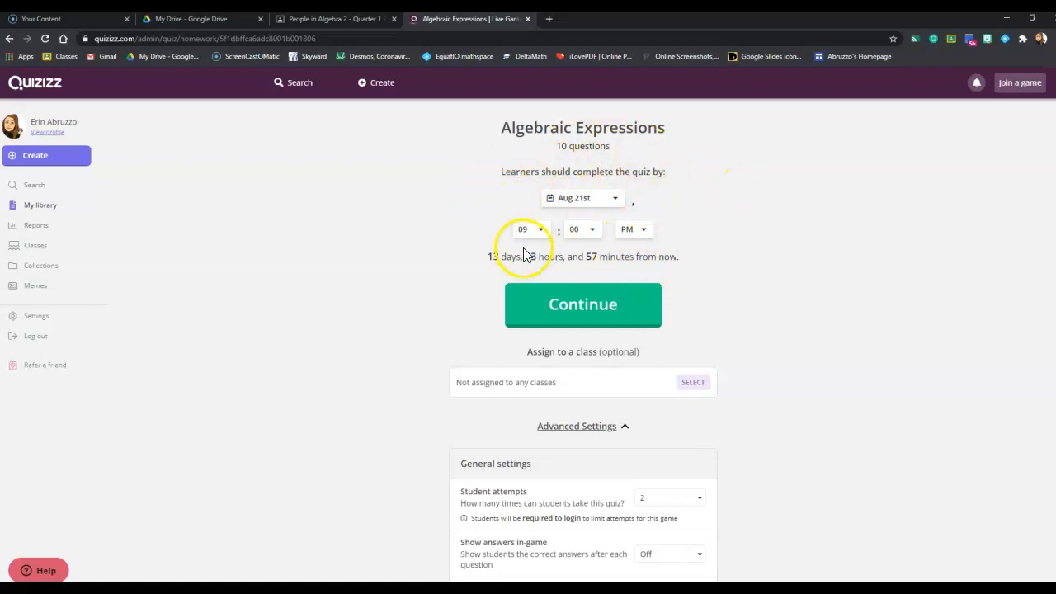
{"action": "left_click", "coordinate": [592, 199]}
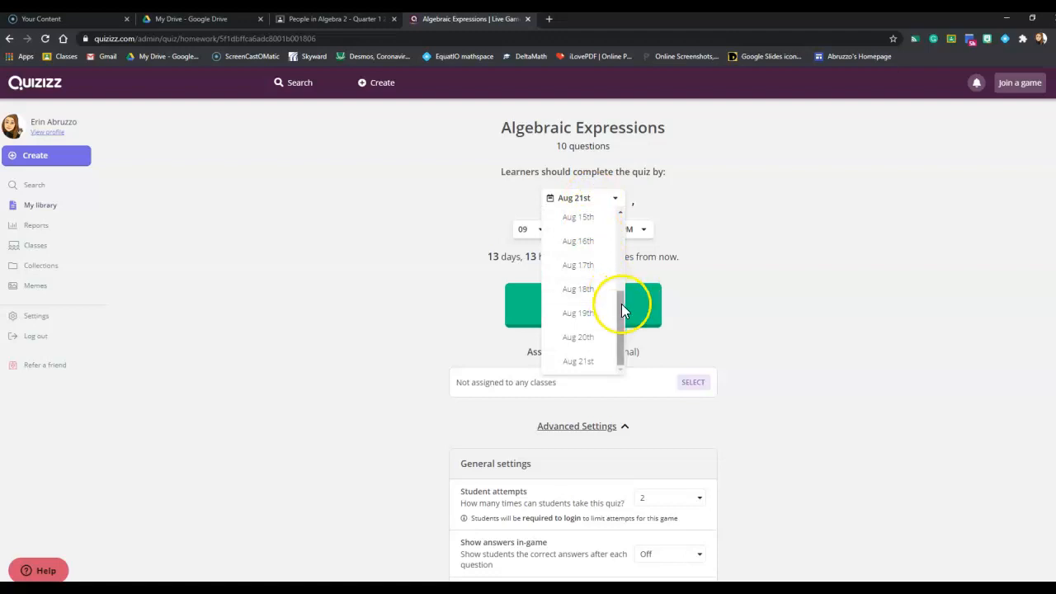
{"action": "left_click", "coordinate": [711, 236]}
{"action": "left_click", "coordinate": [698, 224]}
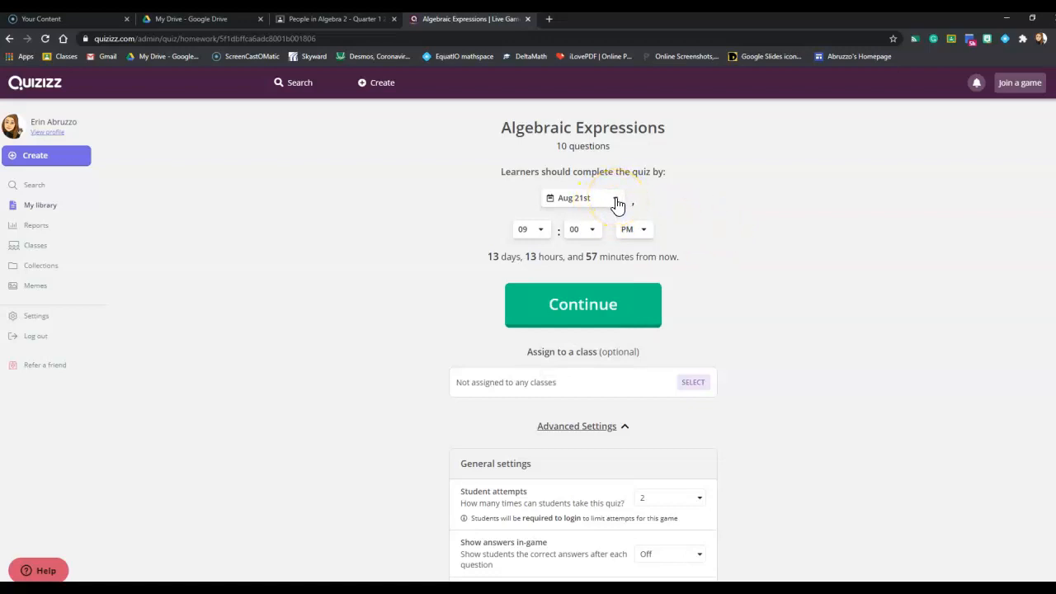
{"action": "left_click", "coordinate": [697, 208]}
{"action": "left_click", "coordinate": [697, 205]}
Step: Select the Algebra 2 - Quarter 1 2020 class for the game and title the assignment "Algebraic Expression Quiz"
{"action": "scroll", "coordinate": [693, 293], "scroll_direction": "down", "scroll_amount": 1}
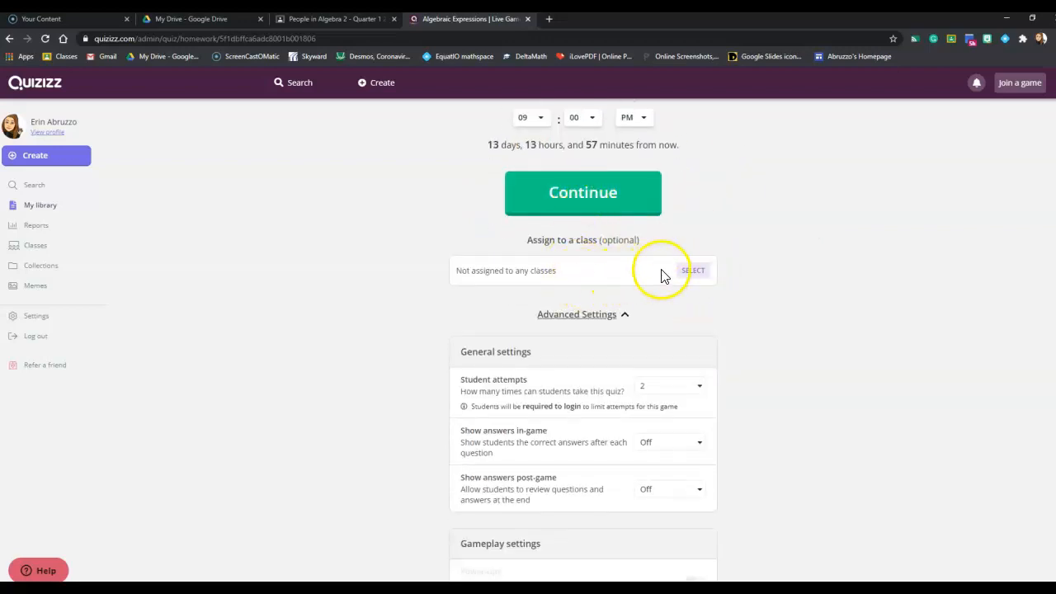
{"action": "left_click", "coordinate": [689, 279]}
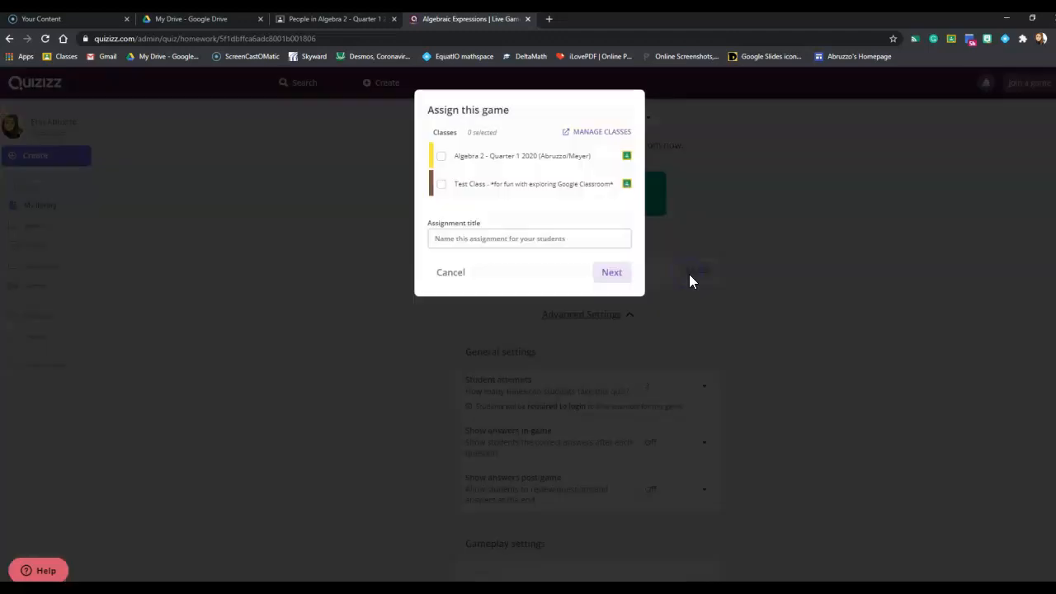
{"action": "left_click", "coordinate": [476, 159]}
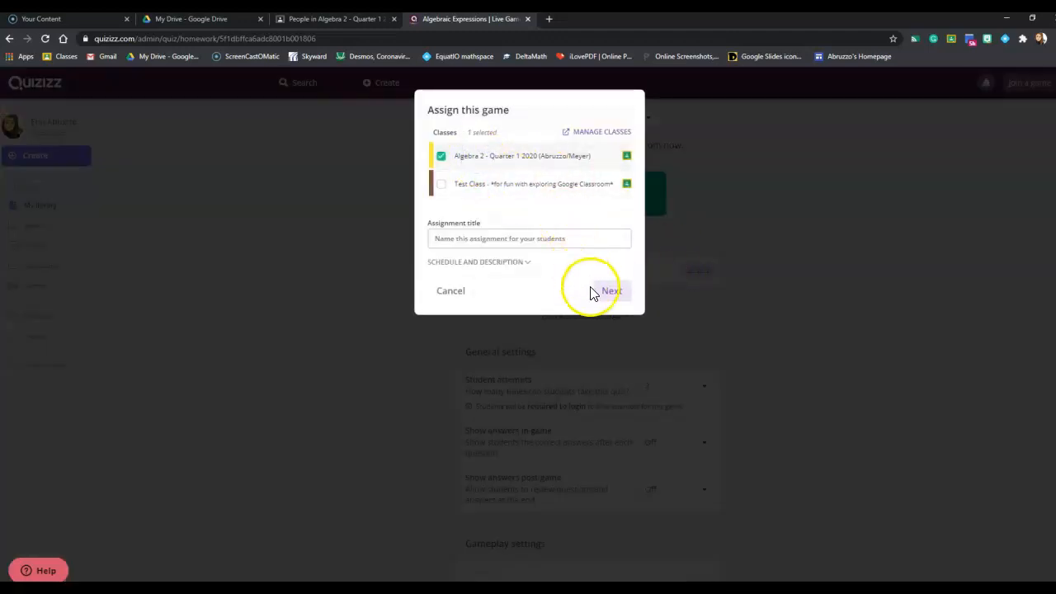
{"action": "left_click", "coordinate": [524, 242]}
{"action": "type", "text": "Algebraic Expression Quiz"}
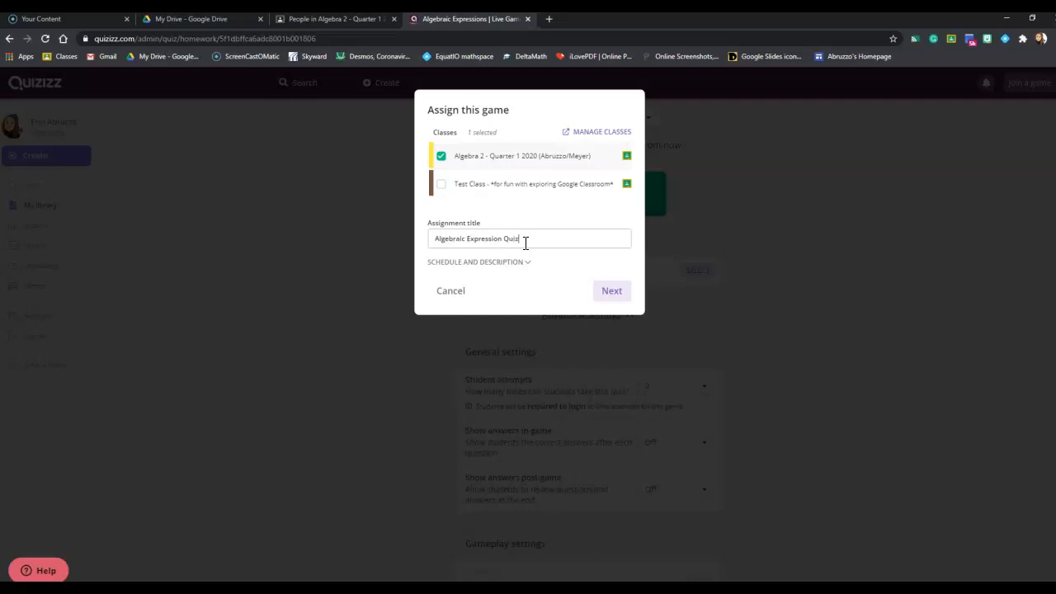
Step: Expand the assignment's schedule and description options, set the game to start Now and accept the class assignment
{"action": "left_click", "coordinate": [529, 262]}
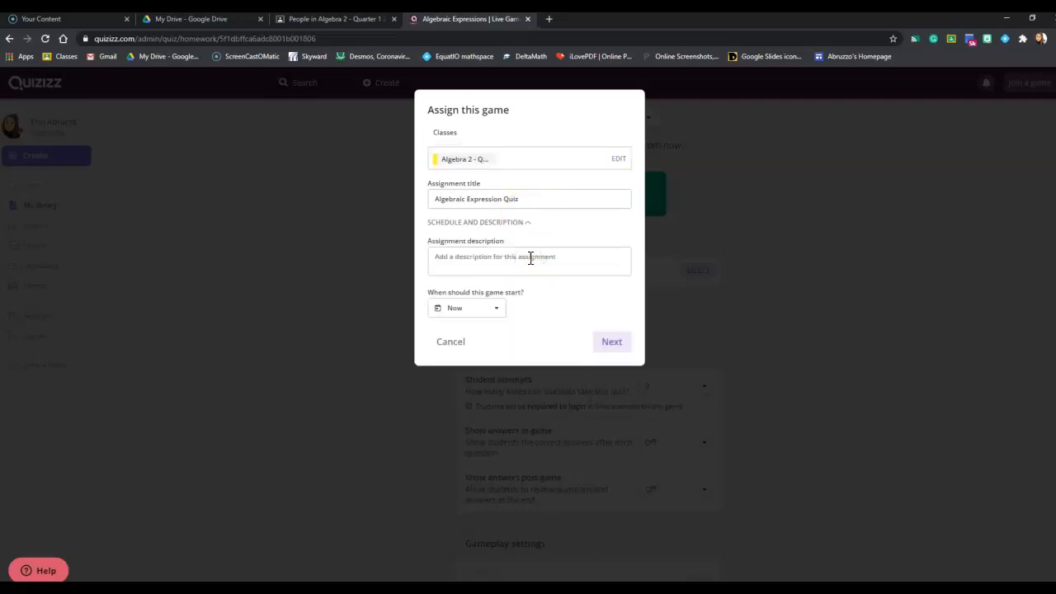
{"action": "left_click", "coordinate": [495, 308]}
{"action": "left_click_drag", "start_coordinate": [501, 334], "coordinate": [500, 370]}
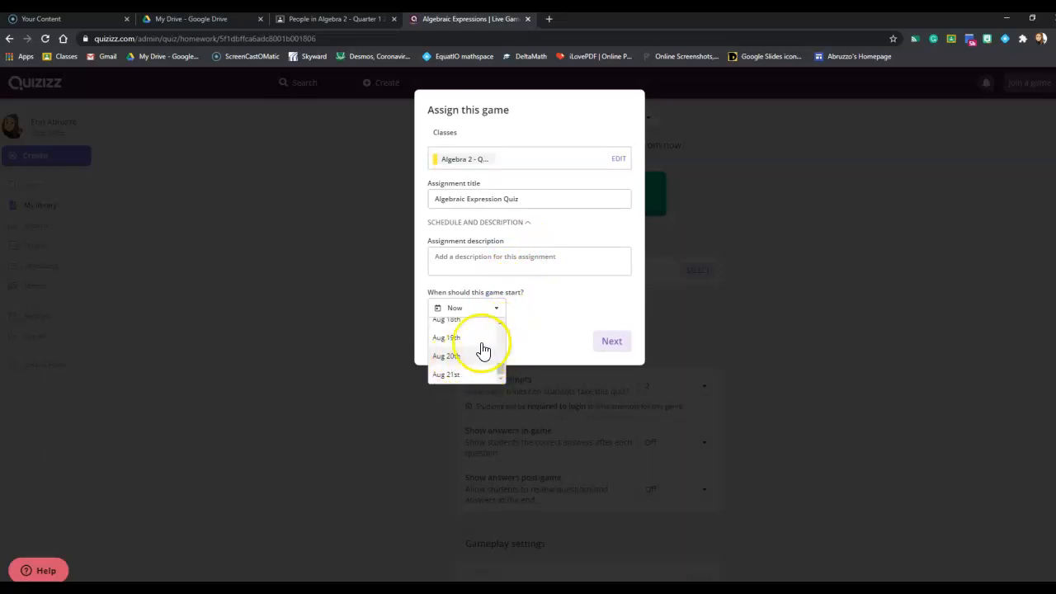
{"action": "left_click_drag", "start_coordinate": [502, 366], "coordinate": [497, 330]}
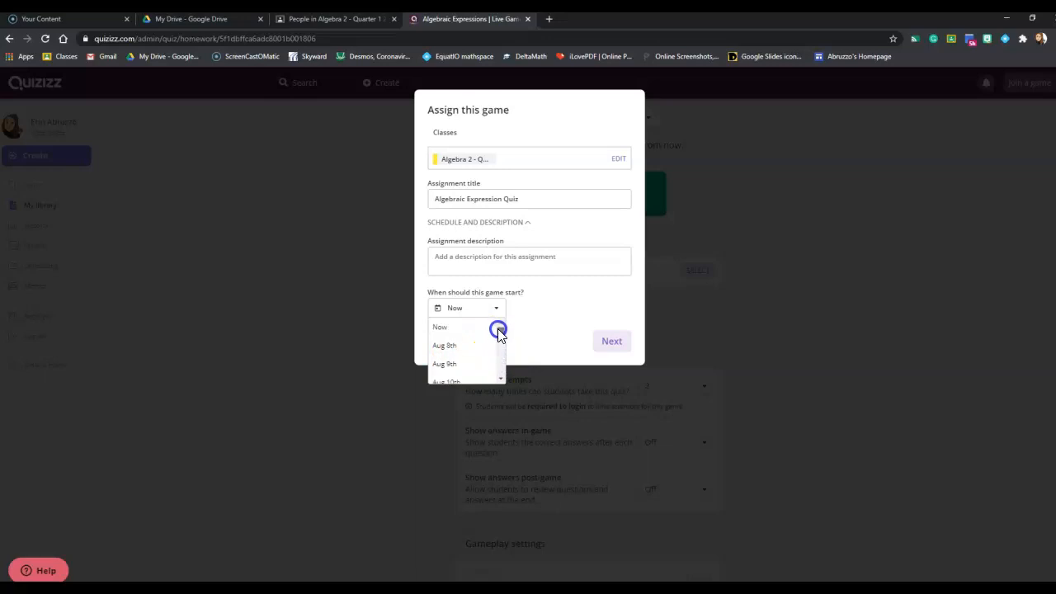
{"action": "left_click", "coordinate": [447, 331]}
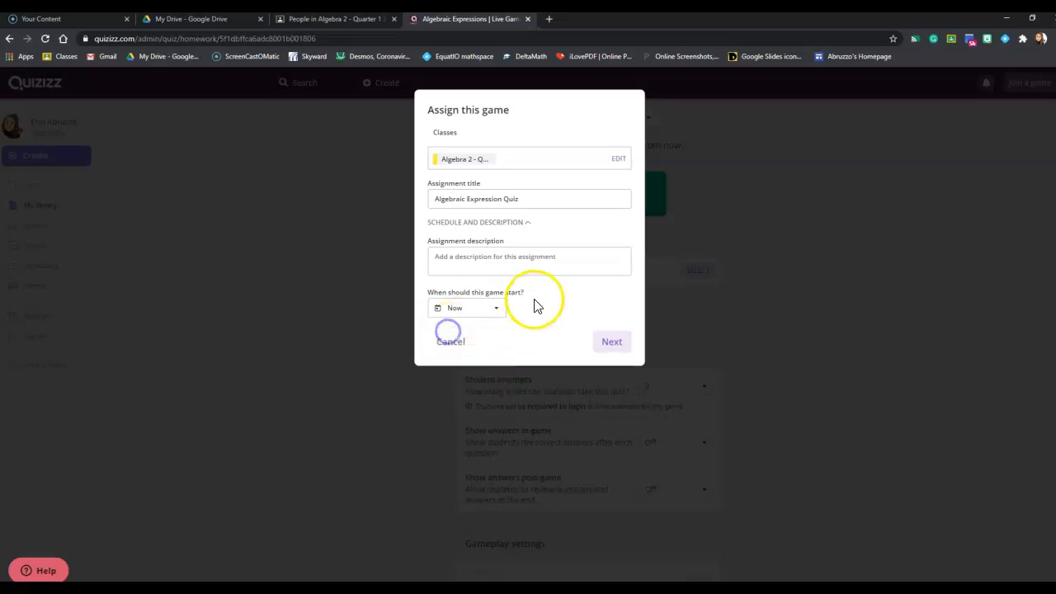
{"action": "left_click", "coordinate": [610, 344]}
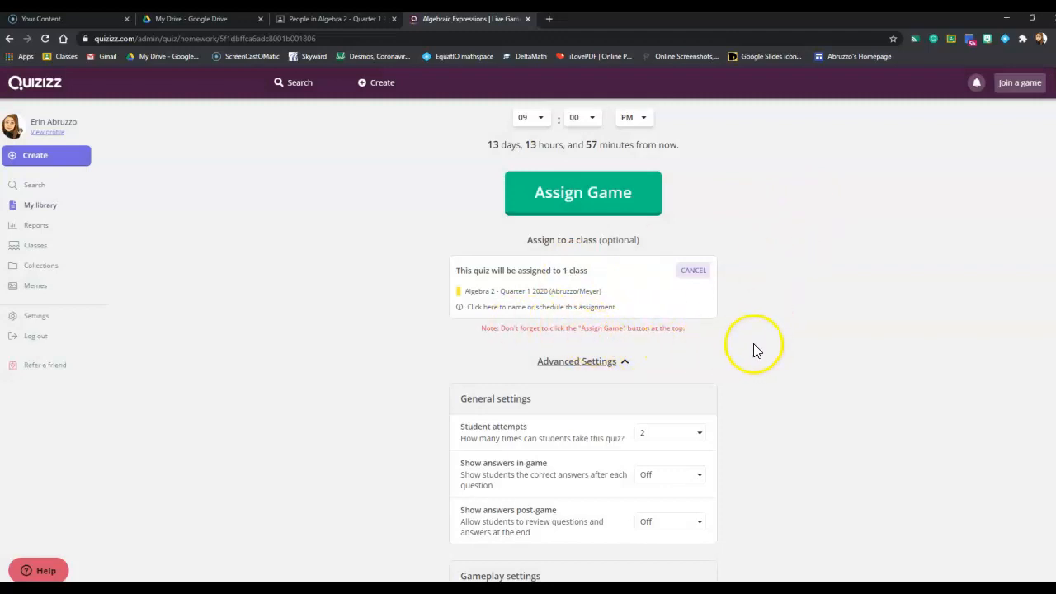
Step: Review the quiz's advanced settings, from student attempts and answer visibility to the timer, leaderboard, shuffling, music and memes
{"action": "scroll", "coordinate": [753, 343], "scroll_direction": "down", "scroll_amount": 3}
{"action": "scroll", "coordinate": [647, 250], "scroll_direction": "up", "scroll_amount": 1}
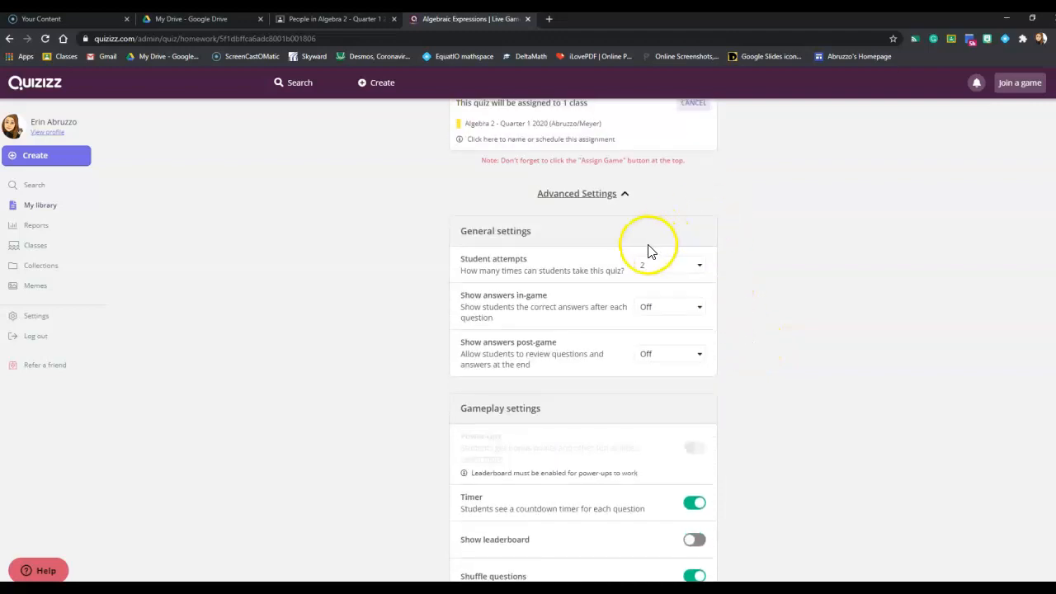
{"action": "left_click", "coordinate": [691, 268]}
{"action": "left_click", "coordinate": [706, 272]}
{"action": "scroll", "coordinate": [723, 334], "scroll_direction": "down", "scroll_amount": 2}
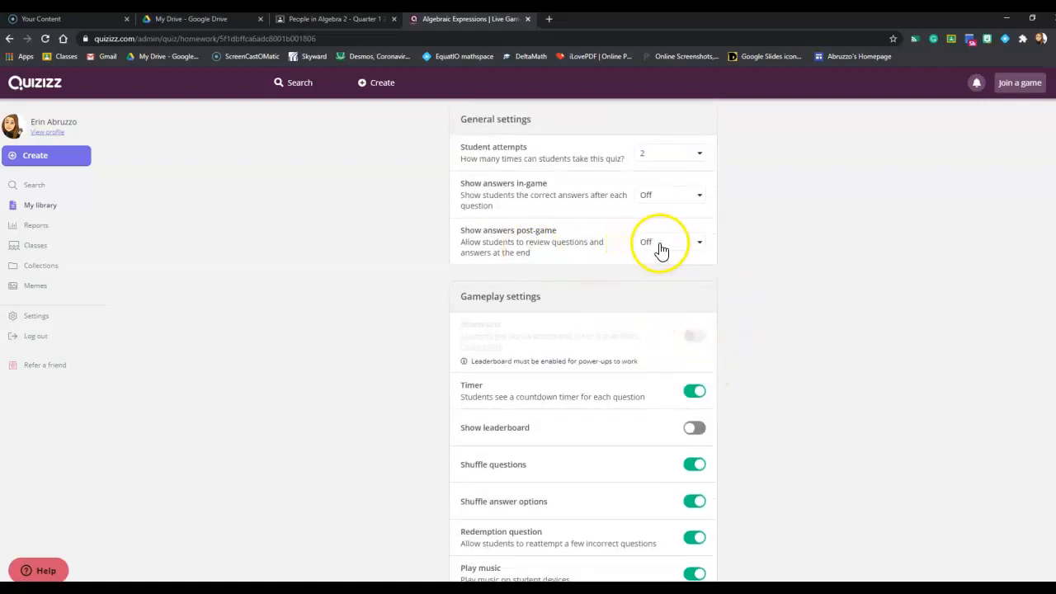
{"action": "left_click", "coordinate": [743, 236]}
{"action": "scroll", "coordinate": [742, 236], "scroll_direction": "down", "scroll_amount": 2}
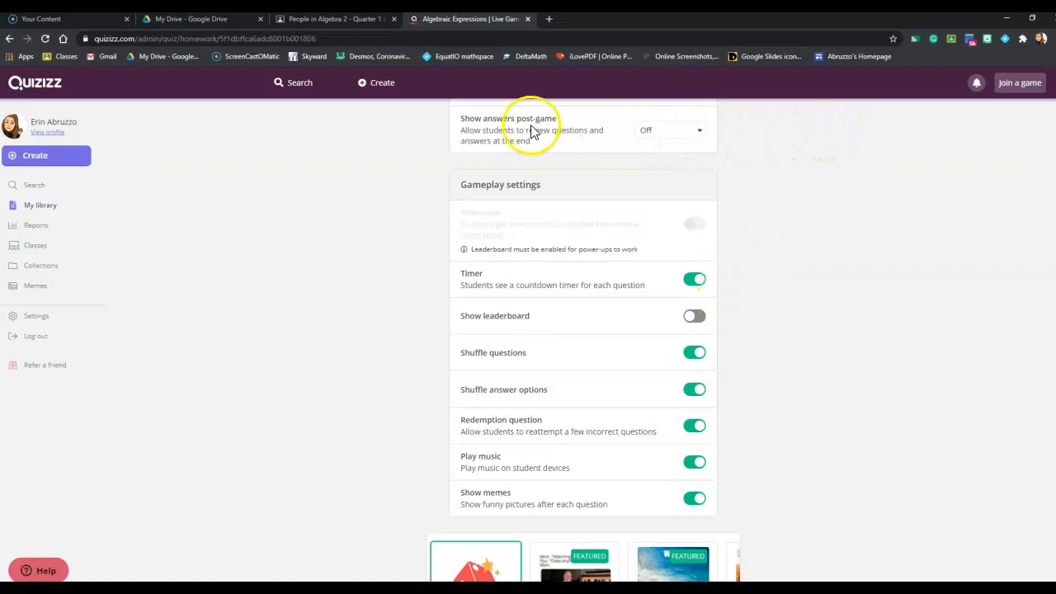
{"action": "left_click", "coordinate": [862, 262]}
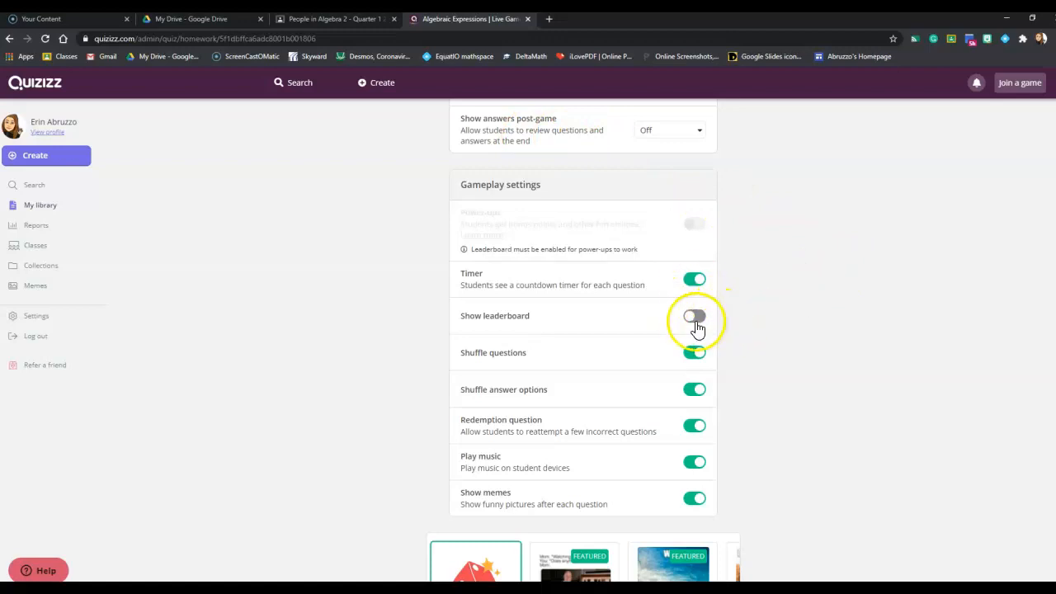
{"action": "scroll", "coordinate": [734, 323], "scroll_direction": "down", "scroll_amount": 3}
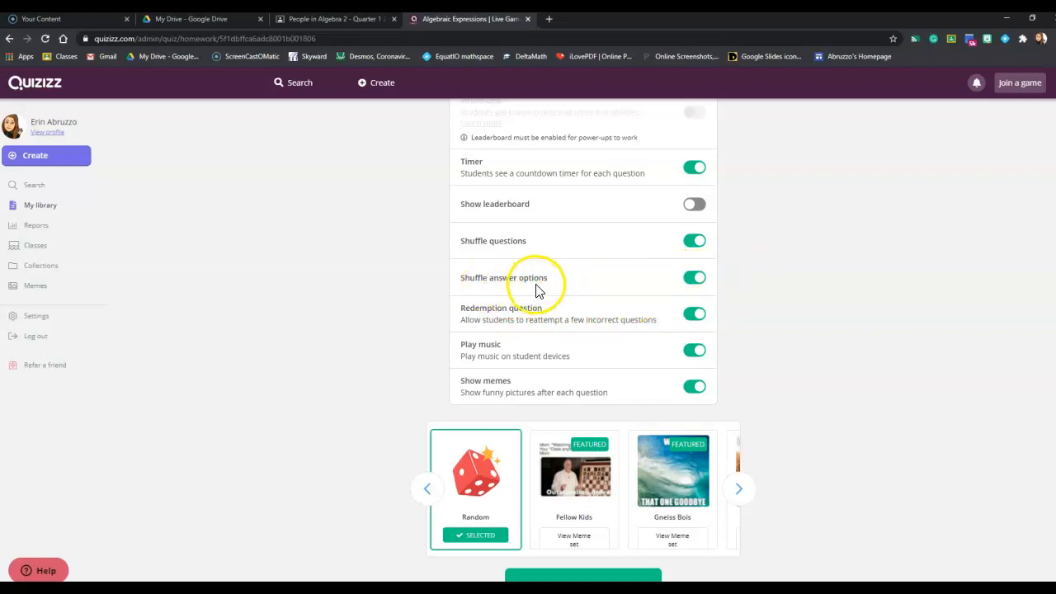
{"action": "left_click", "coordinate": [766, 279]}
{"action": "left_click", "coordinate": [760, 322]}
{"action": "scroll", "coordinate": [766, 324], "scroll_direction": "down", "scroll_amount": 1}
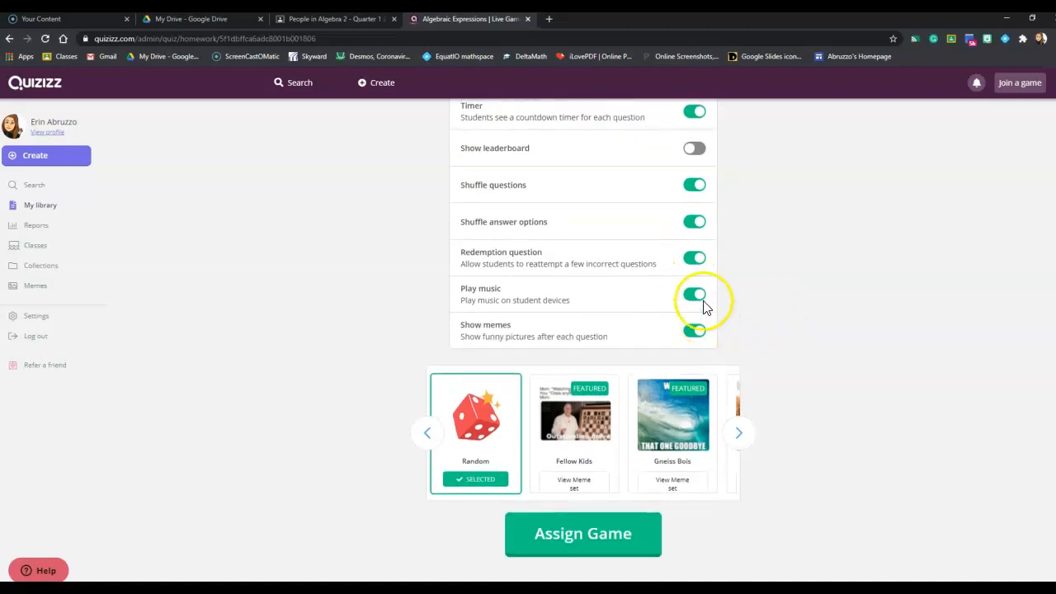
{"action": "scroll", "coordinate": [803, 334], "scroll_direction": "down", "scroll_amount": 1}
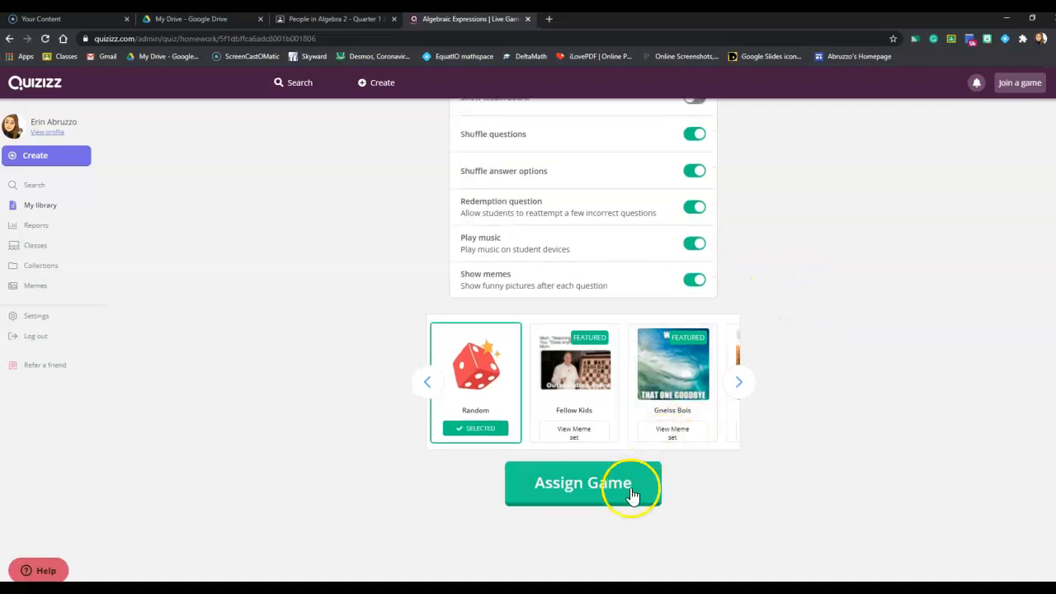
Step: Assign the Algebraic Expressions game to the selected class
{"action": "scroll", "coordinate": [634, 493], "scroll_direction": "up", "scroll_amount": 4}
{"action": "scroll", "coordinate": [634, 489], "scroll_direction": "up", "scroll_amount": 6}
{"action": "scroll", "coordinate": [635, 489], "scroll_direction": "down", "scroll_amount": 10}
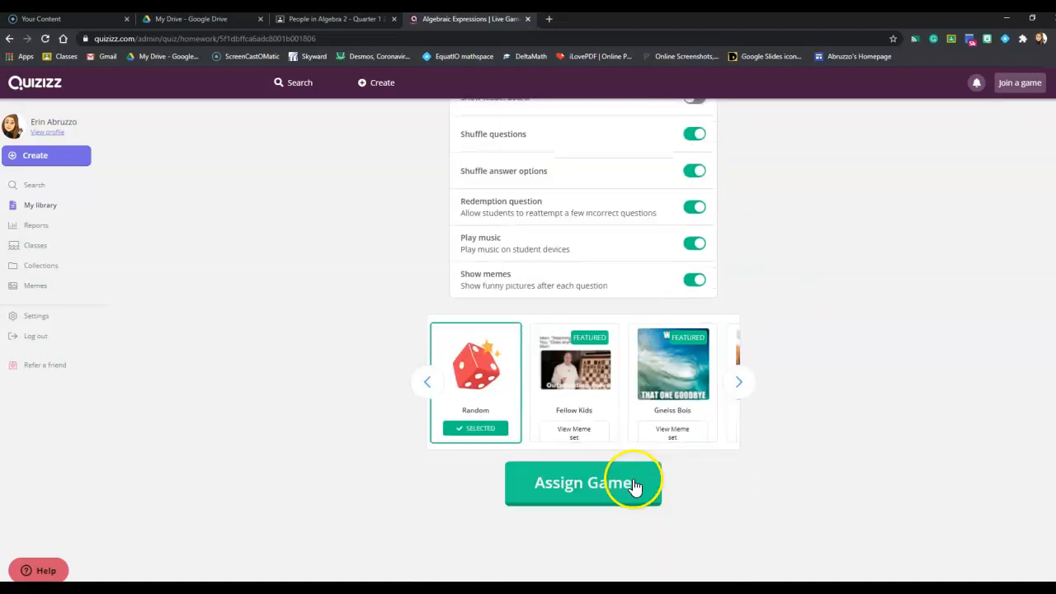
{"action": "left_click", "coordinate": [631, 484]}
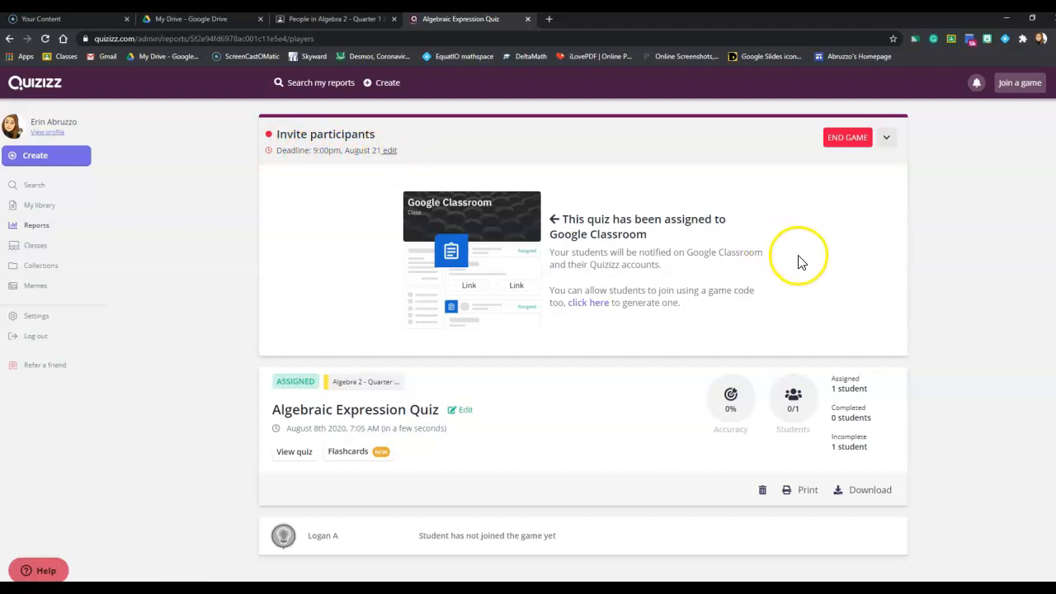
Step: Switch to the Google Classroom classwork and move the Algebraic Expression Quiz into the Week 1: Aug 24 - 28th topic
{"action": "scroll", "coordinate": [797, 259], "scroll_direction": "down", "scroll_amount": 1}
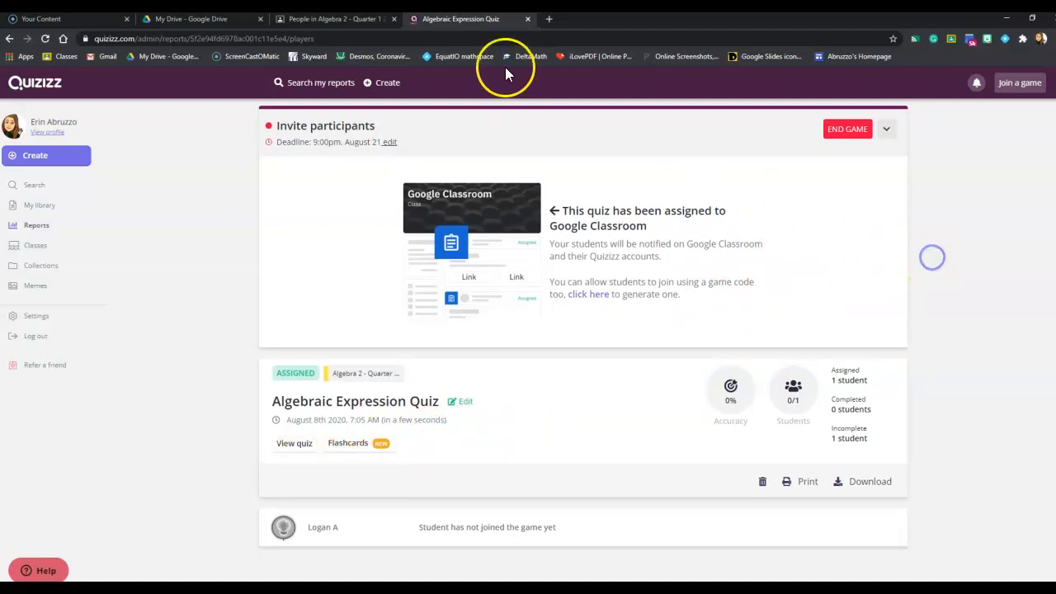
{"action": "left_click", "coordinate": [292, 22]}
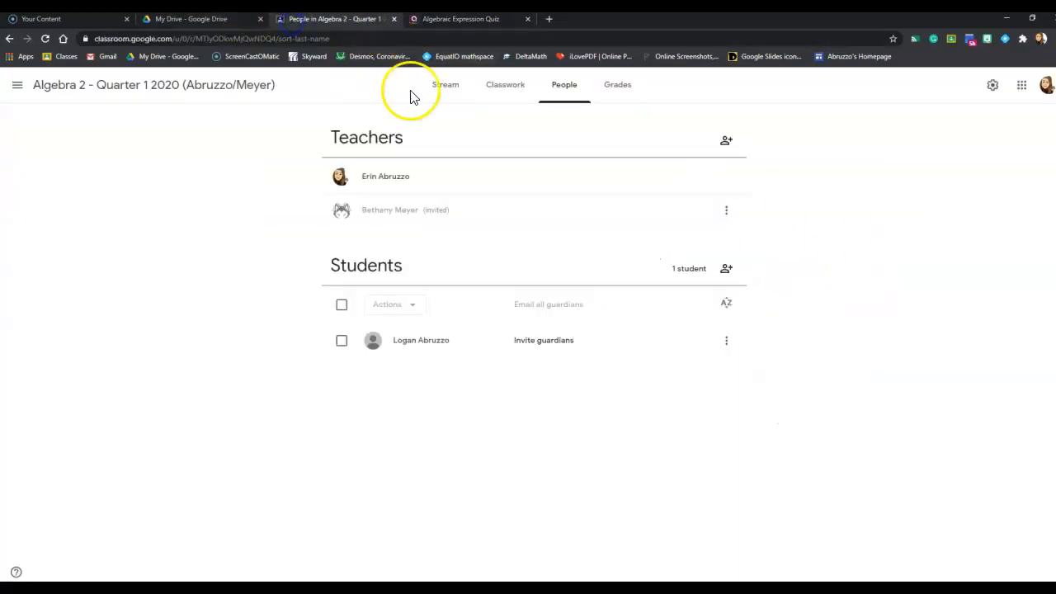
{"action": "left_click", "coordinate": [501, 94]}
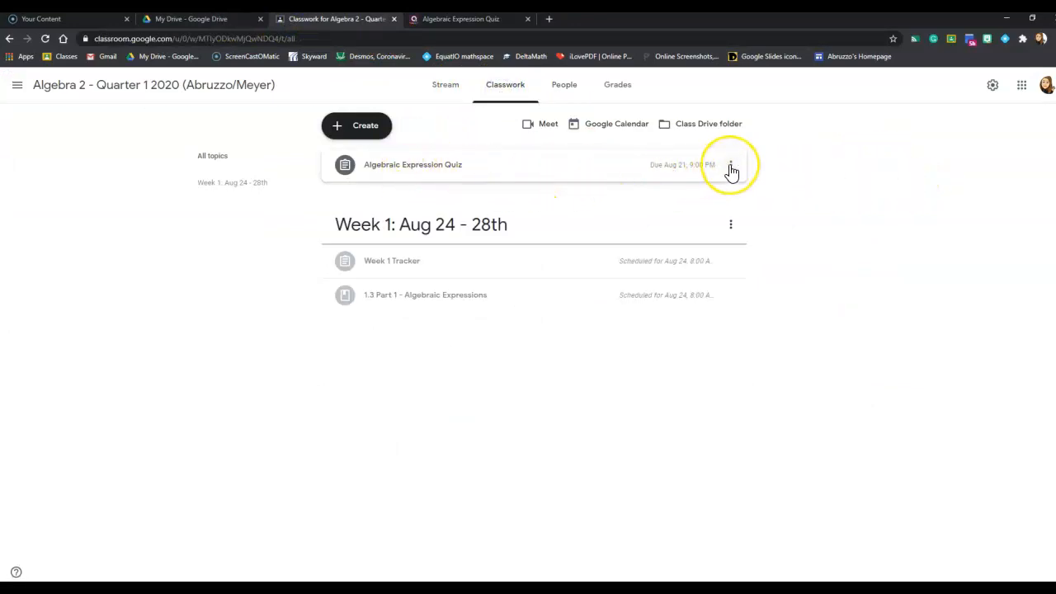
{"action": "left_click_drag", "start_coordinate": [732, 171], "coordinate": [582, 305]}
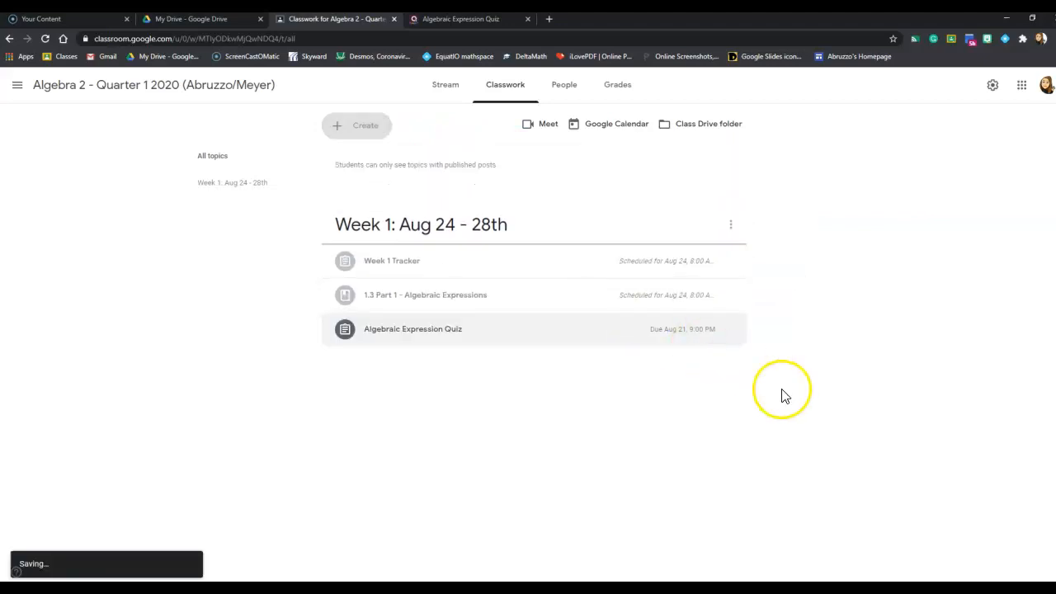
{"action": "left_click", "coordinate": [797, 326]}
Step: Set the Algebraic Expression Quiz assignment's due date to Aug 28, 2020, remove its due time and save the edit
{"action": "left_click", "coordinate": [733, 276]}
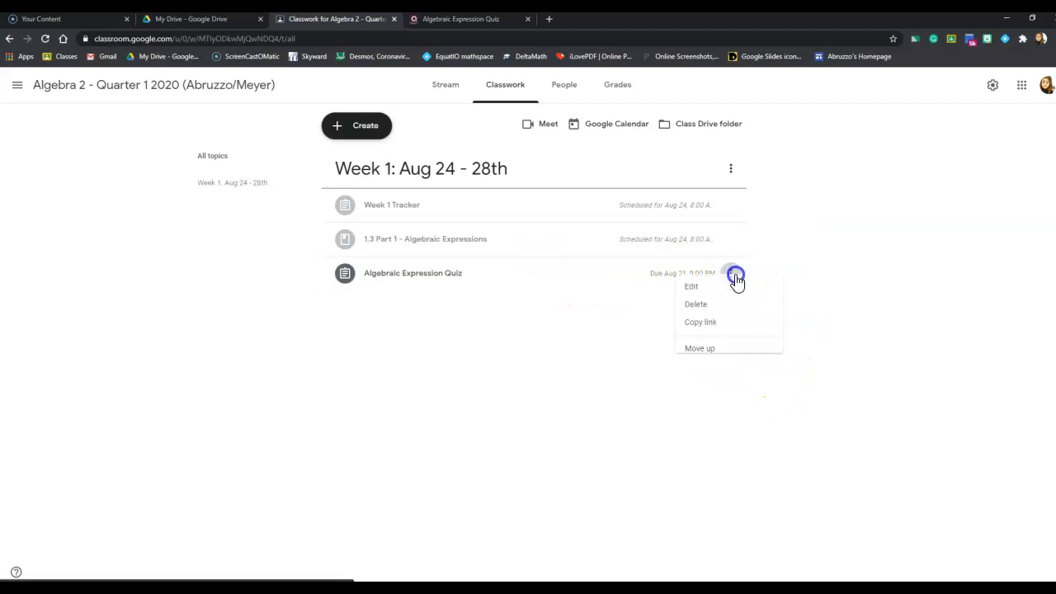
{"action": "left_click", "coordinate": [669, 298]}
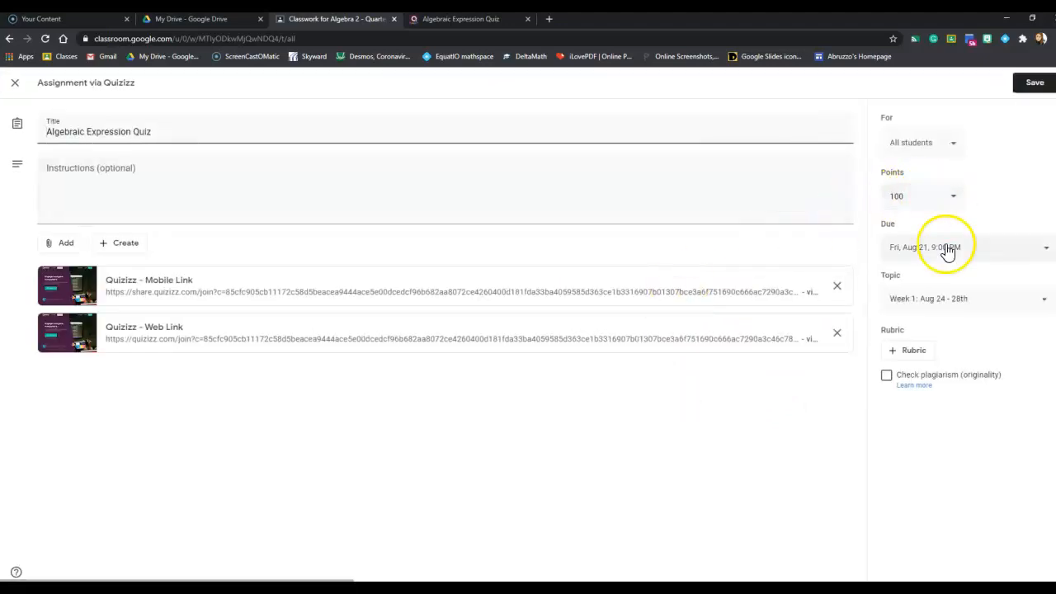
{"action": "left_click", "coordinate": [949, 250]}
{"action": "left_click", "coordinate": [953, 291]}
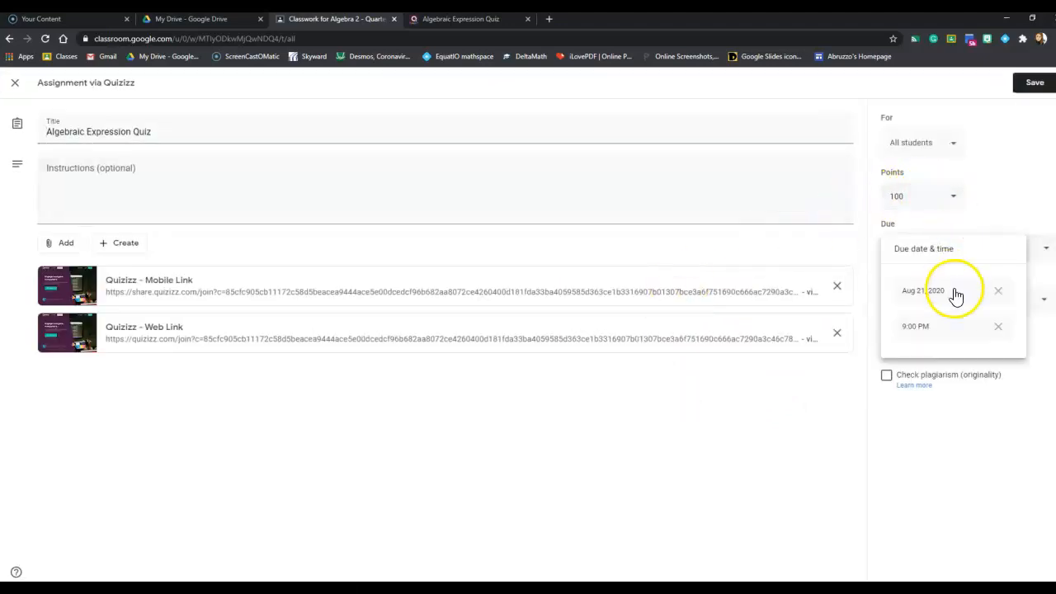
{"action": "left_click", "coordinate": [992, 413]}
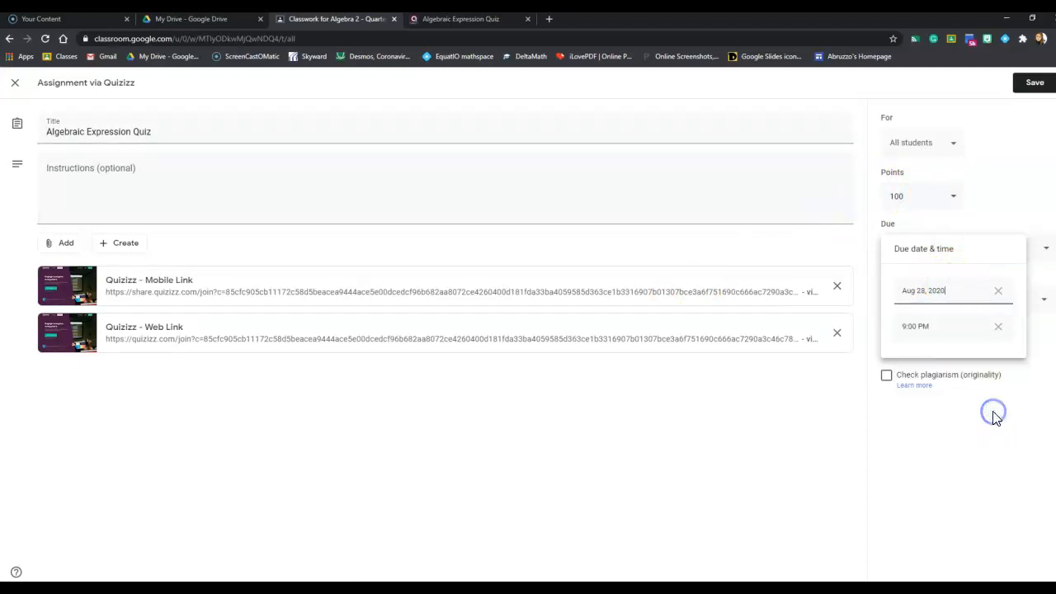
{"action": "left_click", "coordinate": [998, 326]}
{"action": "left_click", "coordinate": [1000, 189]}
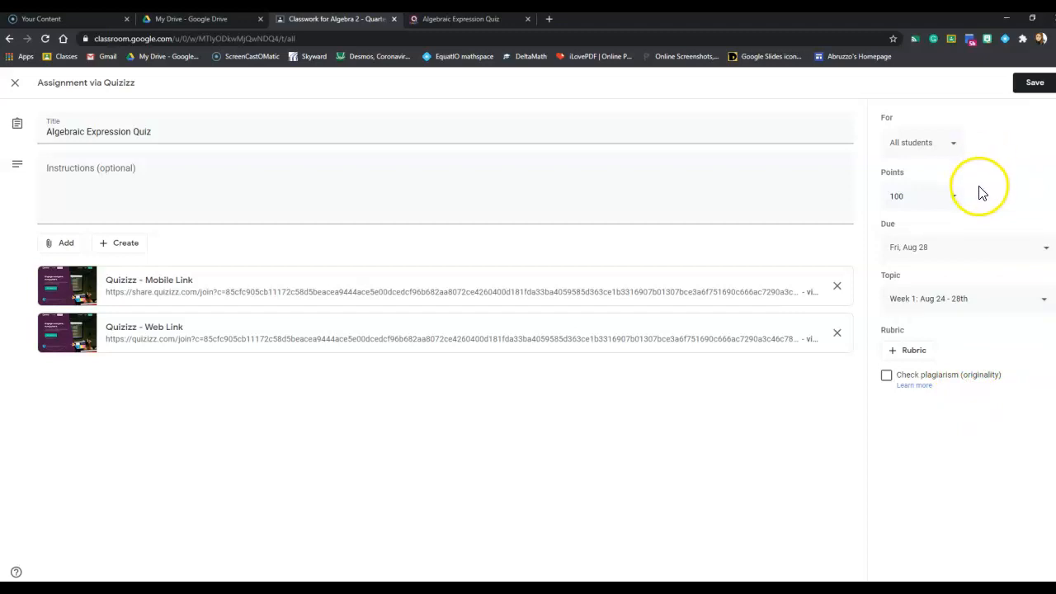
{"action": "left_click", "coordinate": [908, 197]}
{"action": "left_click", "coordinate": [1014, 169]}
{"action": "left_click", "coordinate": [1031, 83]}
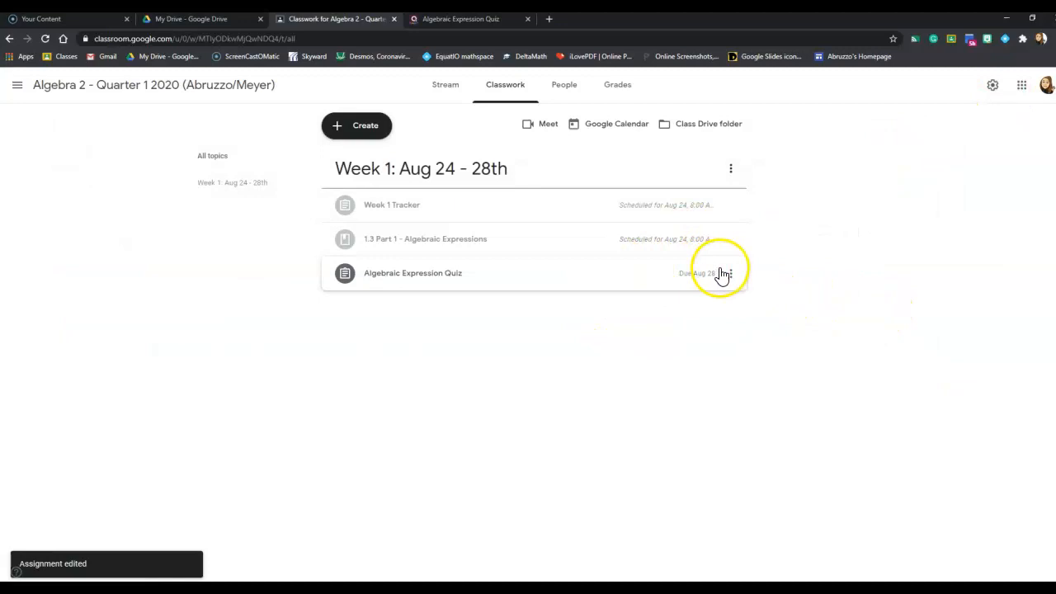
Step: Reopen the Algebraic Expression Quiz assignment to review its details, and save it without edits
{"action": "left_click", "coordinate": [730, 277]}
{"action": "left_click", "coordinate": [678, 299]}
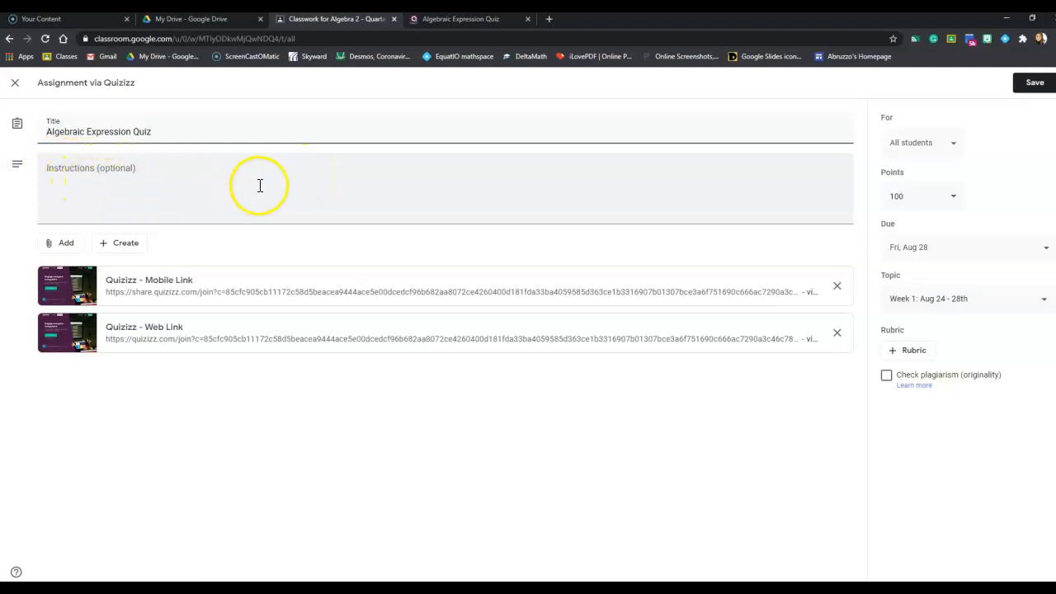
{"action": "left_click", "coordinate": [1025, 85]}
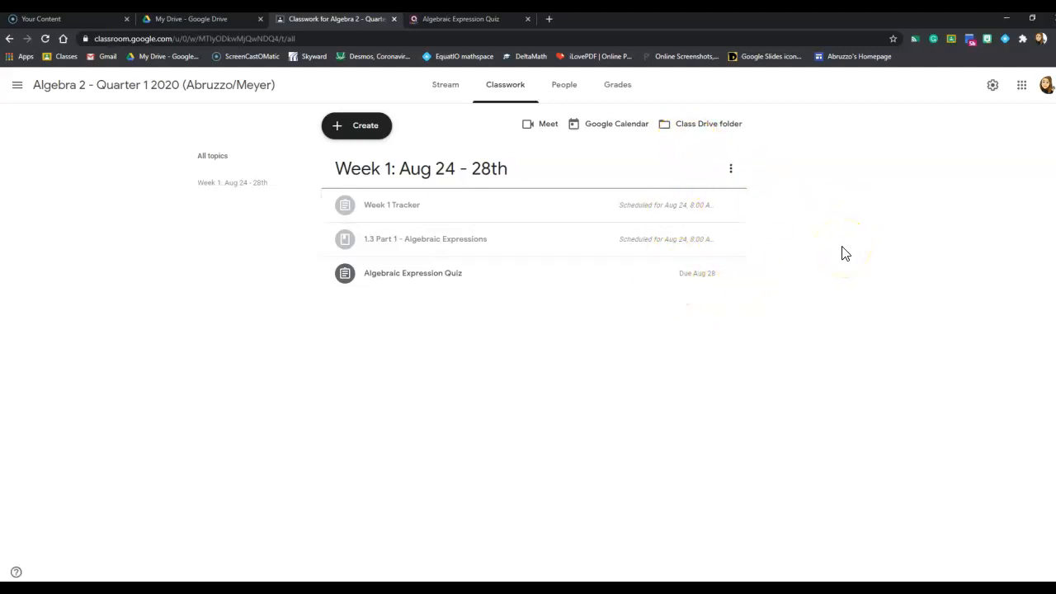
Step: Create a new assignment titled "1.4 Part 1 - Solving Linear Equations Quiz"
{"action": "left_click", "coordinate": [373, 129]}
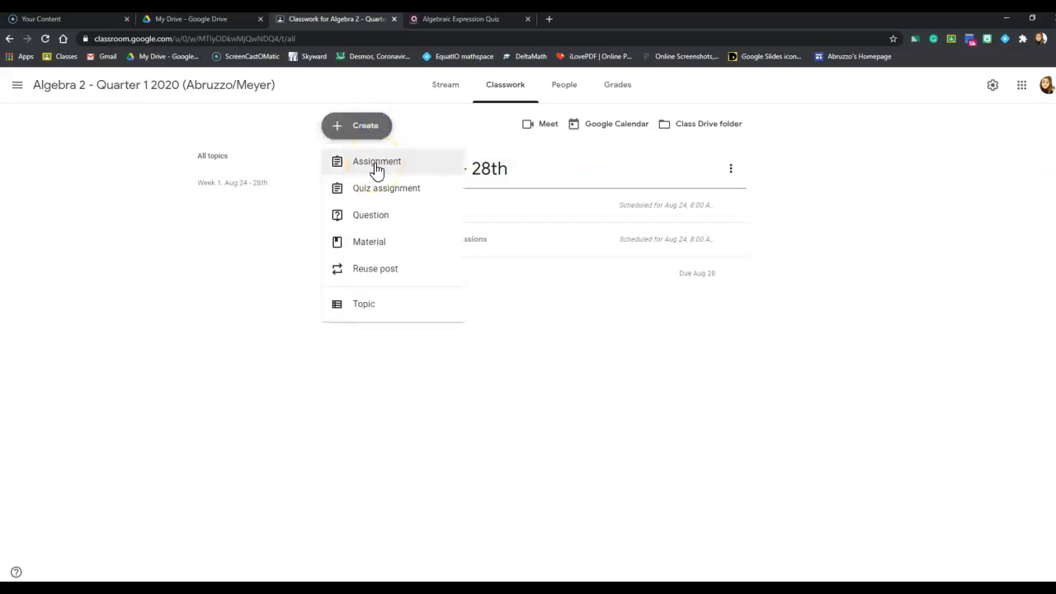
{"action": "left_click", "coordinate": [375, 165]}
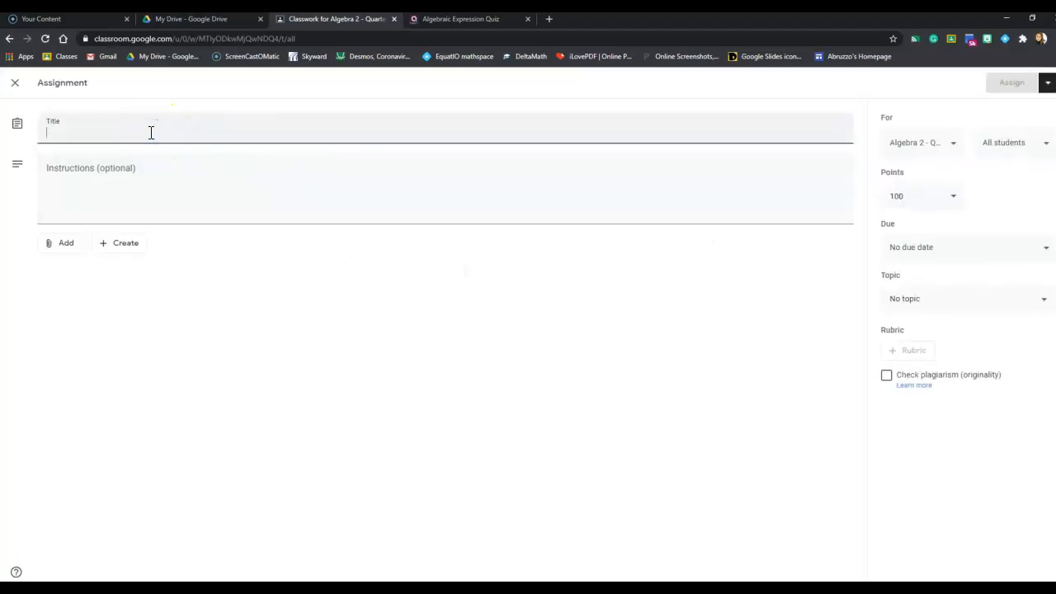
{"action": "type", "text": "1.4"}
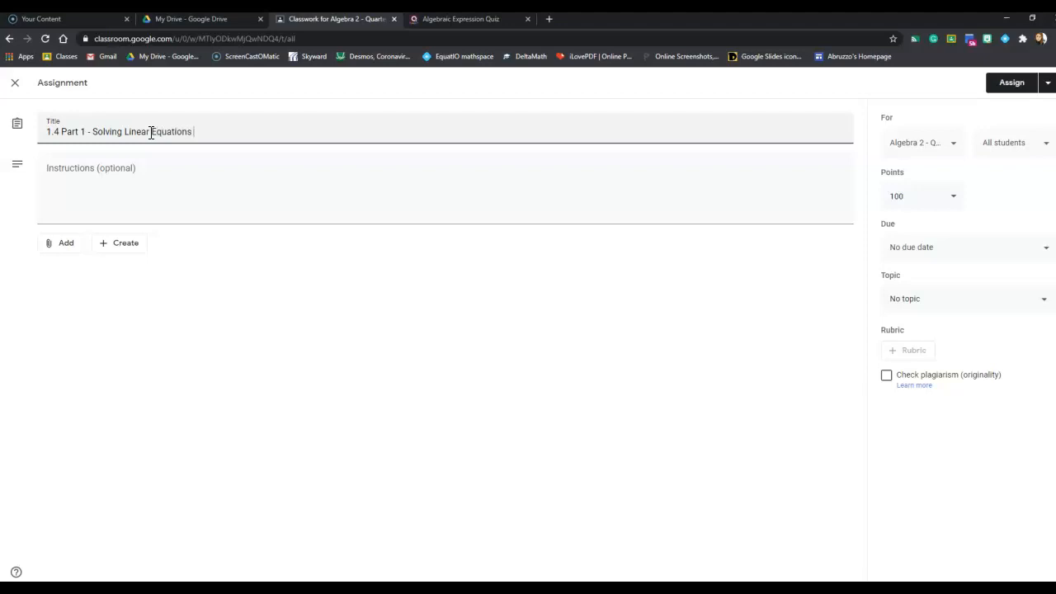
{"action": "left_click", "coordinate": [80, 173]}
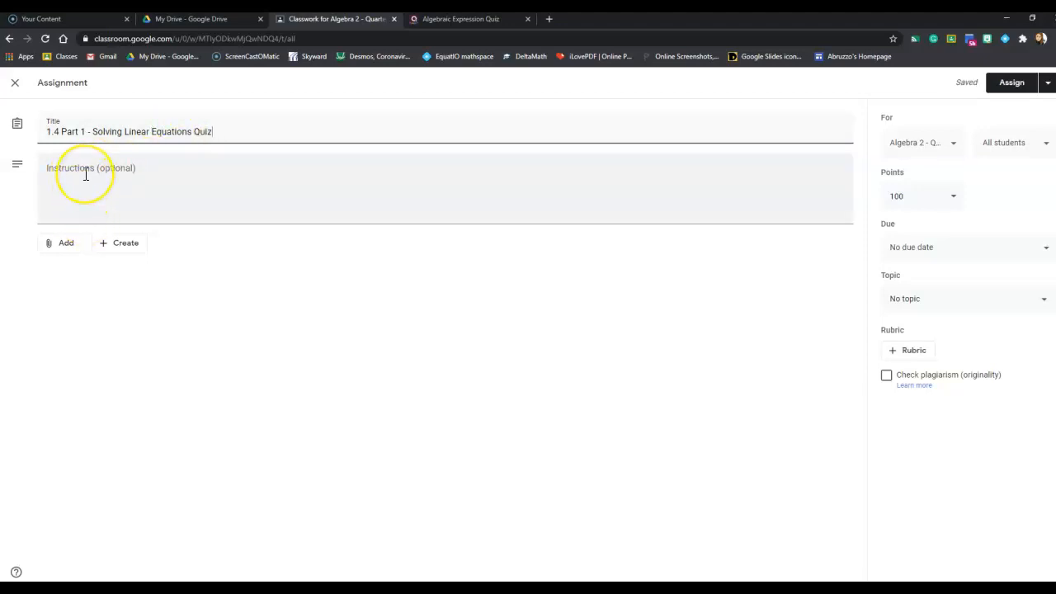
Step: Search Google Drive for "1.4 Solving linear equations" to find an attachment for the assignment
{"action": "left_click", "coordinate": [66, 244]}
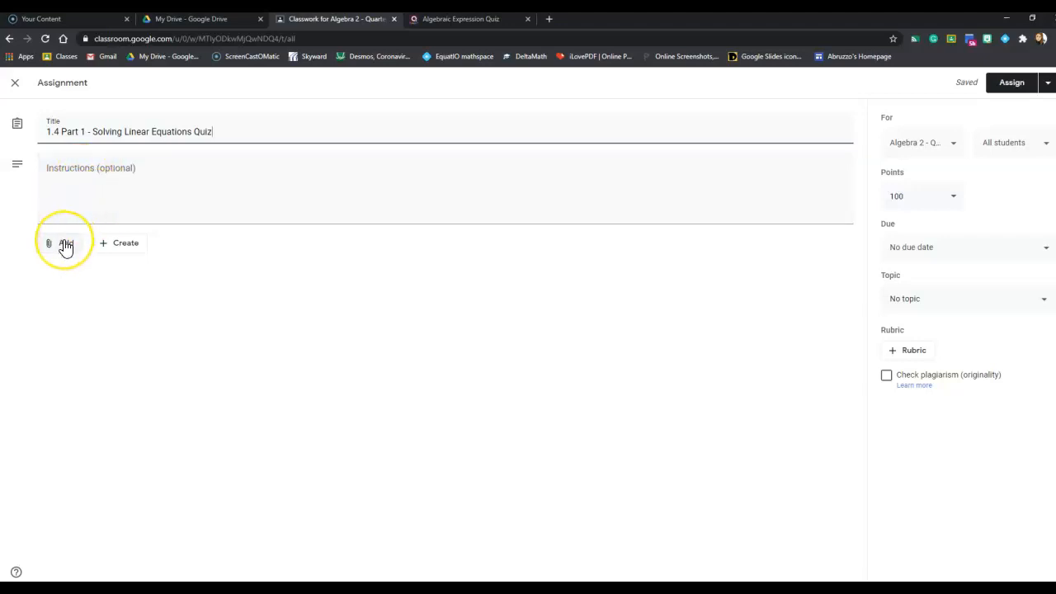
{"action": "left_click", "coordinate": [66, 244]}
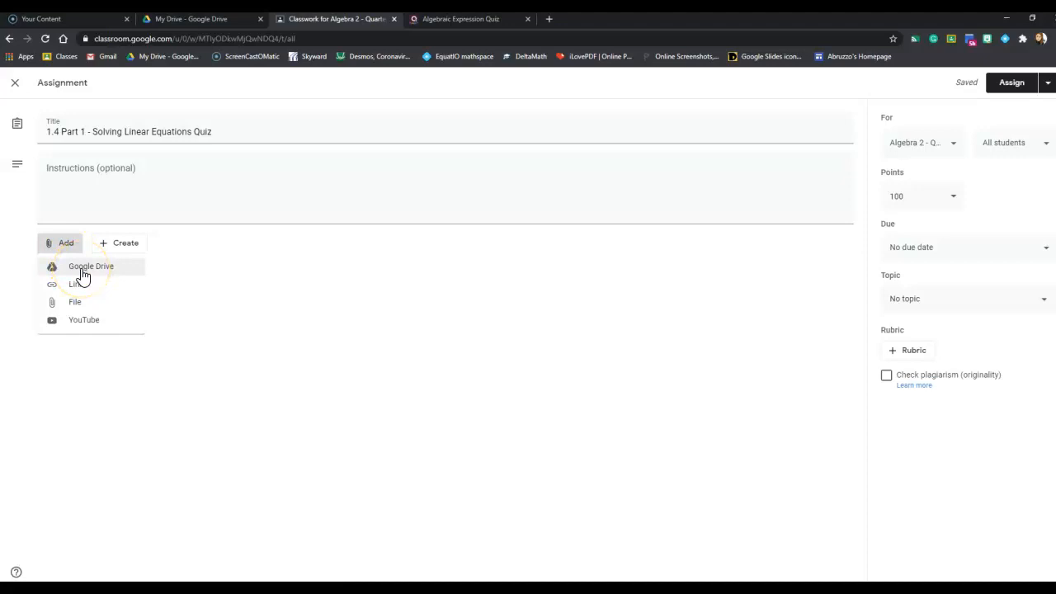
{"action": "left_click", "coordinate": [81, 272]}
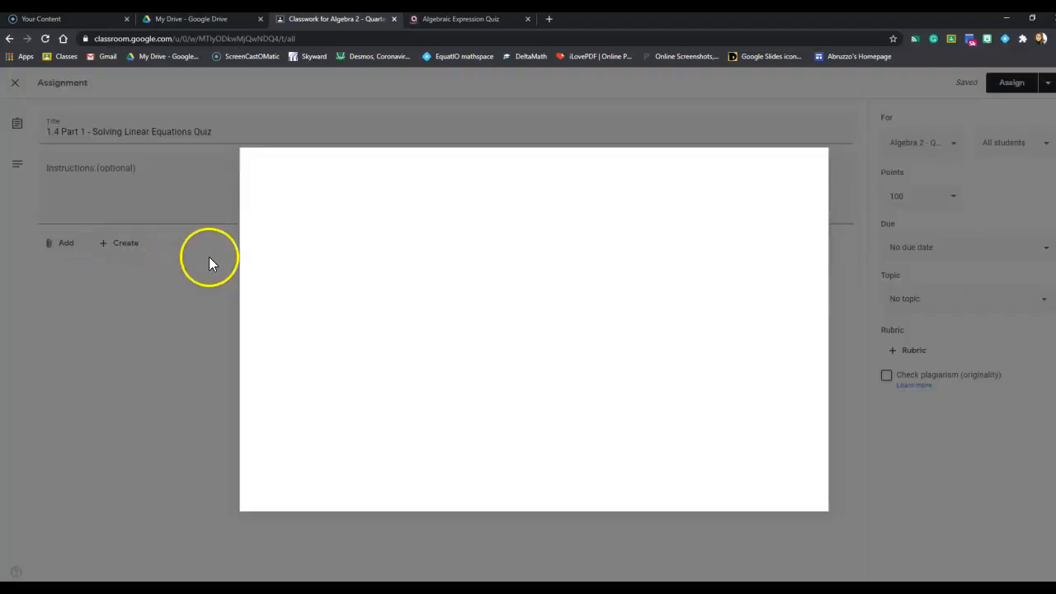
{"action": "left_click", "coordinate": [377, 213]}
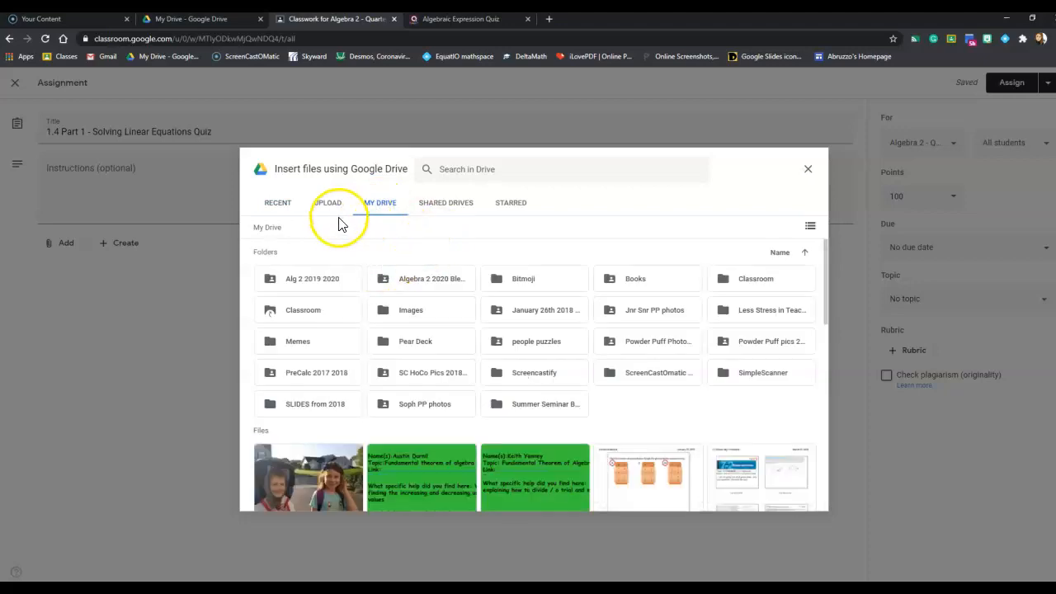
{"action": "left_click", "coordinate": [449, 169]}
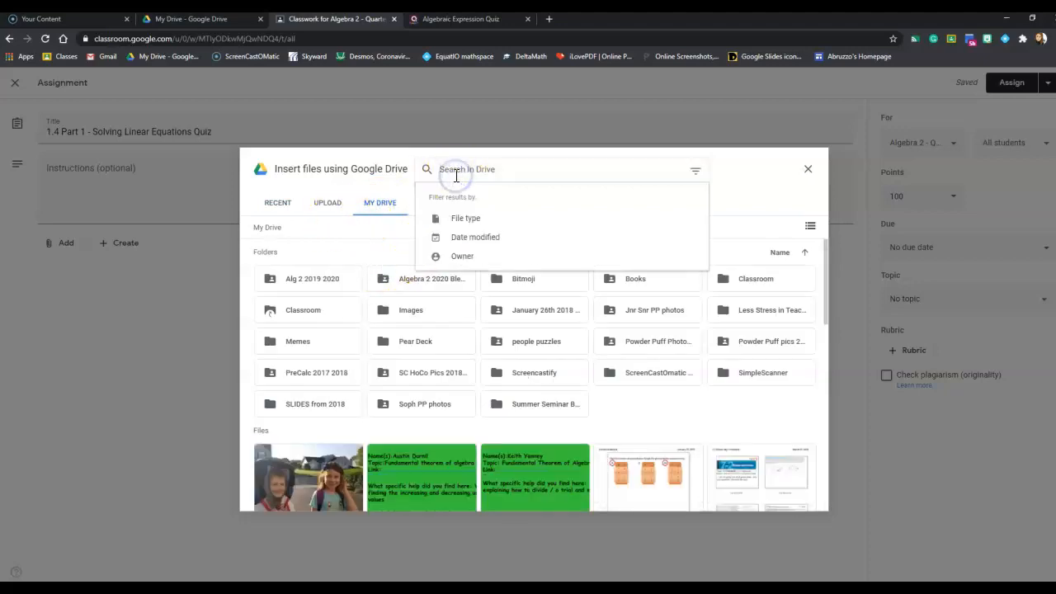
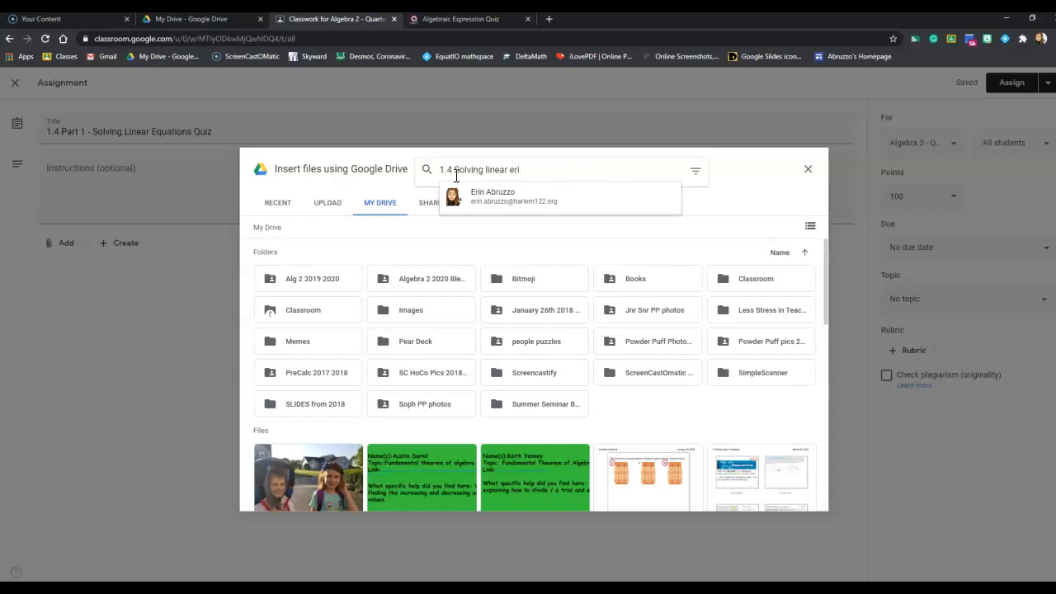
{"action": "key", "text": "BackSpace"}
{"action": "key", "text": "Return"}
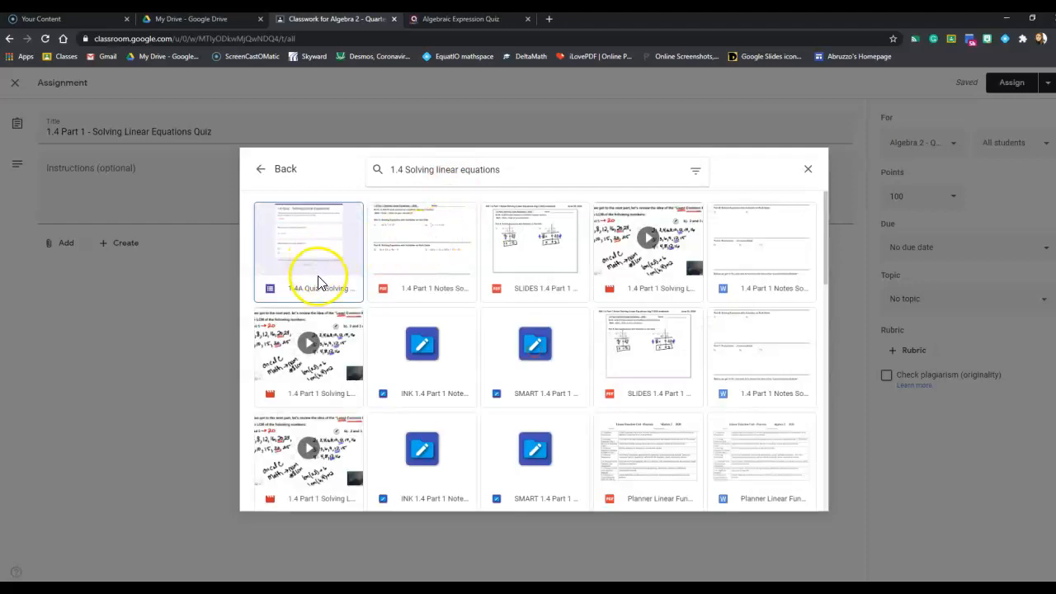
Step: Attach the 1.4A Quiz - Solving Linear Equations Google Form from the search results to the assignment
{"action": "scroll", "coordinate": [318, 270], "scroll_direction": "down", "scroll_amount": 5}
{"action": "scroll", "coordinate": [319, 269], "scroll_direction": "up", "scroll_amount": 5}
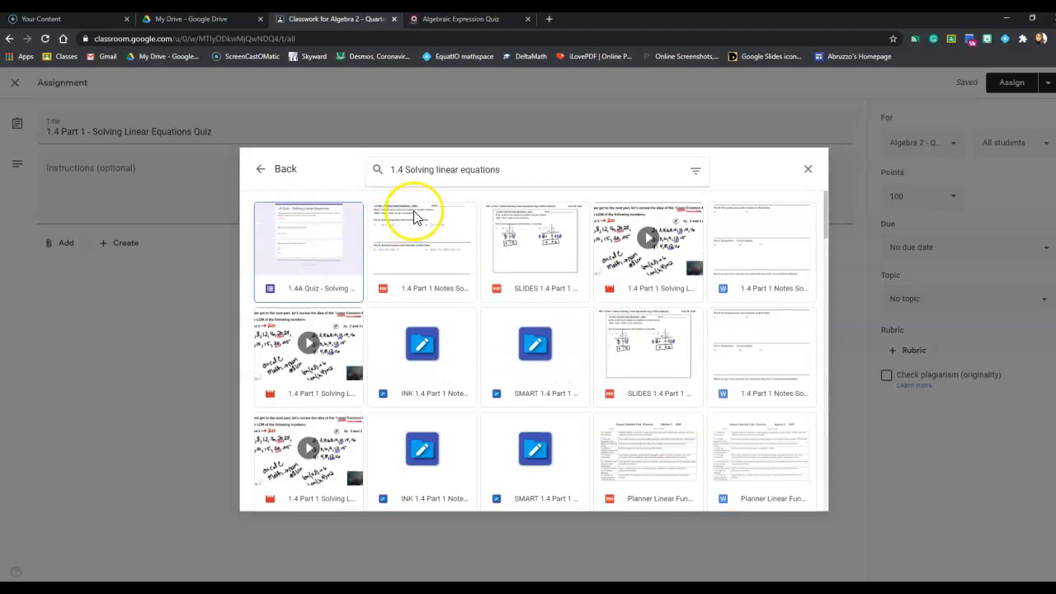
{"action": "left_click", "coordinate": [330, 230]}
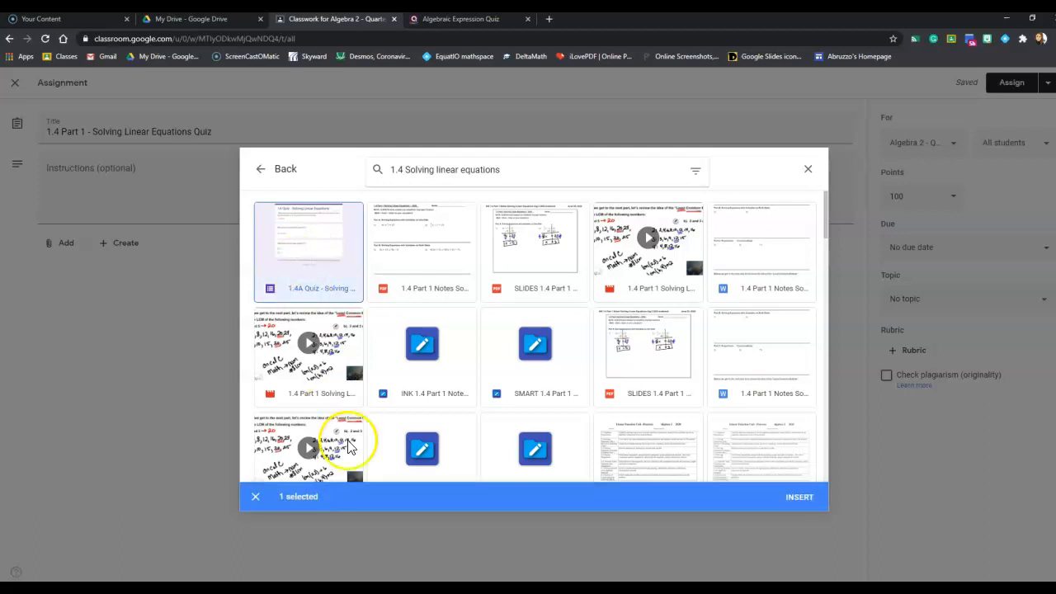
{"action": "left_click", "coordinate": [802, 501]}
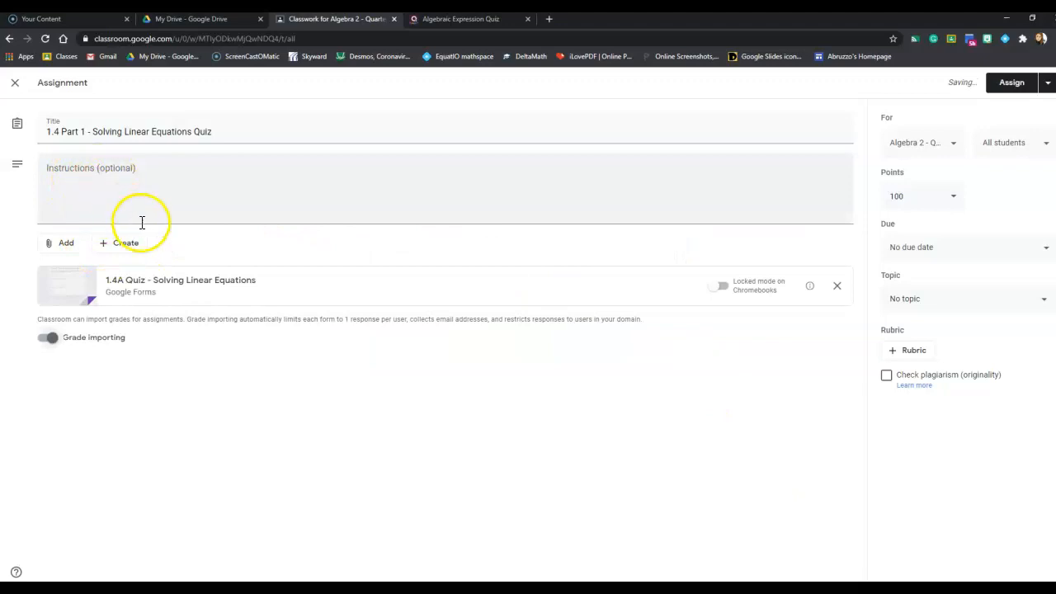
Step: Turn grade importing off and back on for the attached quiz form
{"action": "left_click", "coordinate": [59, 247]}
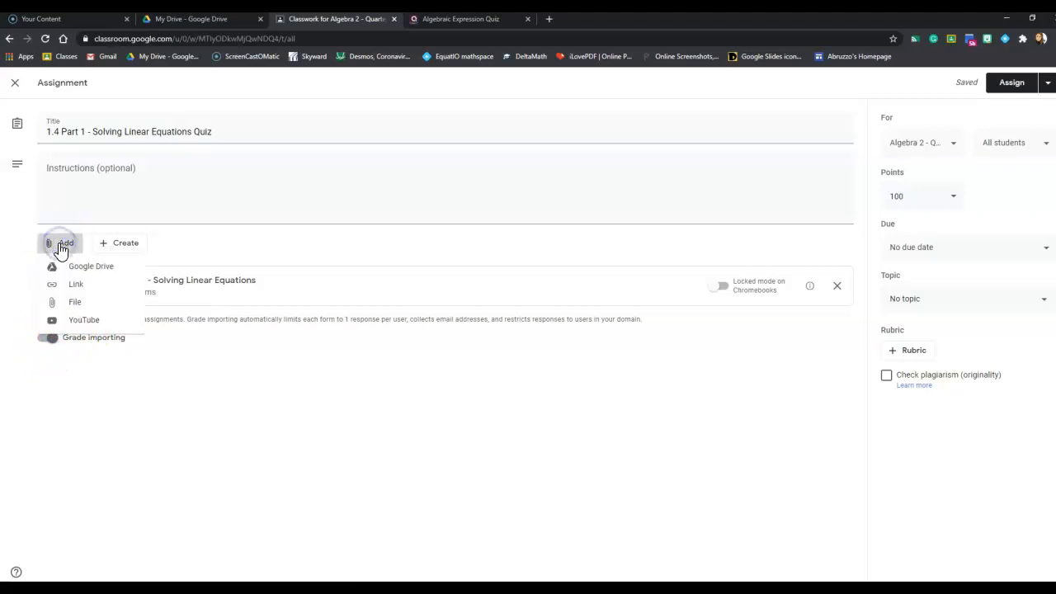
{"action": "left_click", "coordinate": [60, 248]}
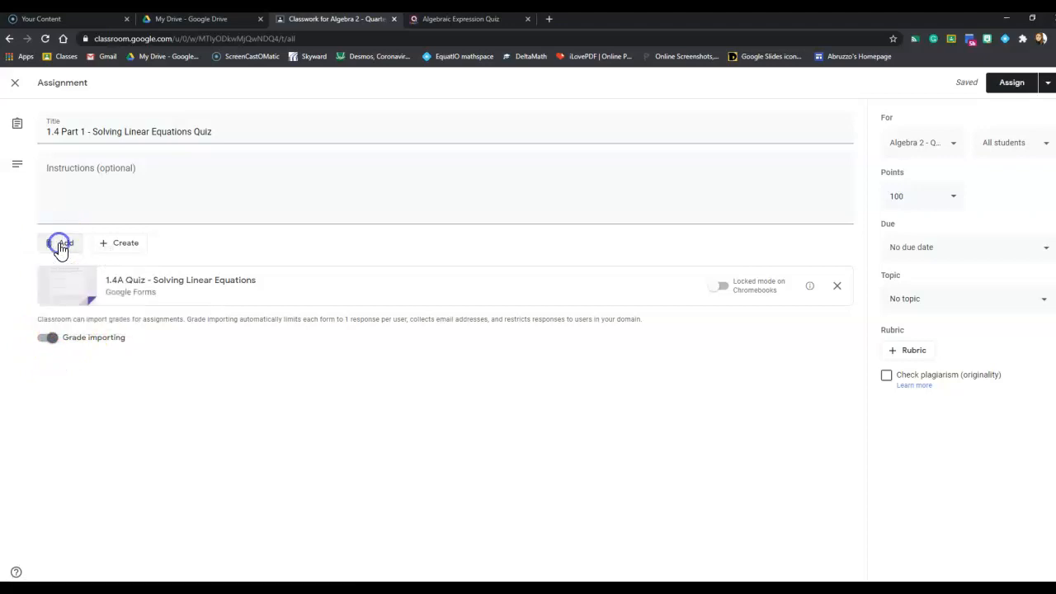
{"action": "left_click", "coordinate": [82, 347]}
{"action": "left_click", "coordinate": [744, 289]}
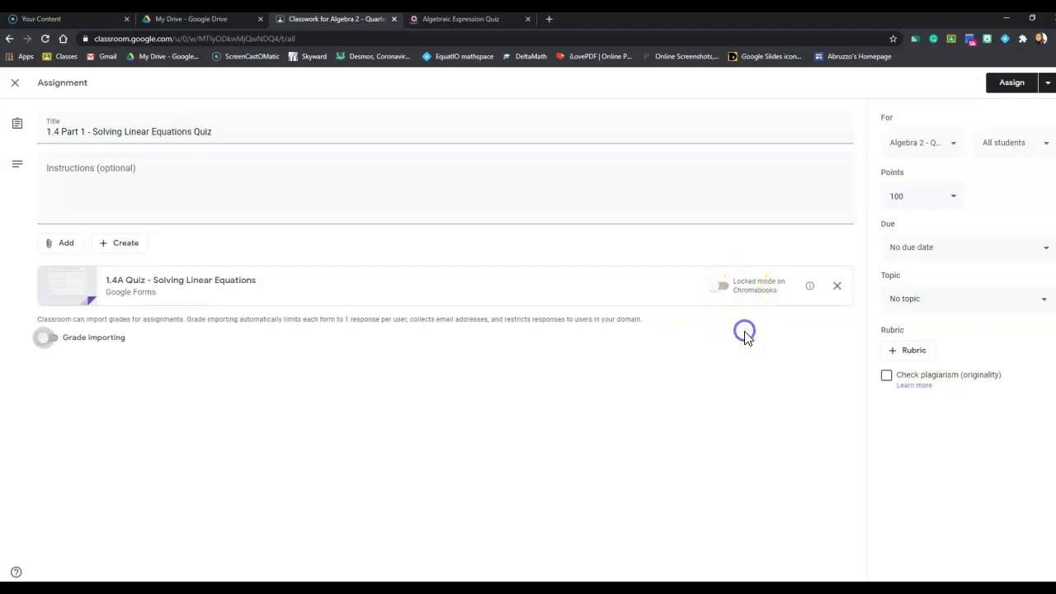
{"action": "left_click", "coordinate": [53, 338]}
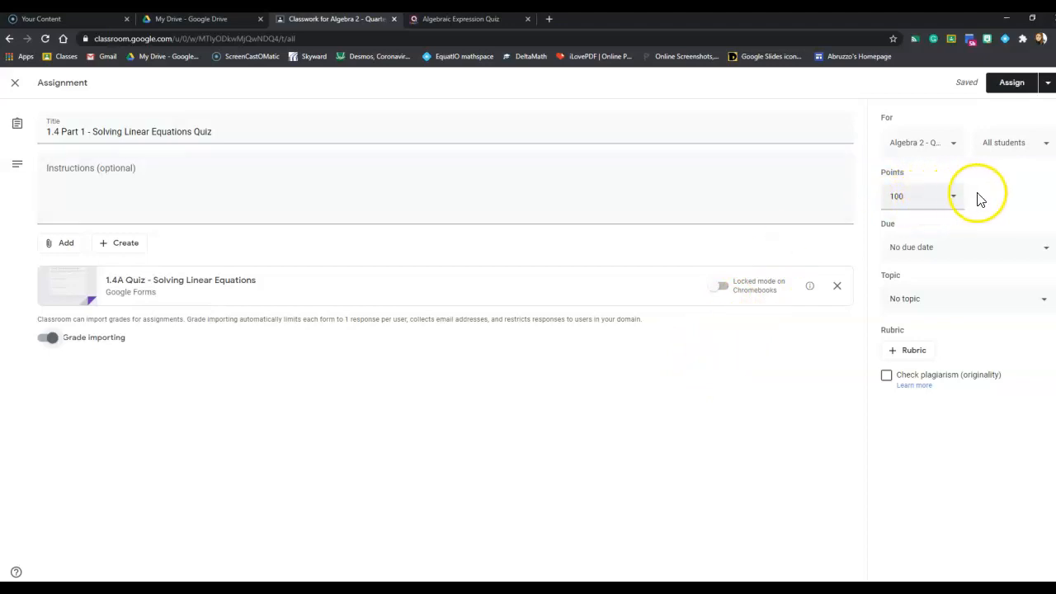
Step: Set the assignment's due date to Fri, Aug 28 and its topic to Week 1: Aug 24 - 28th
{"action": "left_click", "coordinate": [949, 249]}
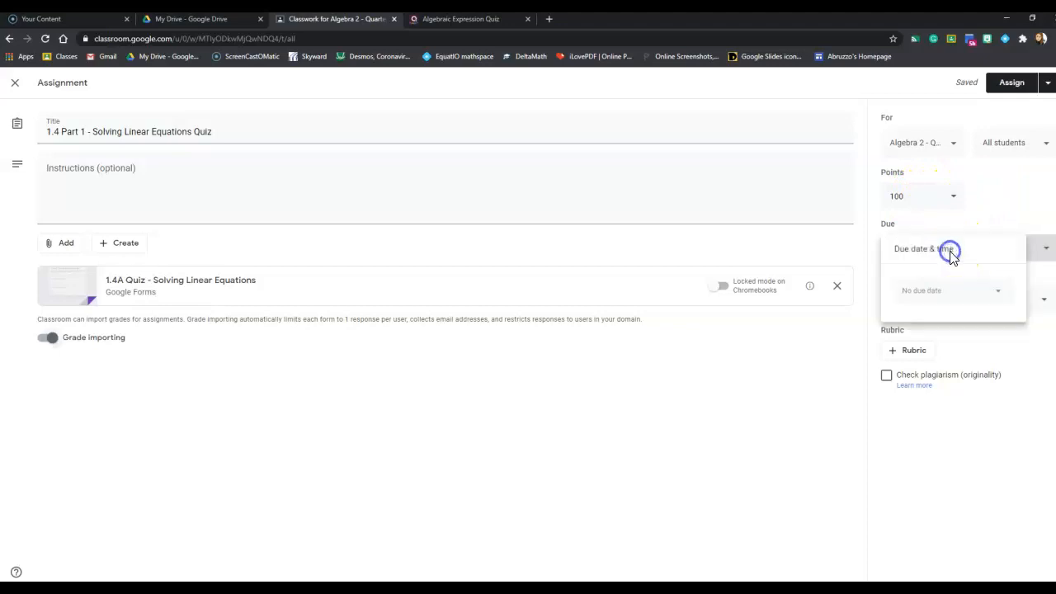
{"action": "left_click", "coordinate": [938, 291]}
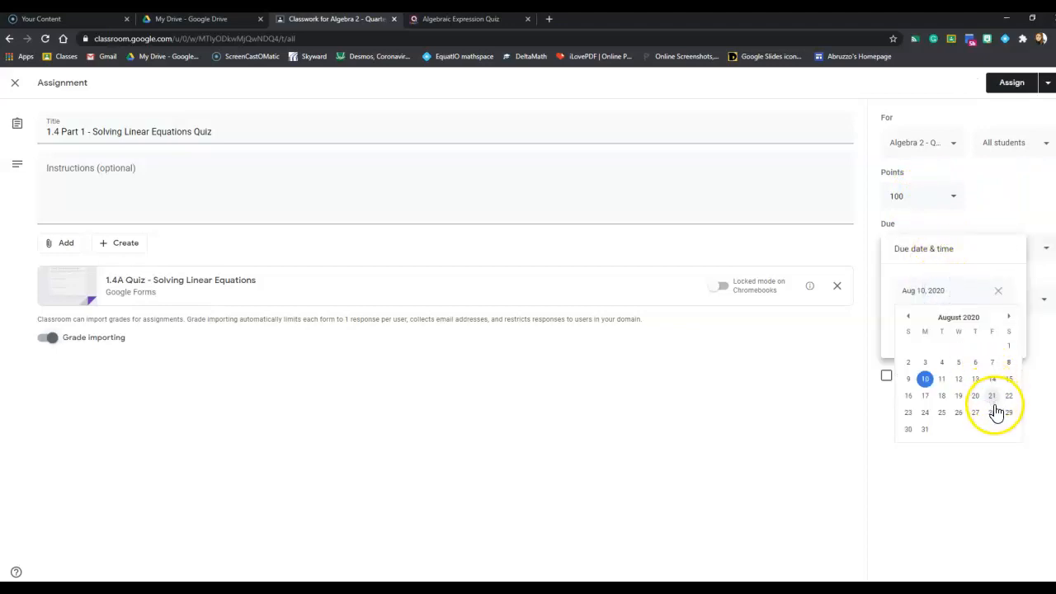
{"action": "left_click", "coordinate": [996, 412]}
{"action": "left_click", "coordinate": [1004, 423]}
{"action": "left_click", "coordinate": [982, 299]}
{"action": "left_click", "coordinate": [949, 360]}
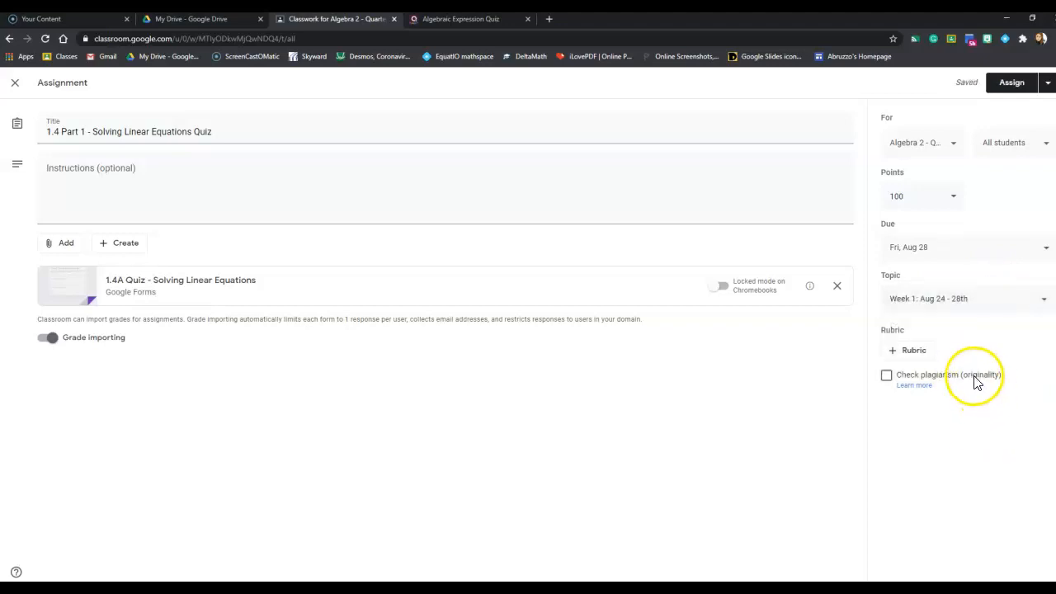
{"action": "left_click", "coordinate": [1007, 154]}
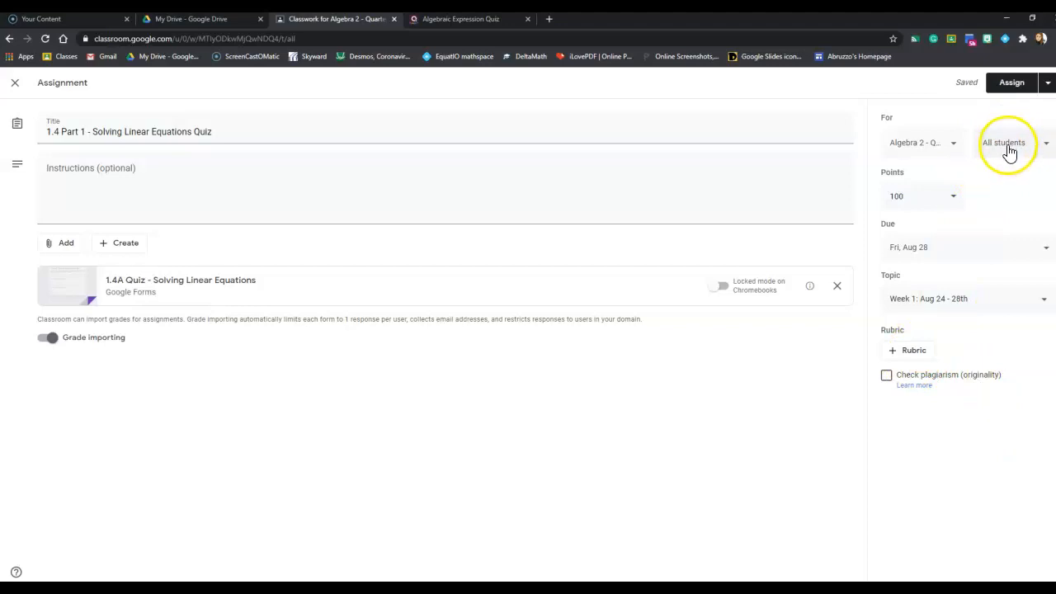
Step: Schedule the 1.4 Part 1 - Solving Linear Equations Quiz assignment for Aug 24, 2020 at 8:00 AM
{"action": "left_click", "coordinate": [1047, 82]}
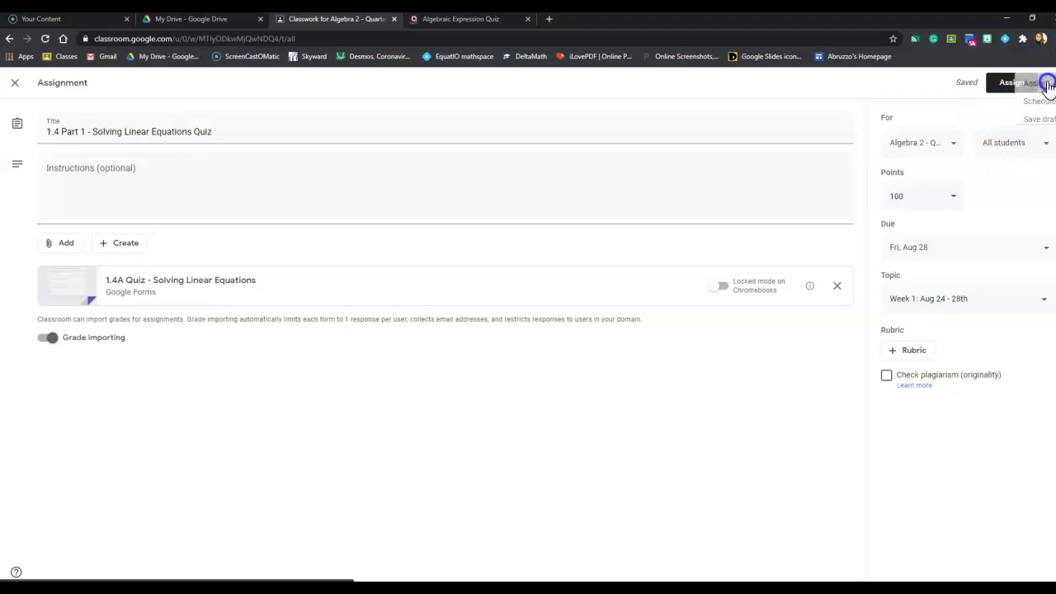
{"action": "left_click", "coordinate": [1018, 104]}
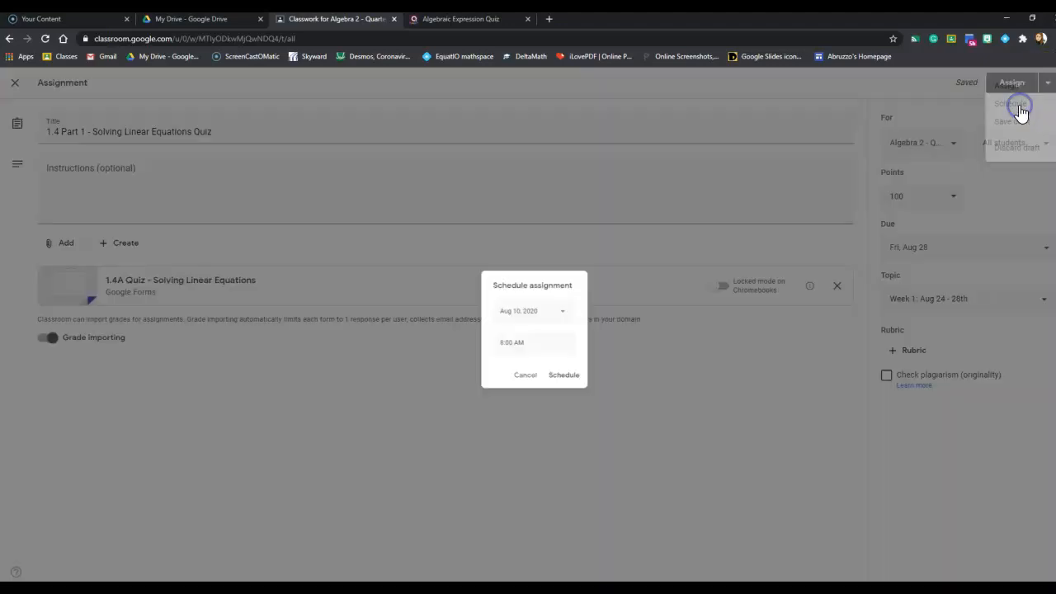
{"action": "left_click", "coordinate": [558, 307]}
{"action": "left_click", "coordinate": [518, 429]}
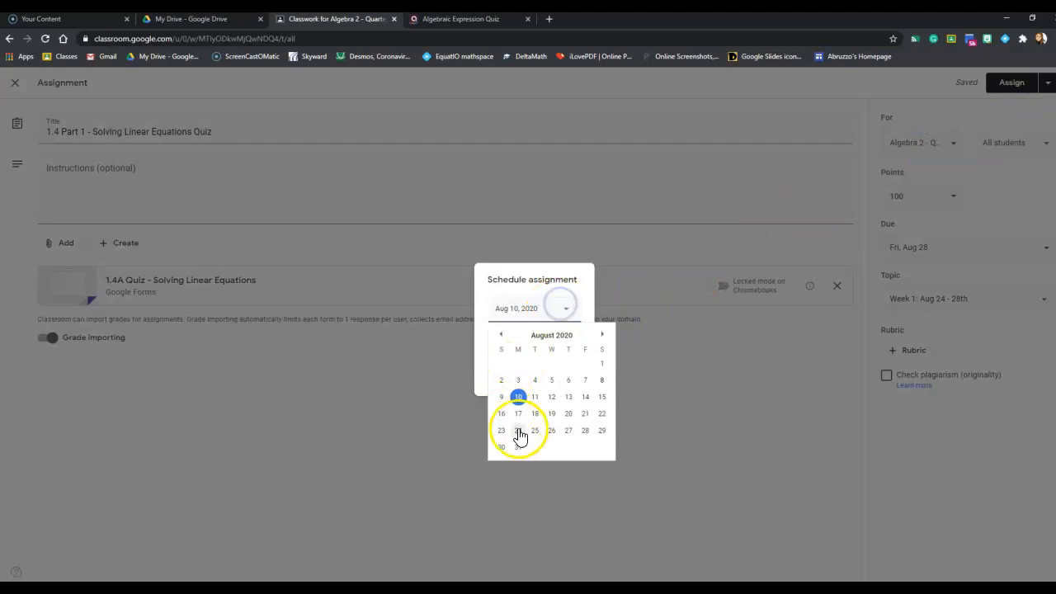
{"action": "left_click", "coordinate": [553, 381]}
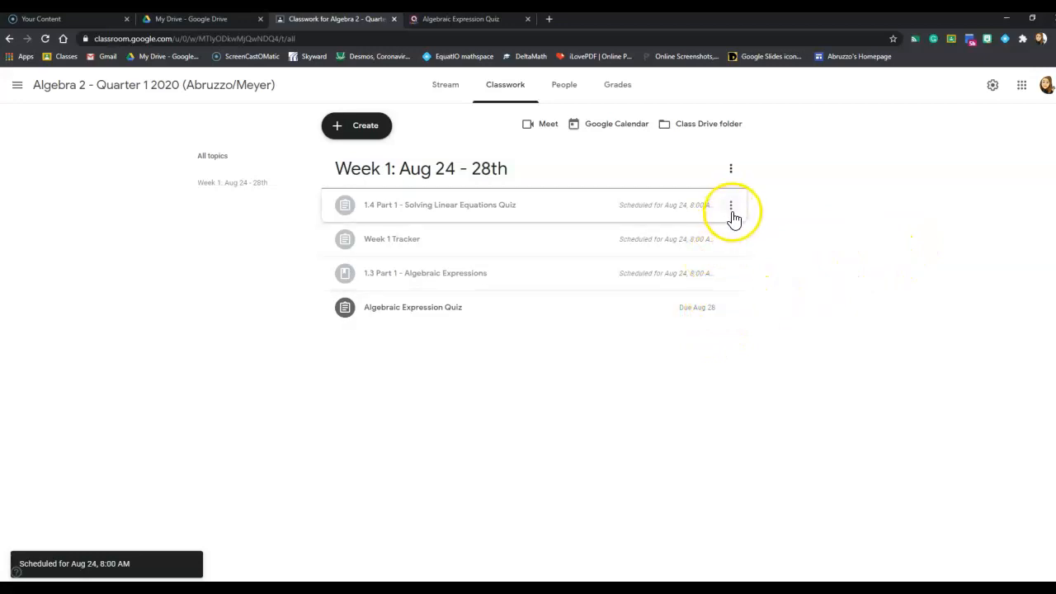
Step: Move the 1.4 Part 1 - Solving Linear Equations Quiz to the end of the Week 1 topic, below the Algebraic Expression Quiz
{"action": "left_click_drag", "start_coordinate": [731, 208], "coordinate": [684, 334]}
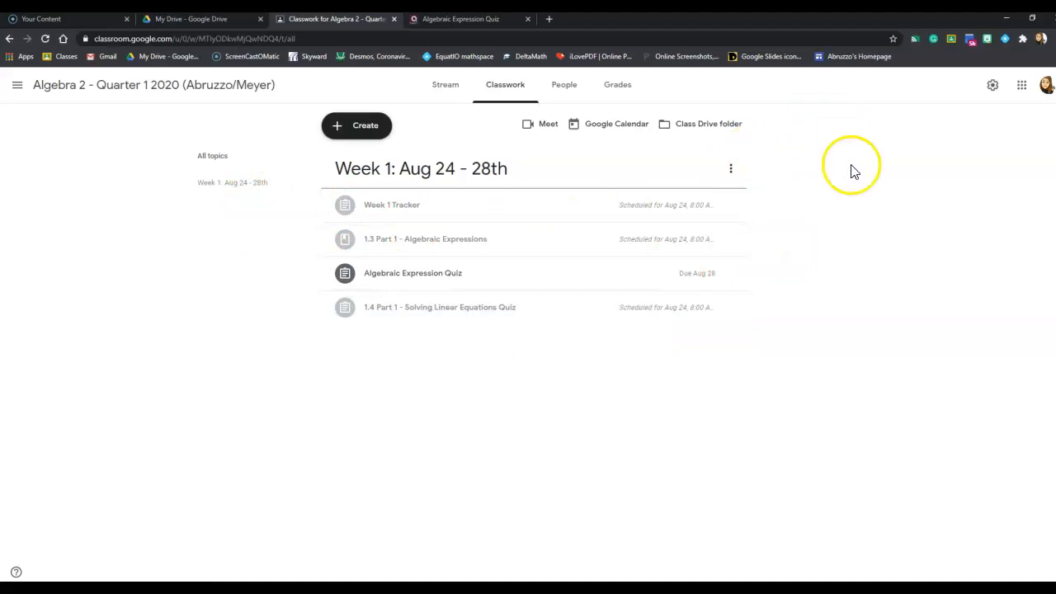
{"action": "left_click", "coordinate": [876, 238]}
{"action": "left_click", "coordinate": [855, 196]}
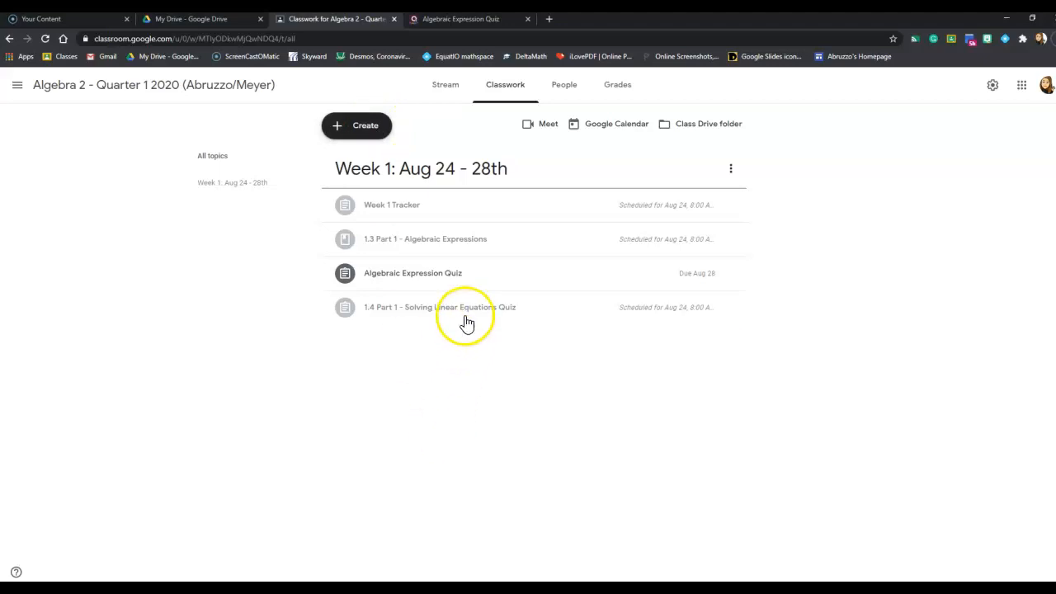
{"action": "left_click", "coordinate": [358, 128]}
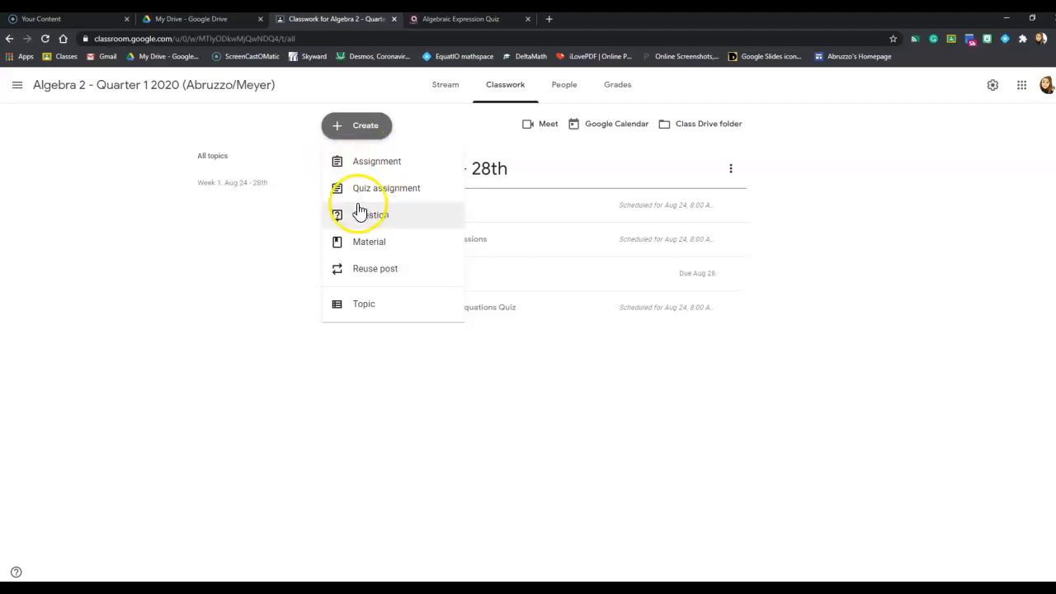
{"action": "left_click", "coordinate": [437, 134]}
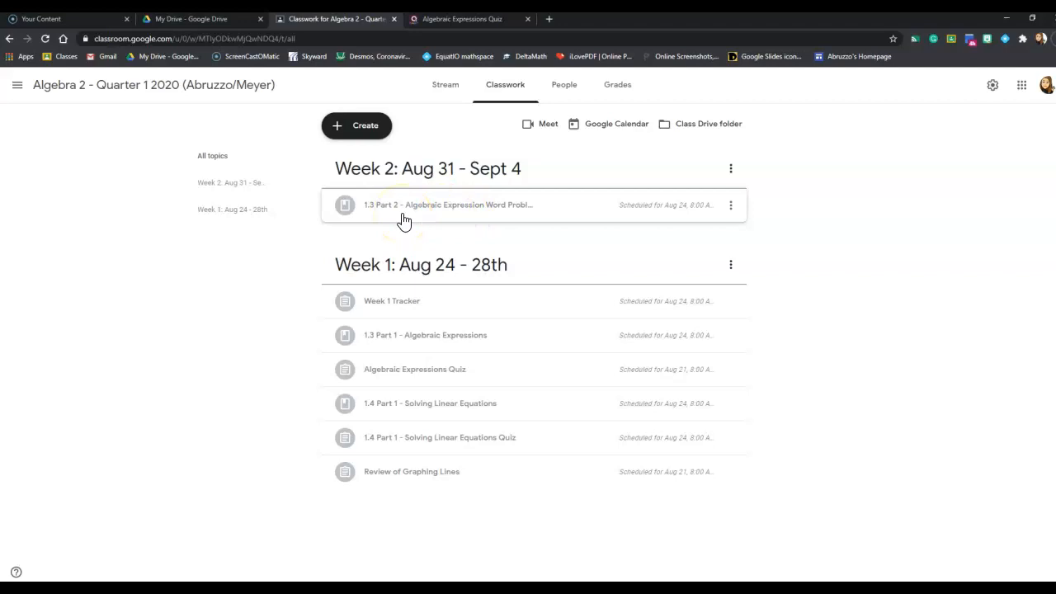
{"action": "left_click", "coordinate": [867, 160]}
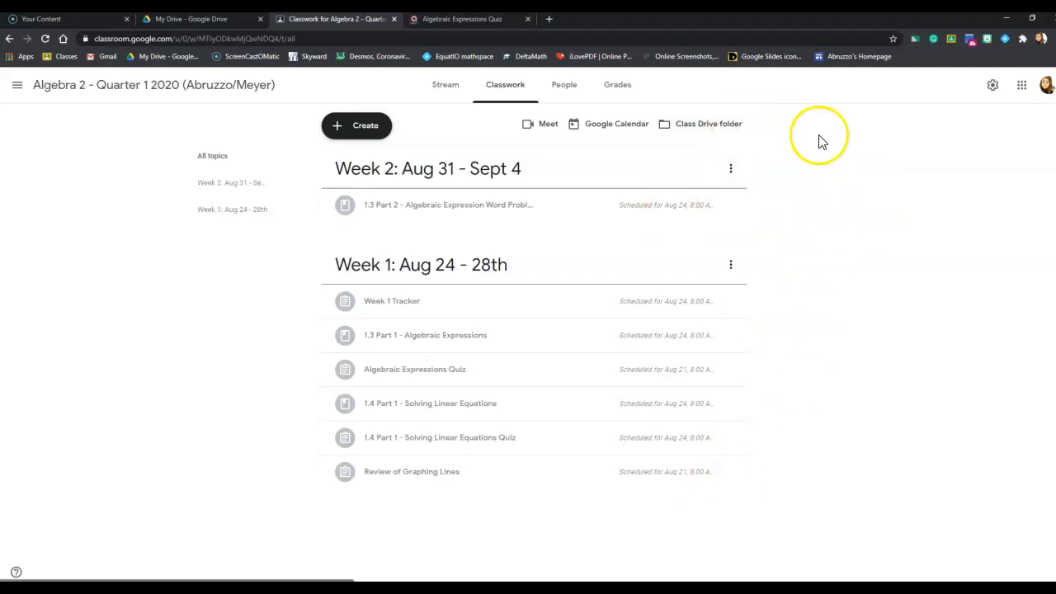
{"action": "left_click", "coordinate": [1001, 274]}
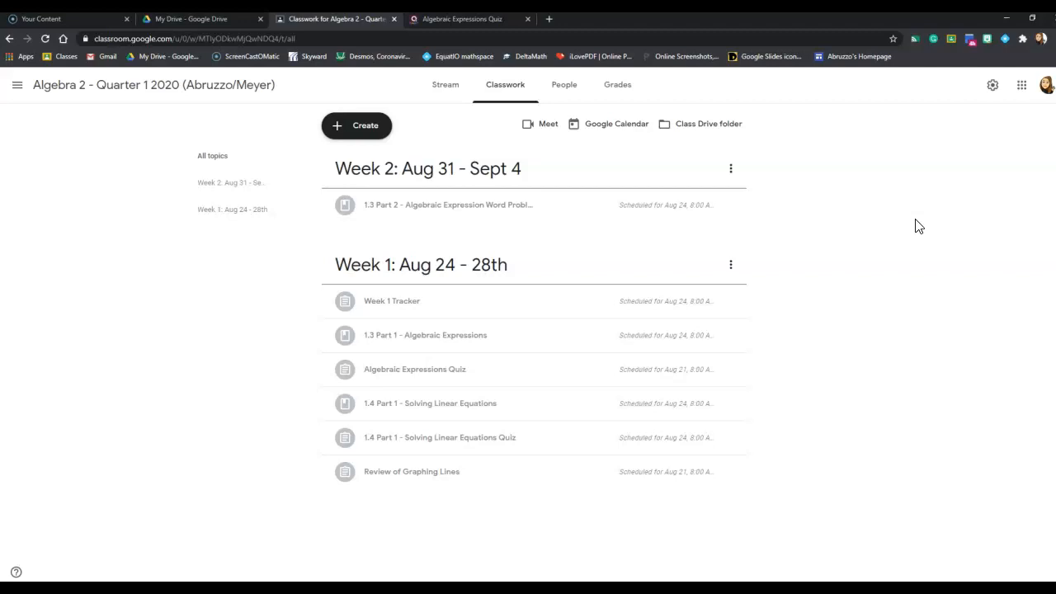
{"action": "left_click", "coordinate": [913, 221]}
Step: Delete the older duplicate Quizizz class invite announcement, posted at 6:57 AM, from the class stream
{"action": "left_click", "coordinate": [440, 85]}
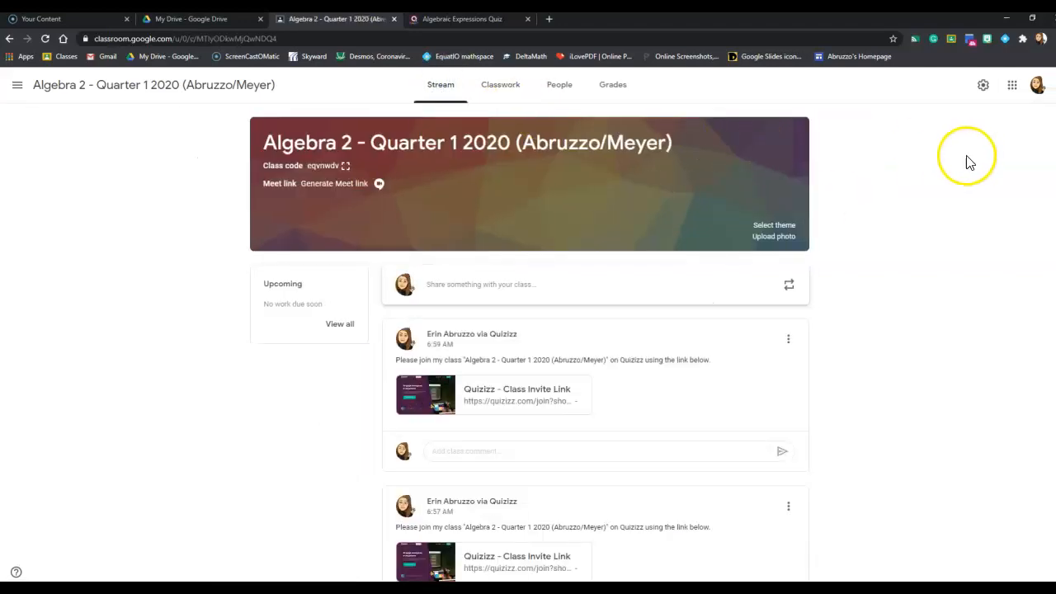
{"action": "scroll", "coordinate": [890, 349], "scroll_direction": "down", "scroll_amount": 1}
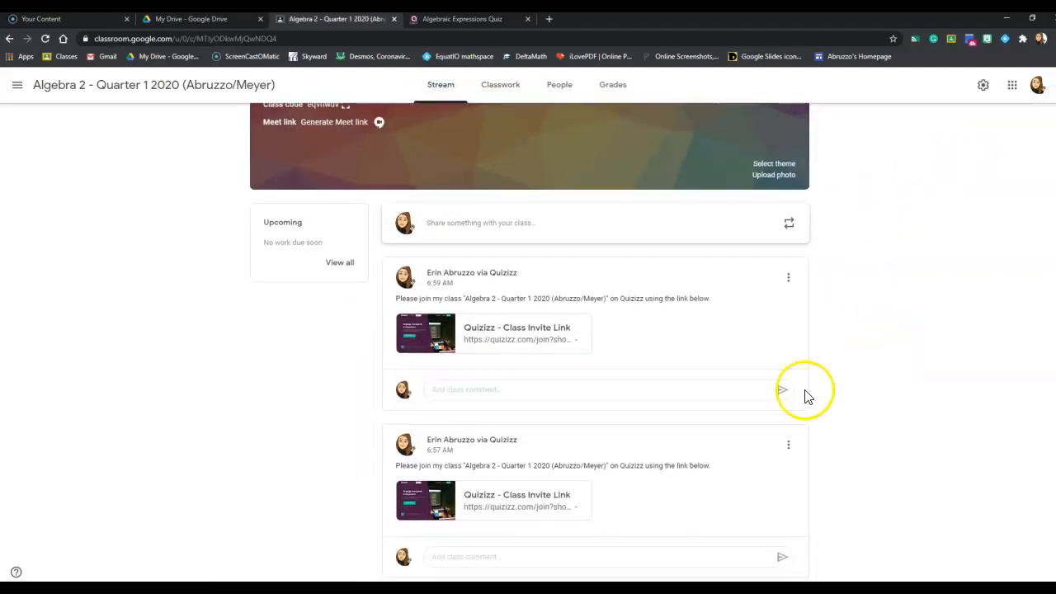
{"action": "left_click", "coordinate": [788, 446]}
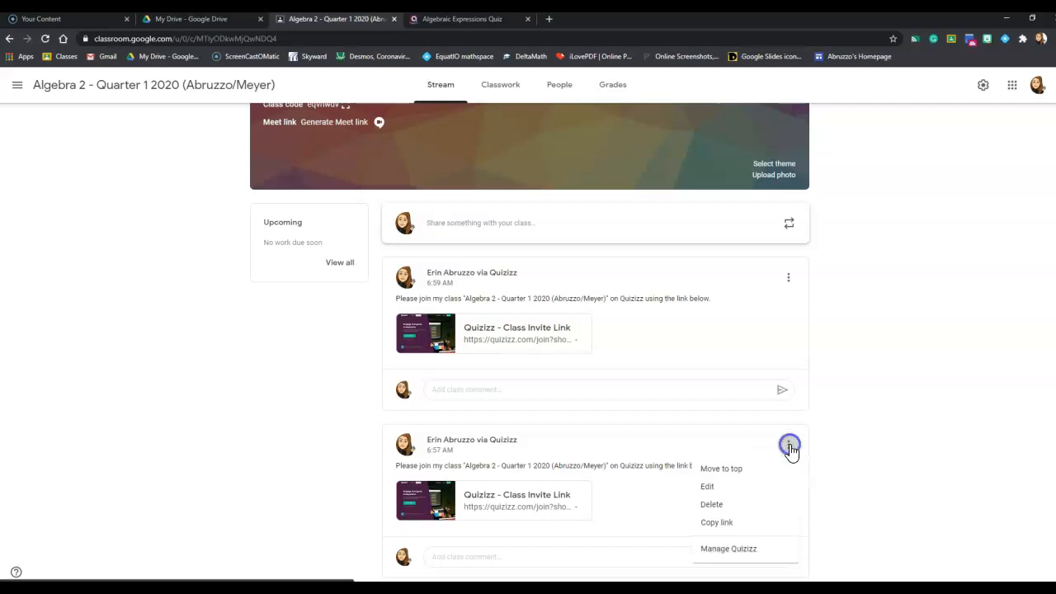
{"action": "left_click", "coordinate": [734, 503]}
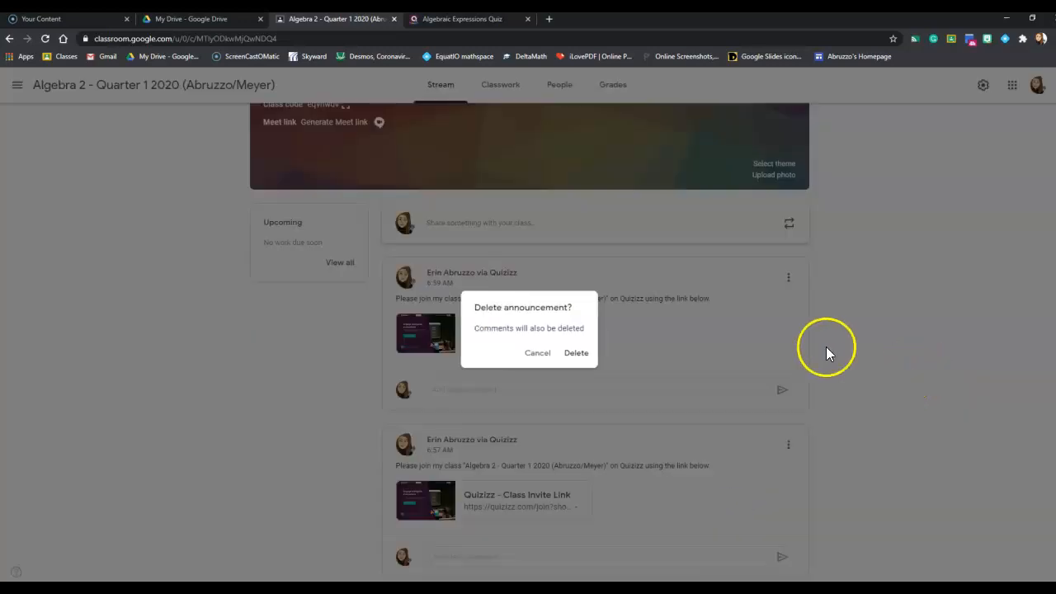
{"action": "left_click", "coordinate": [573, 353]}
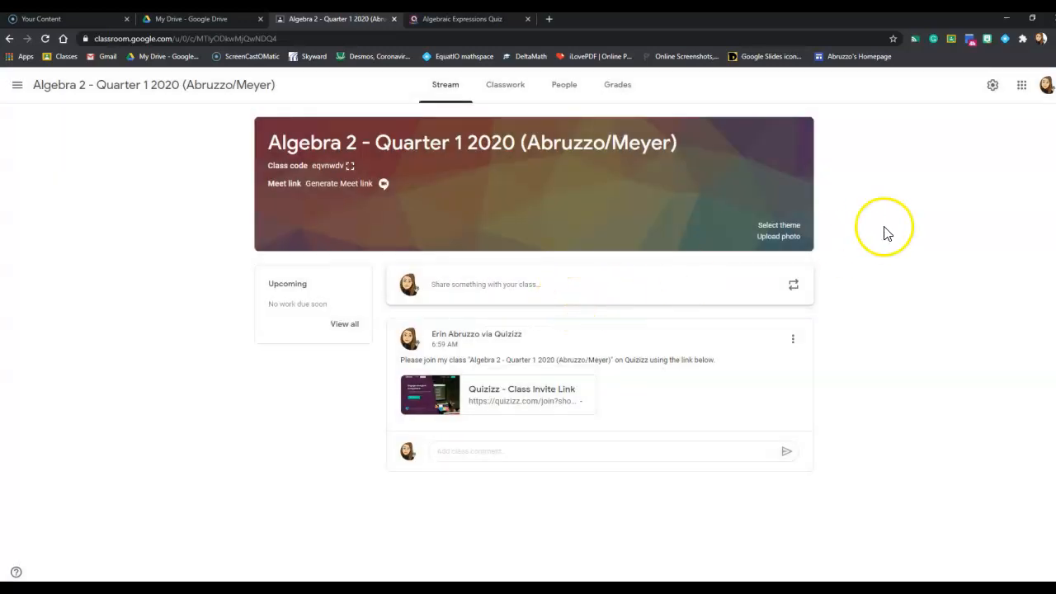
Step: Examine the General and Grading sections of the class settings, close them without changes, and return to the Classwork page
{"action": "left_click", "coordinate": [989, 87]}
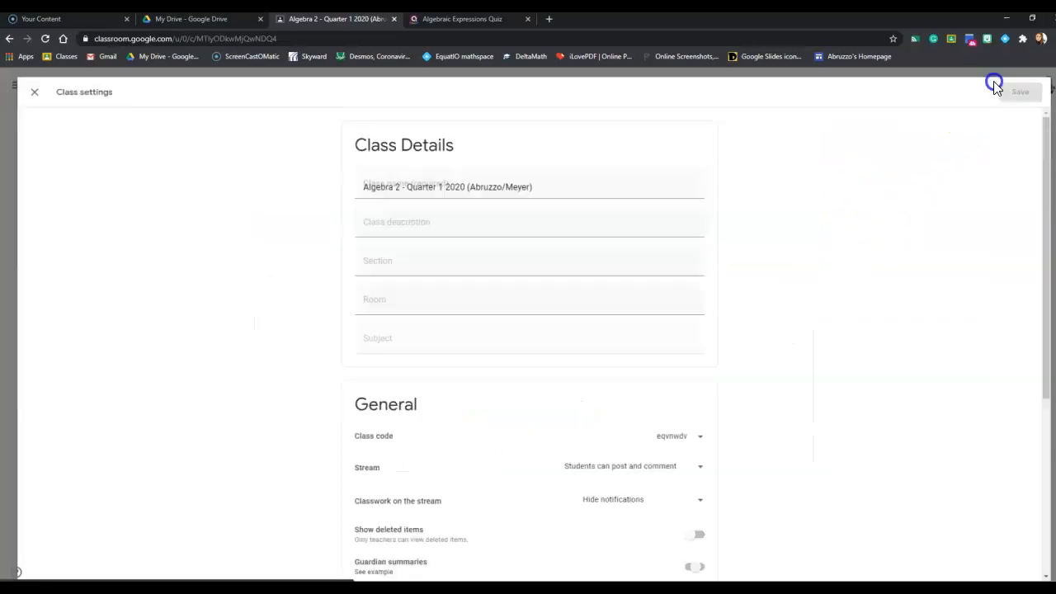
{"action": "scroll", "coordinate": [779, 339], "scroll_direction": "down", "scroll_amount": 4}
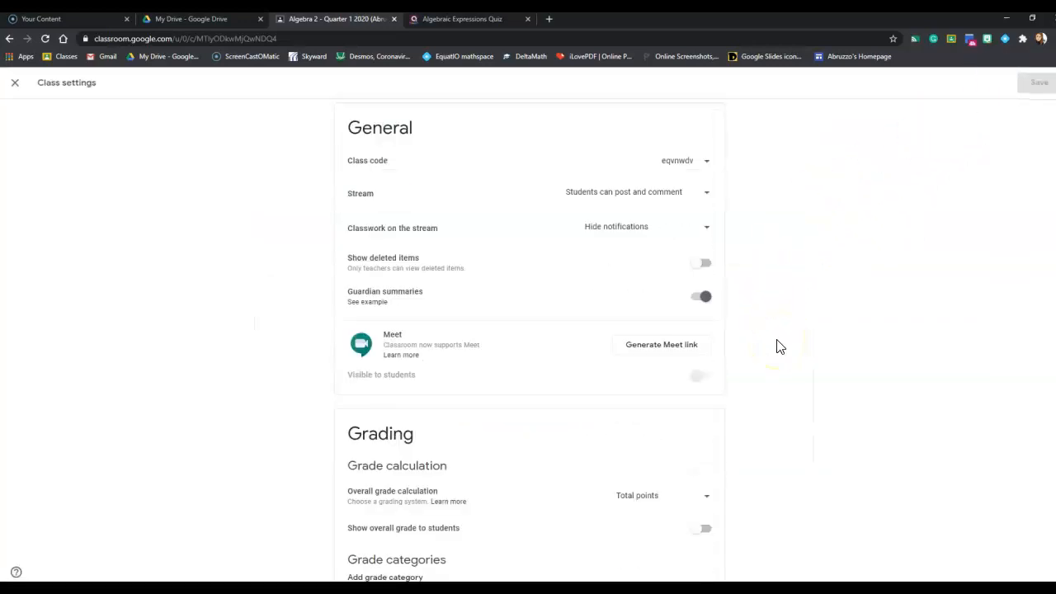
{"action": "scroll", "coordinate": [742, 371], "scroll_direction": "up", "scroll_amount": 1}
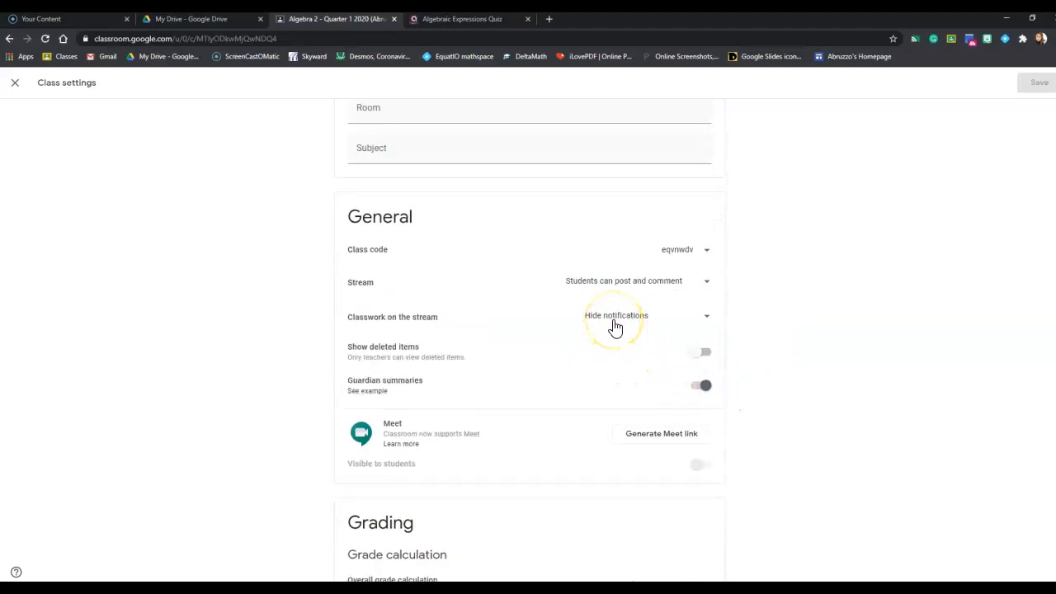
{"action": "left_click", "coordinate": [794, 342]}
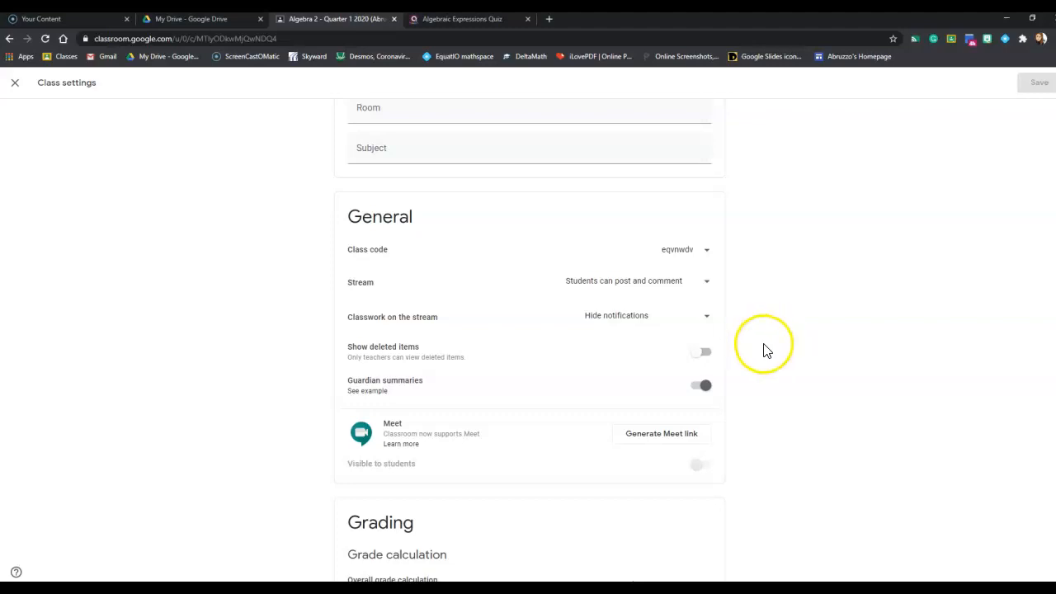
{"action": "scroll", "coordinate": [733, 387], "scroll_direction": "down", "scroll_amount": 2}
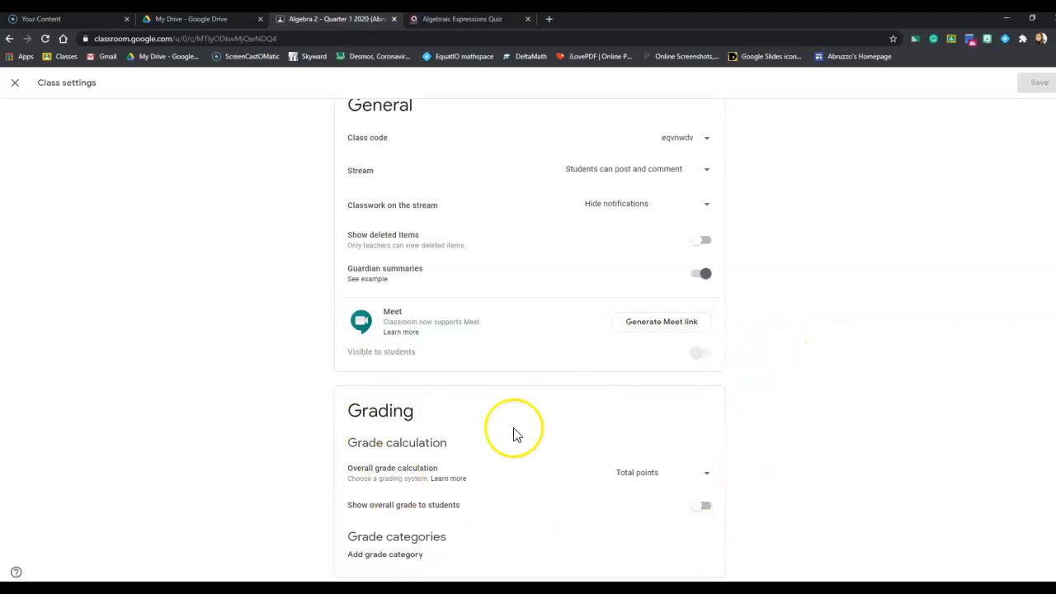
{"action": "left_click", "coordinate": [869, 375]}
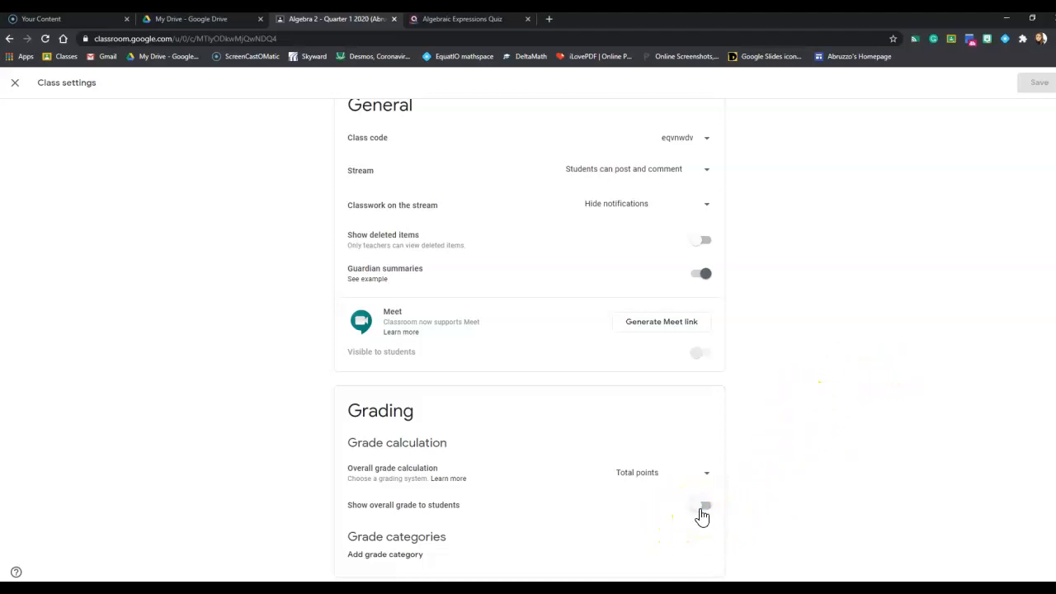
{"action": "left_click", "coordinate": [799, 483]}
{"action": "scroll", "coordinate": [798, 485], "scroll_direction": "up", "scroll_amount": 4}
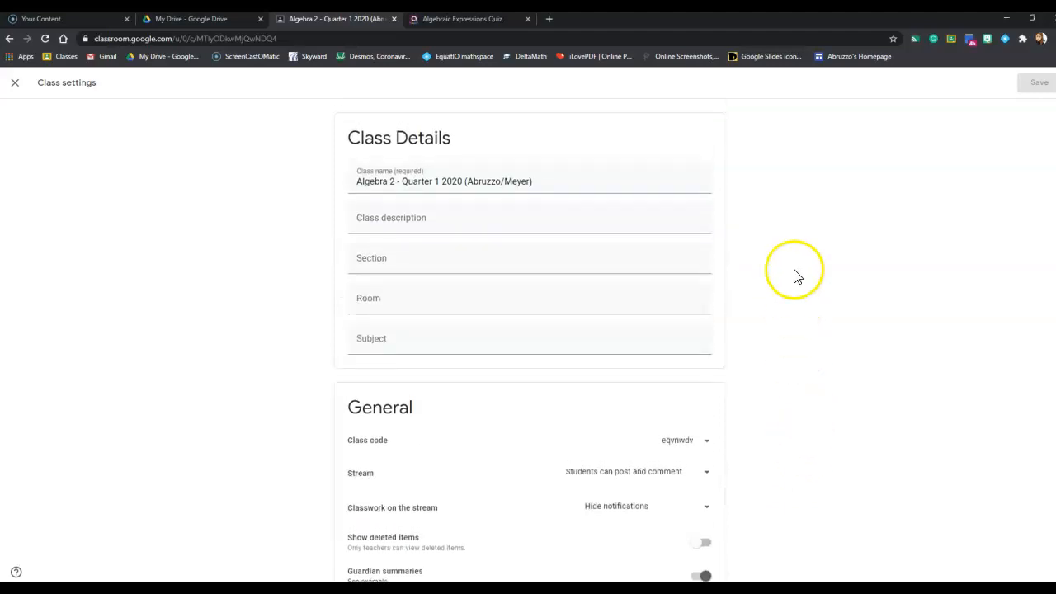
{"action": "left_click", "coordinate": [13, 85]}
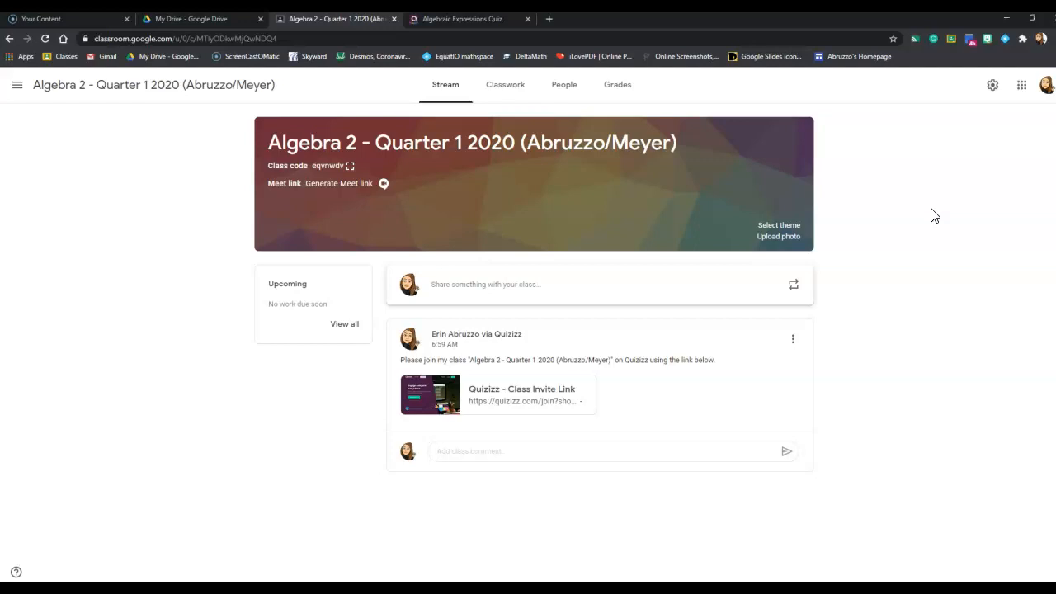
{"action": "left_click", "coordinate": [499, 85]}
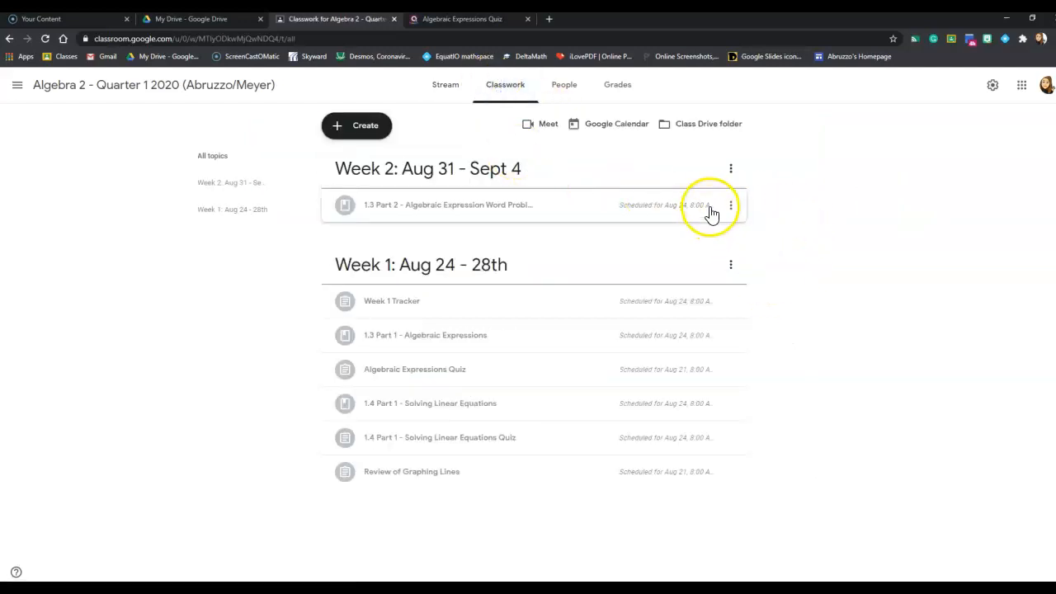